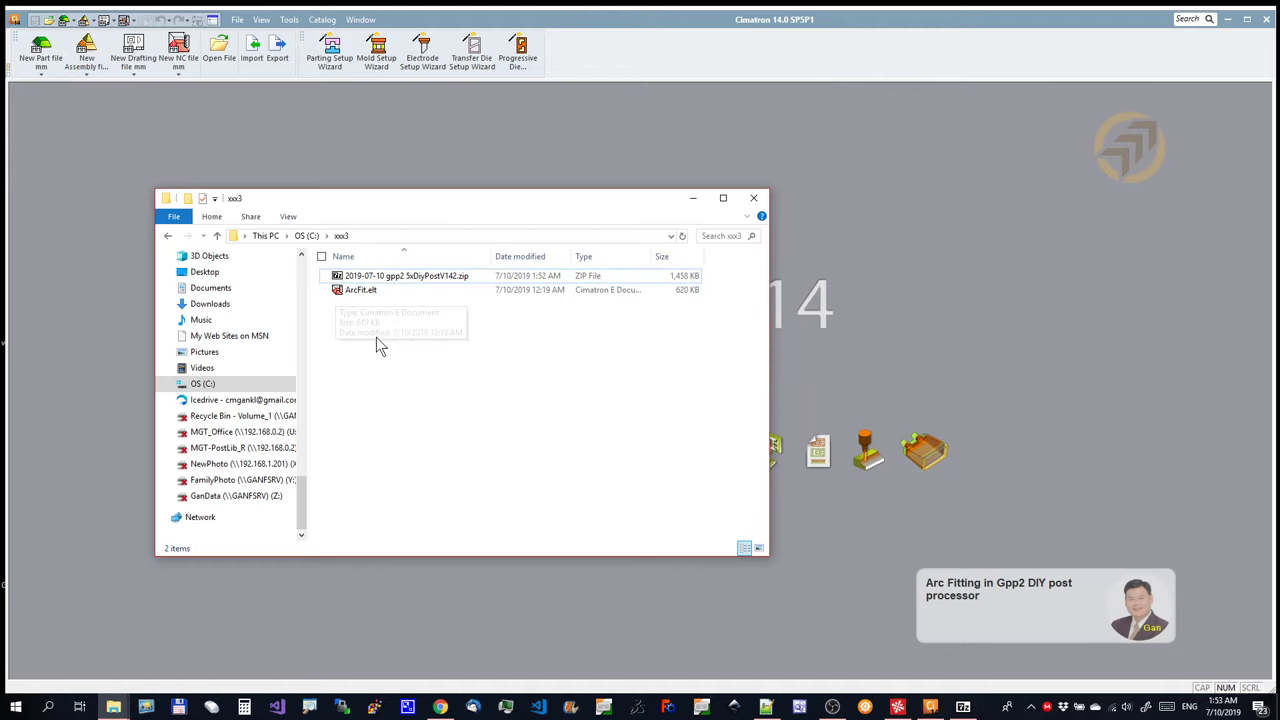
Step: Open ArcFit.elt from the xxx3 folder in Cimatron
left_click(361, 290)
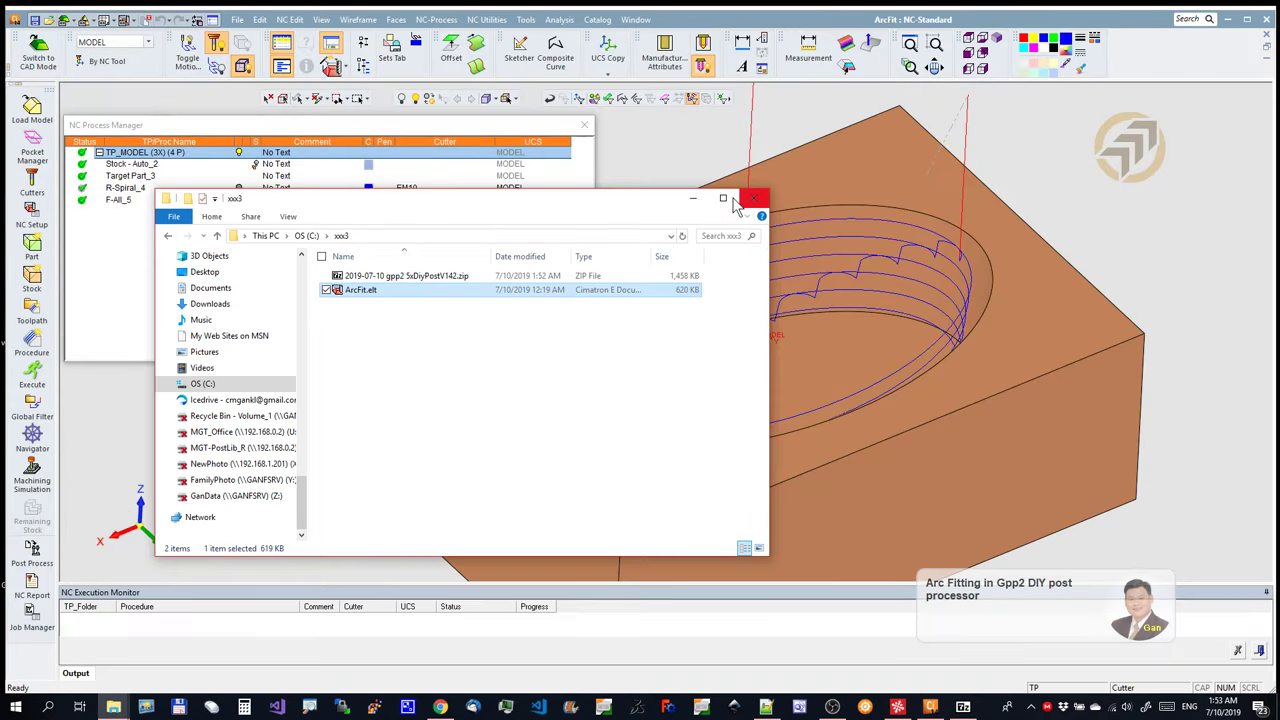
Step: Select the R-Spiral_4 toolpath in the NC Process Manager and open Post Process for it
left_click(692, 199)
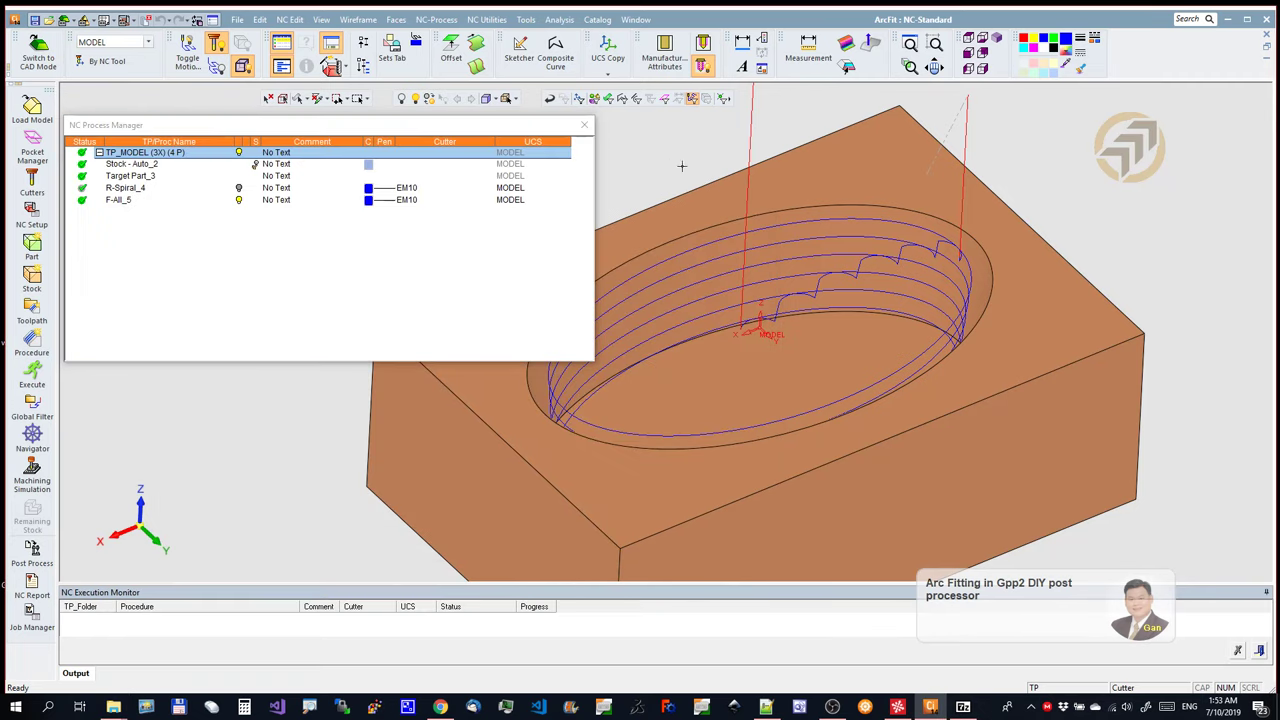
mouse_move(779, 321)
middle_mouse_down()
mouse_move(829, 314)
mouse_move(771, 257)
mouse_move(770, 318)
middle_mouse_up()
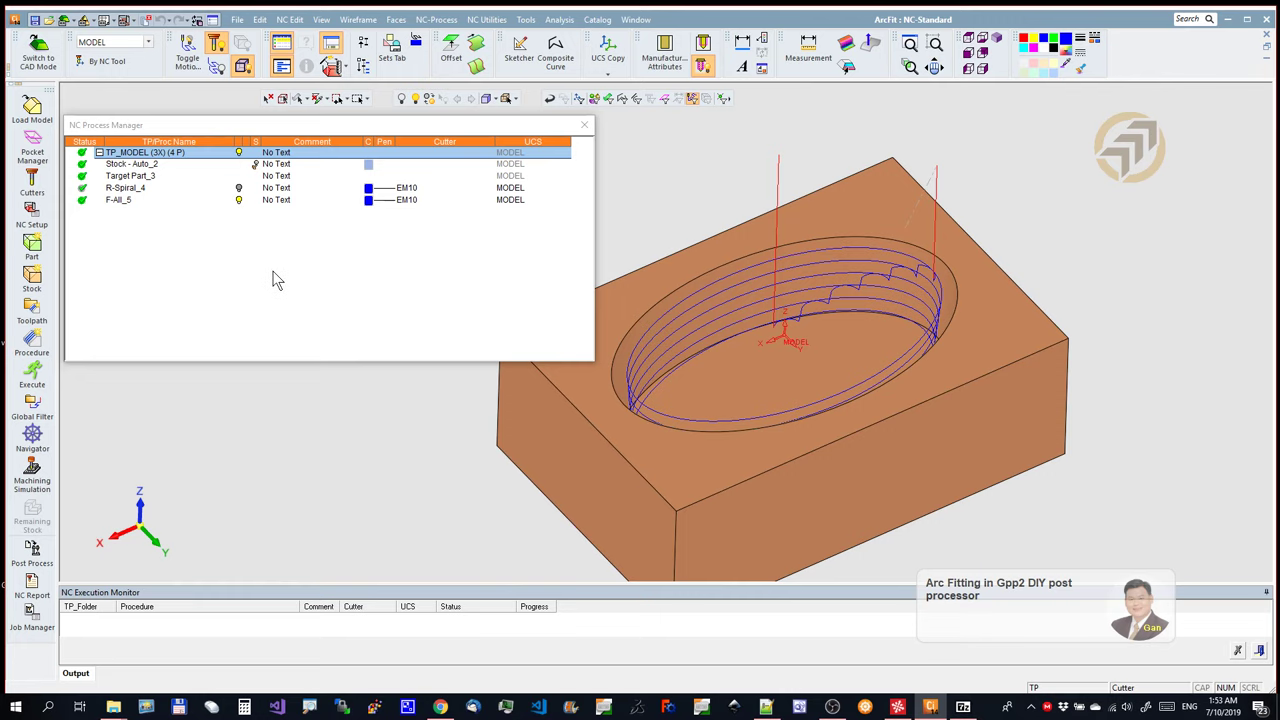
left_click(240, 201)
left_click(240, 190)
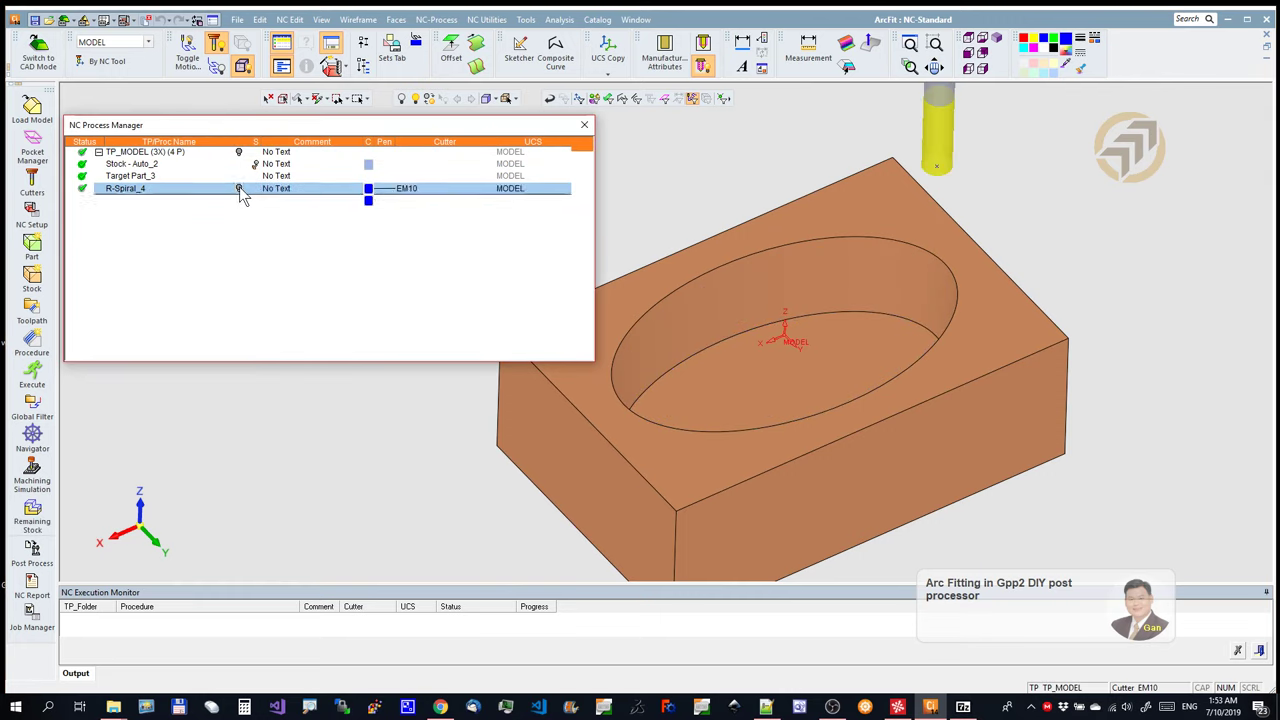
mouse_move(744, 297)
middle_mouse_down()
mouse_move(760, 250)
mouse_move(750, 300)
mouse_move(753, 290)
middle_mouse_up()
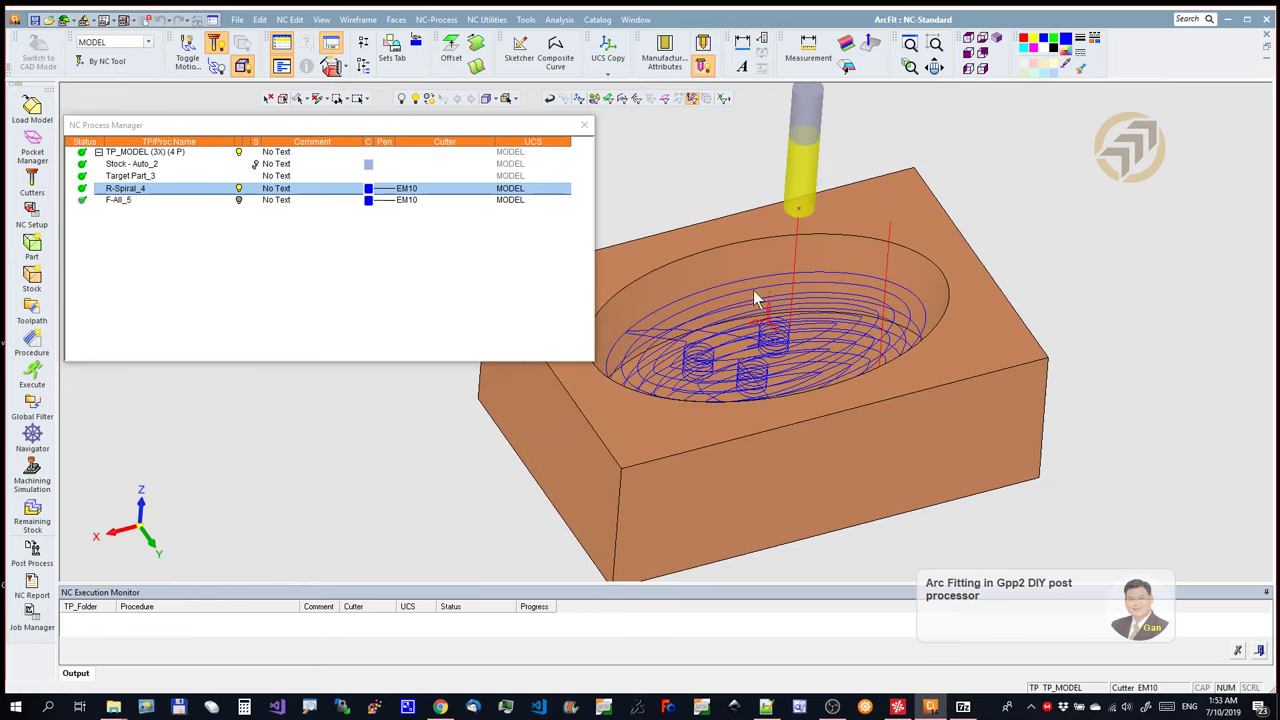
left_click(113, 192)
left_click(32, 550)
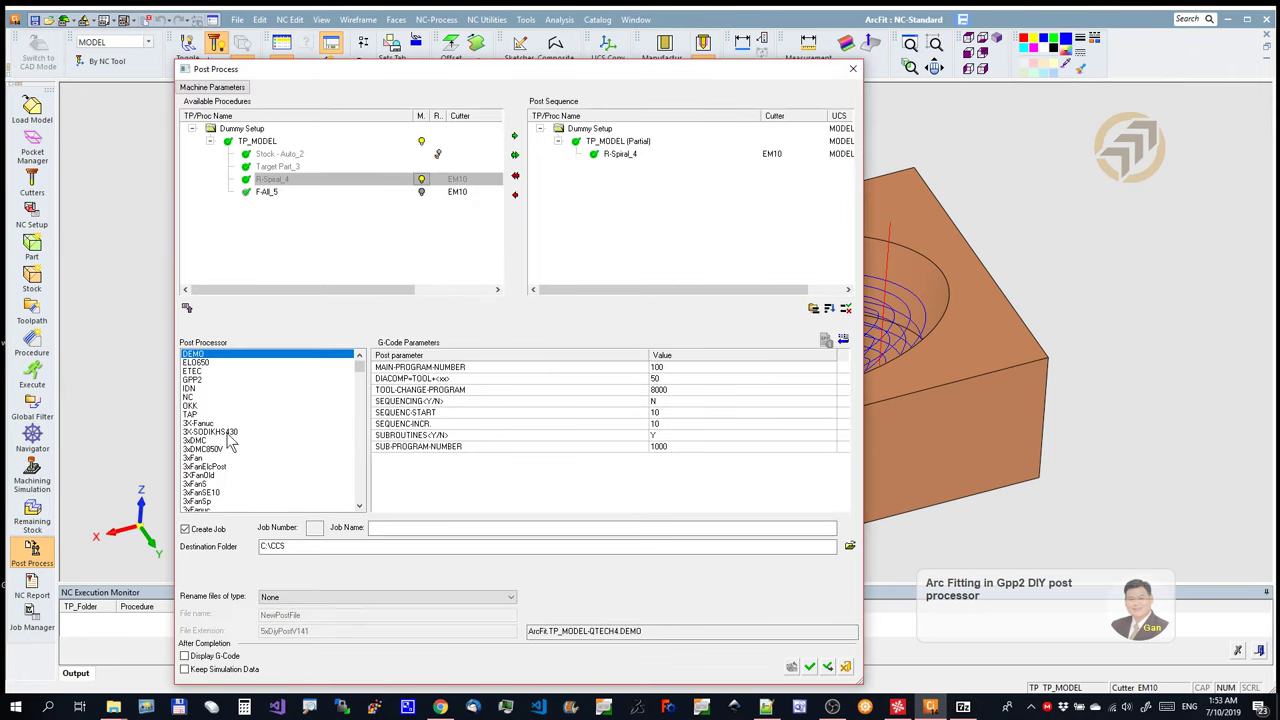
Step: Choose the 5xDiyPostV142 post processor and run it to launch GPP2
scroll(228, 442, "down", 6)
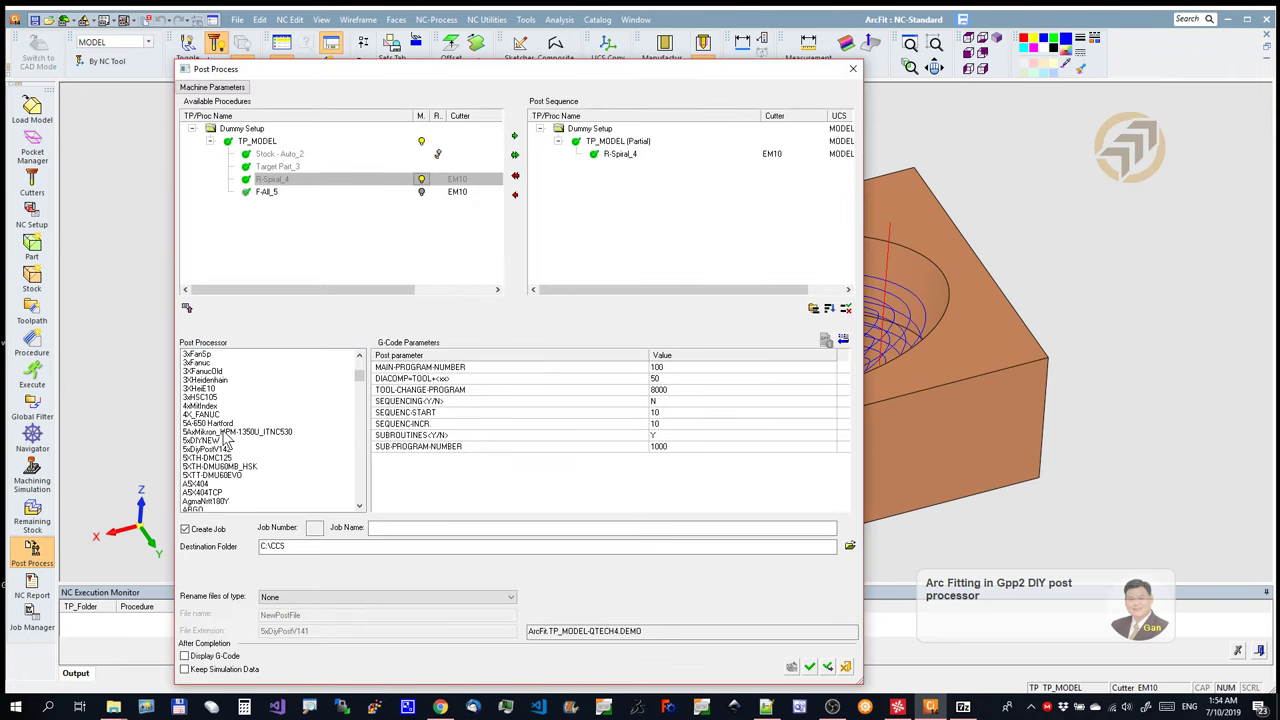
left_click(210, 449)
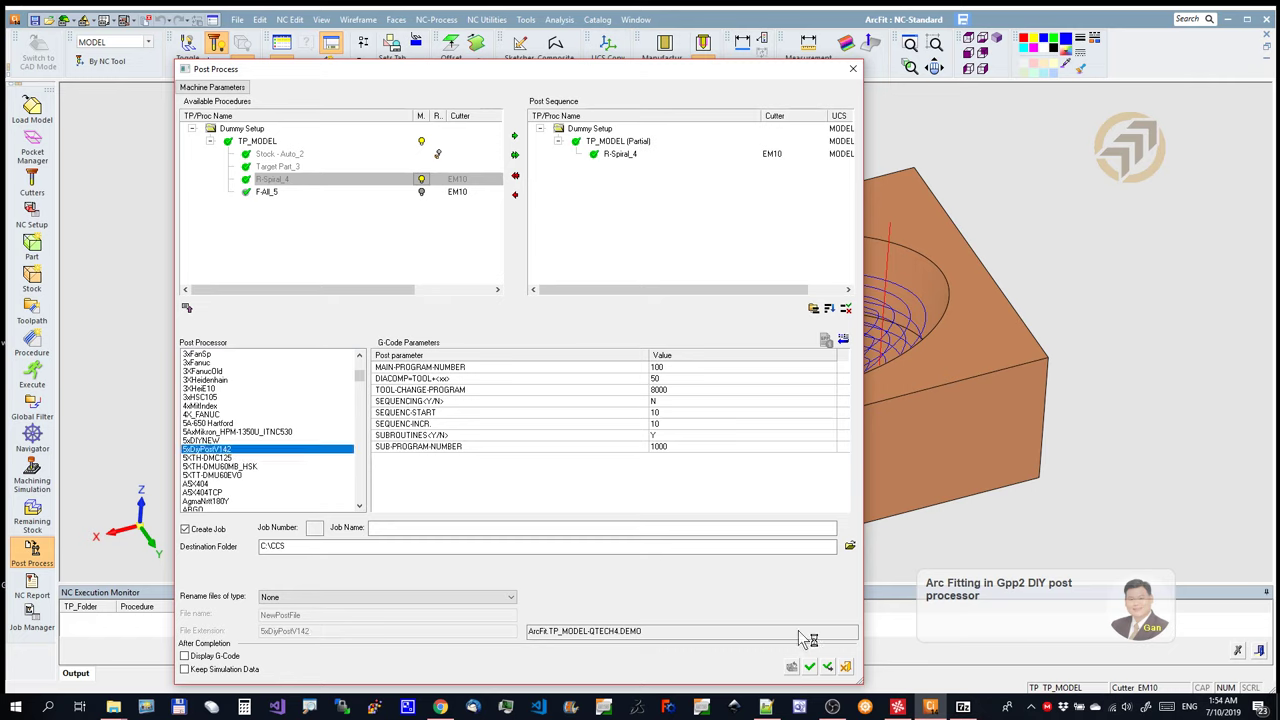
left_click(810, 664)
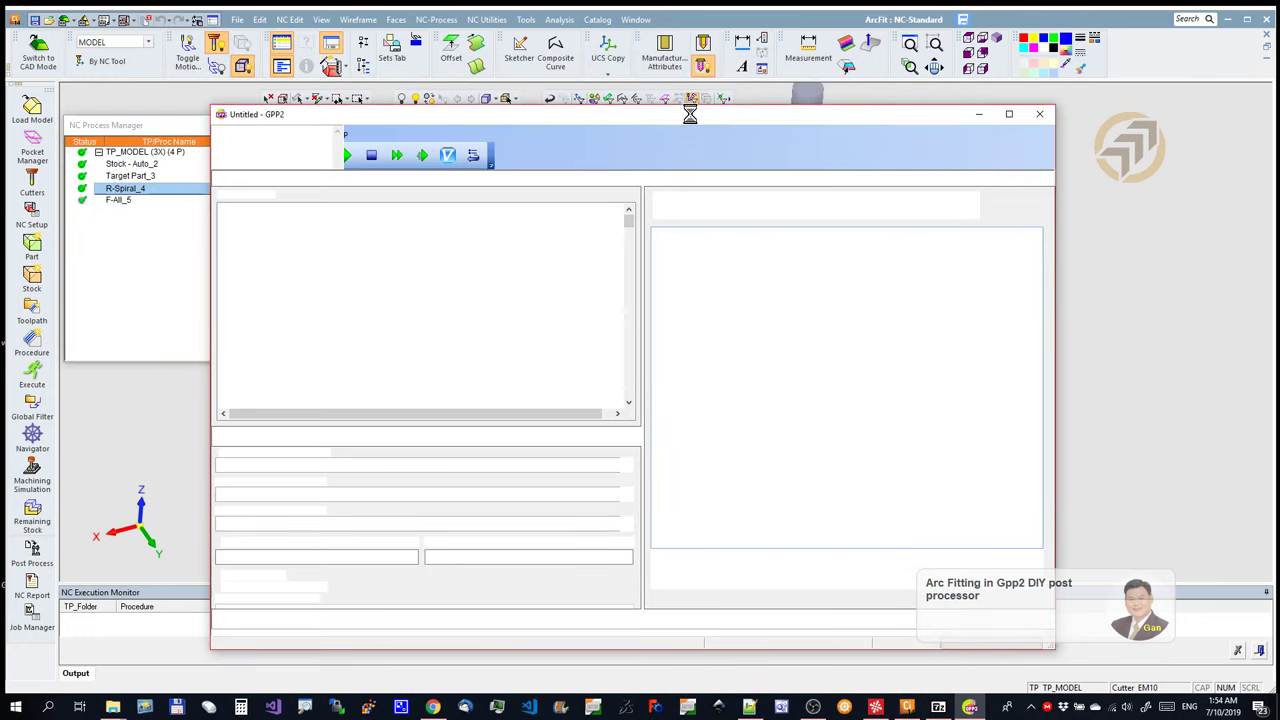
Step: Set the 05.1 Fitting Option to NONE in GPP2
left_click_drag(695, 120, 778, 78)
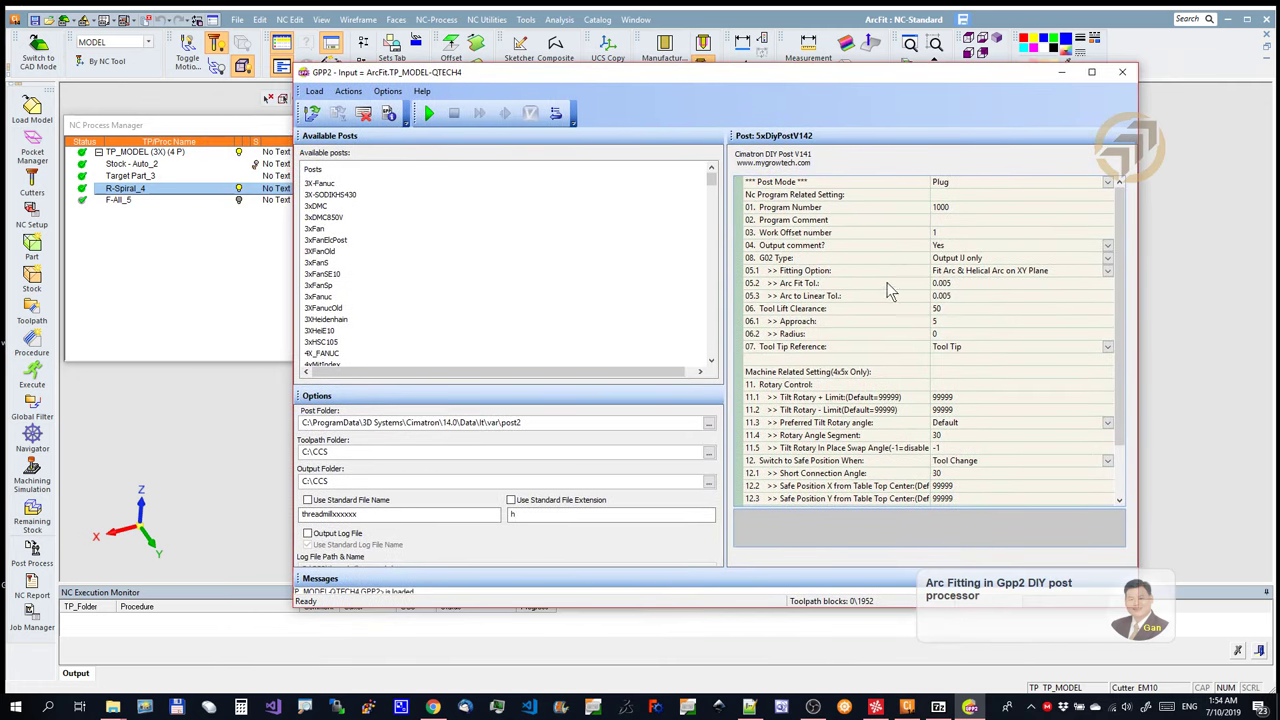
left_click(991, 272)
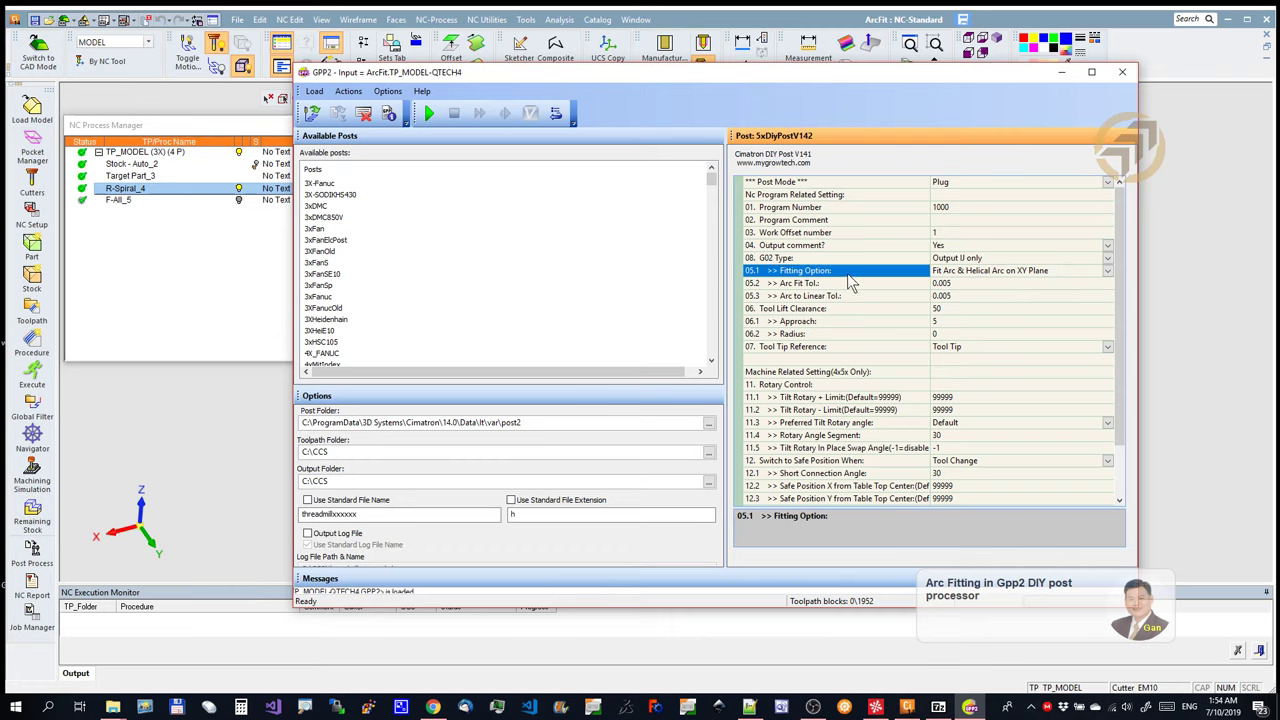
left_click(1108, 271)
left_click(950, 284)
Step: Run the post and reload threadmillxxxxxx.h.nc in CIMCO Edit
left_click(429, 113)
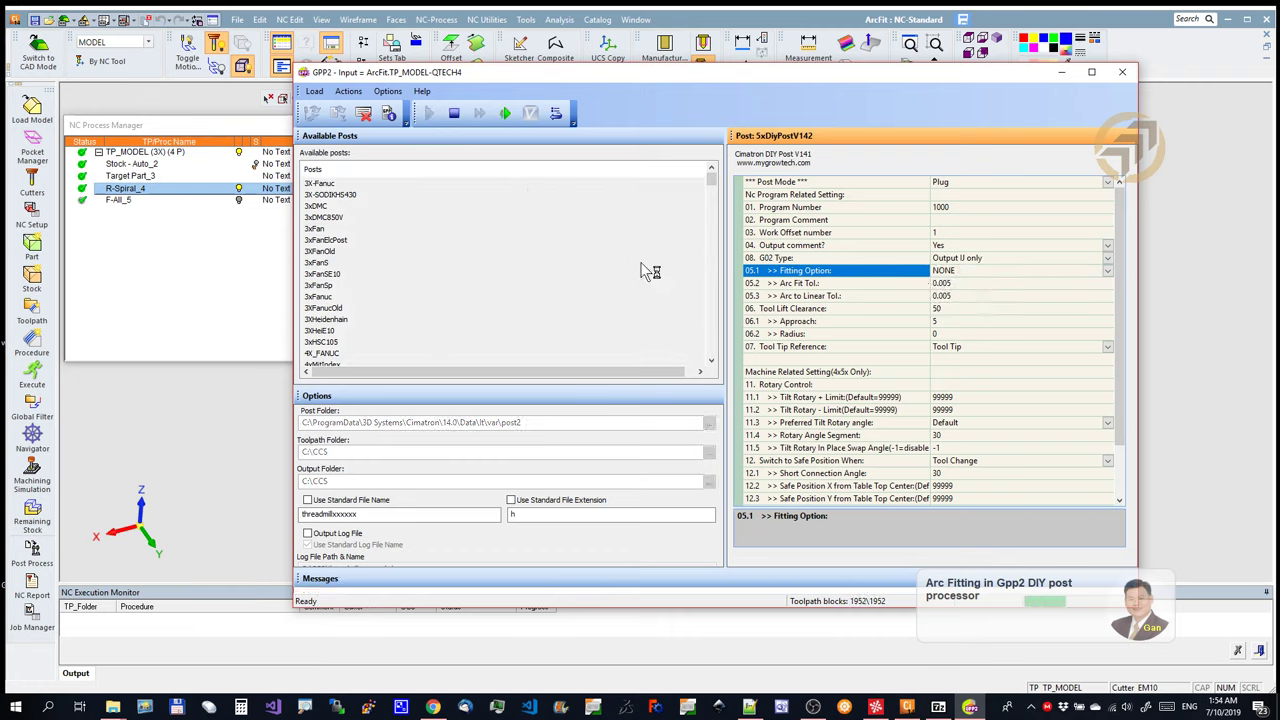
left_click(875, 708)
left_click(678, 412)
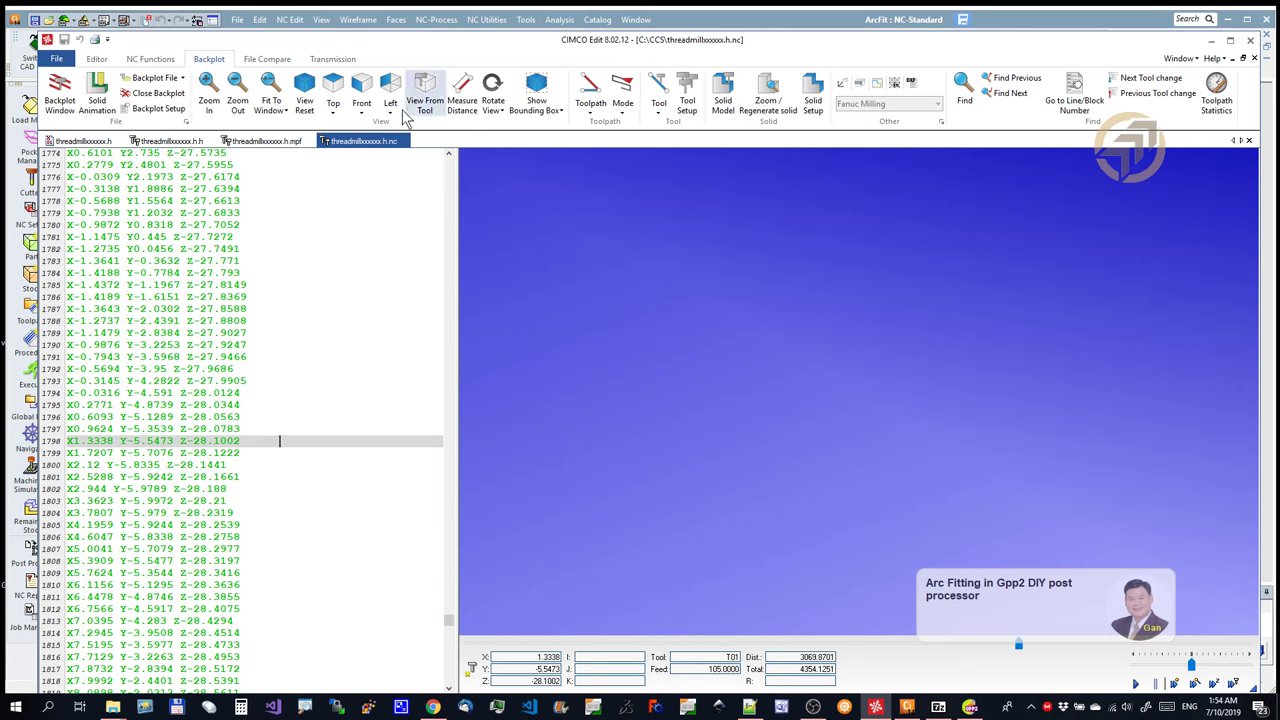
Step: Fit the whole toolpath in the backplot view and zoom to inspect it
left_click(268, 86)
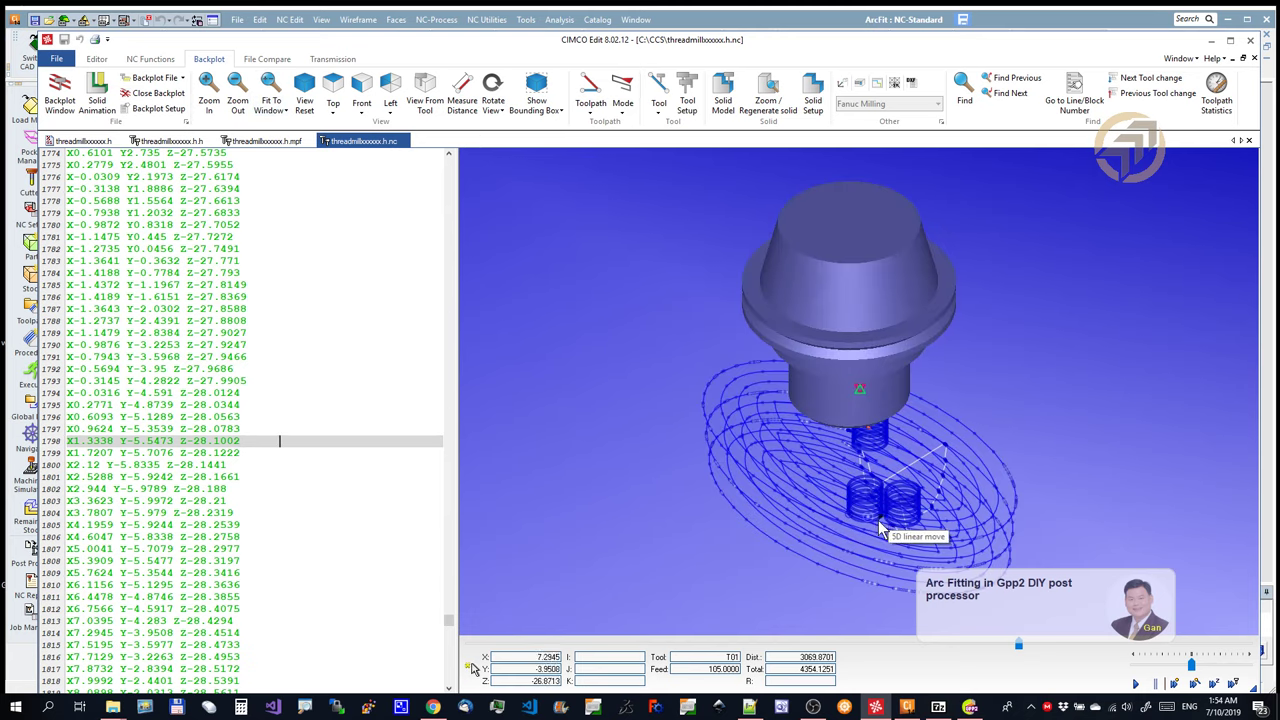
scroll(886, 531, "down", 2)
scroll(877, 549, "up", 5)
scroll(897, 314, "up", 3)
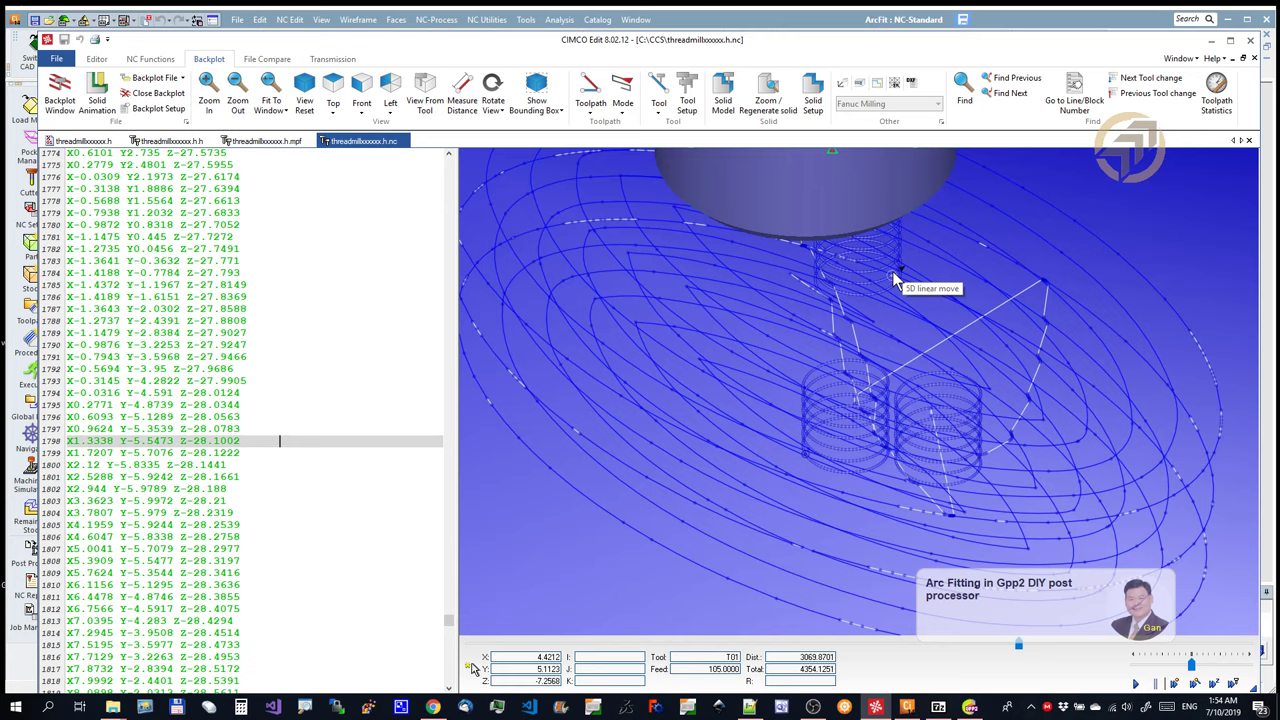
scroll(875, 265, "down", 1)
scroll(875, 265, "down", 1)
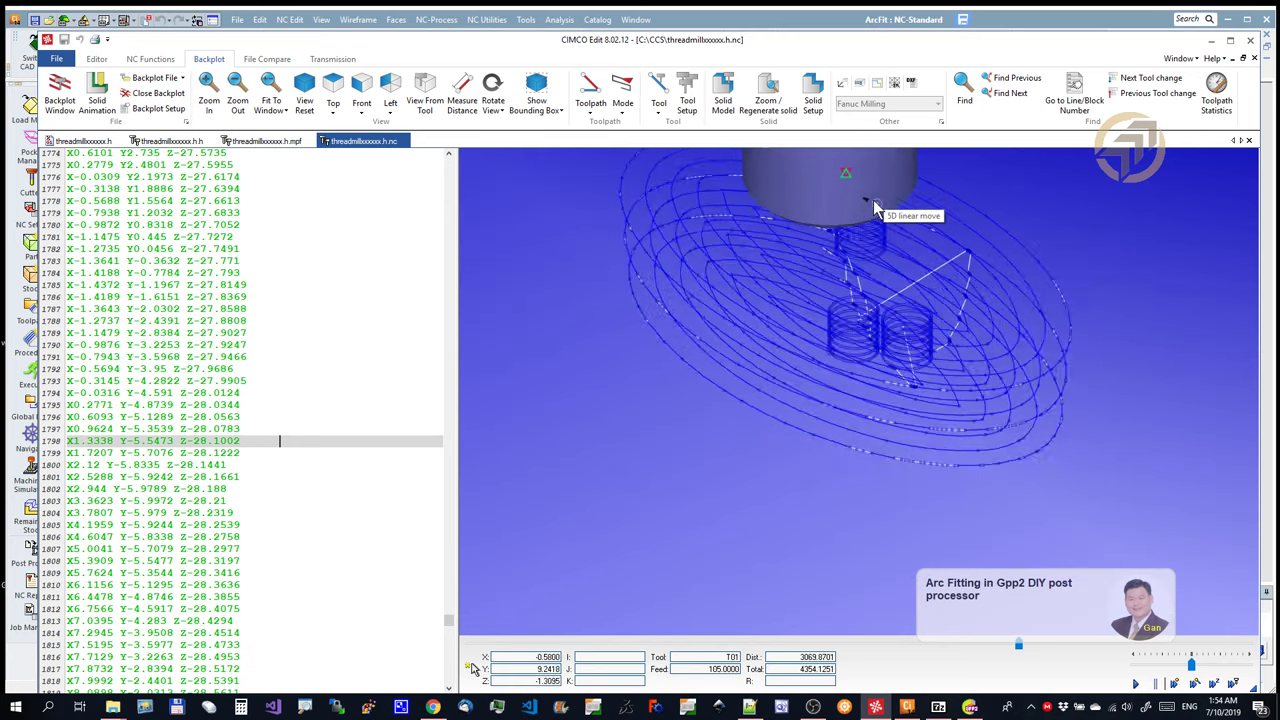
scroll(870, 225, "down", 3)
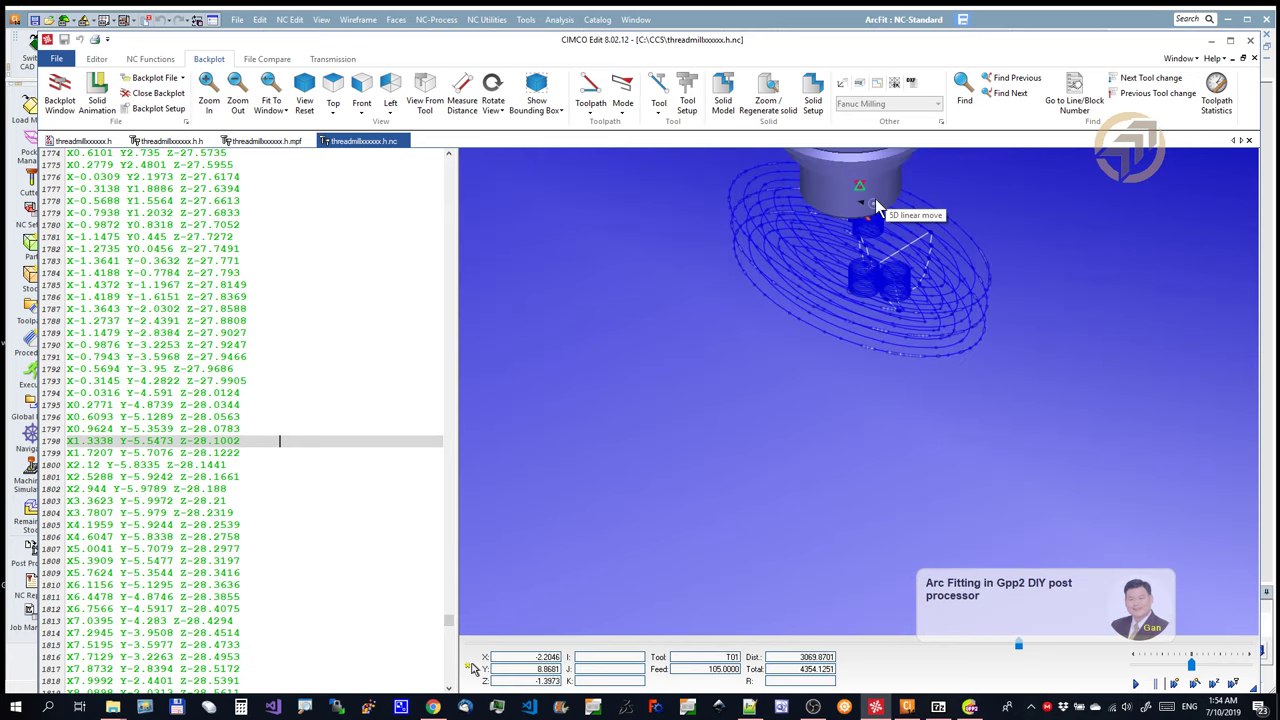
Step: Define tool T01 as a 10 mm flat end mill and pick a toolpath point
left_click(687, 98)
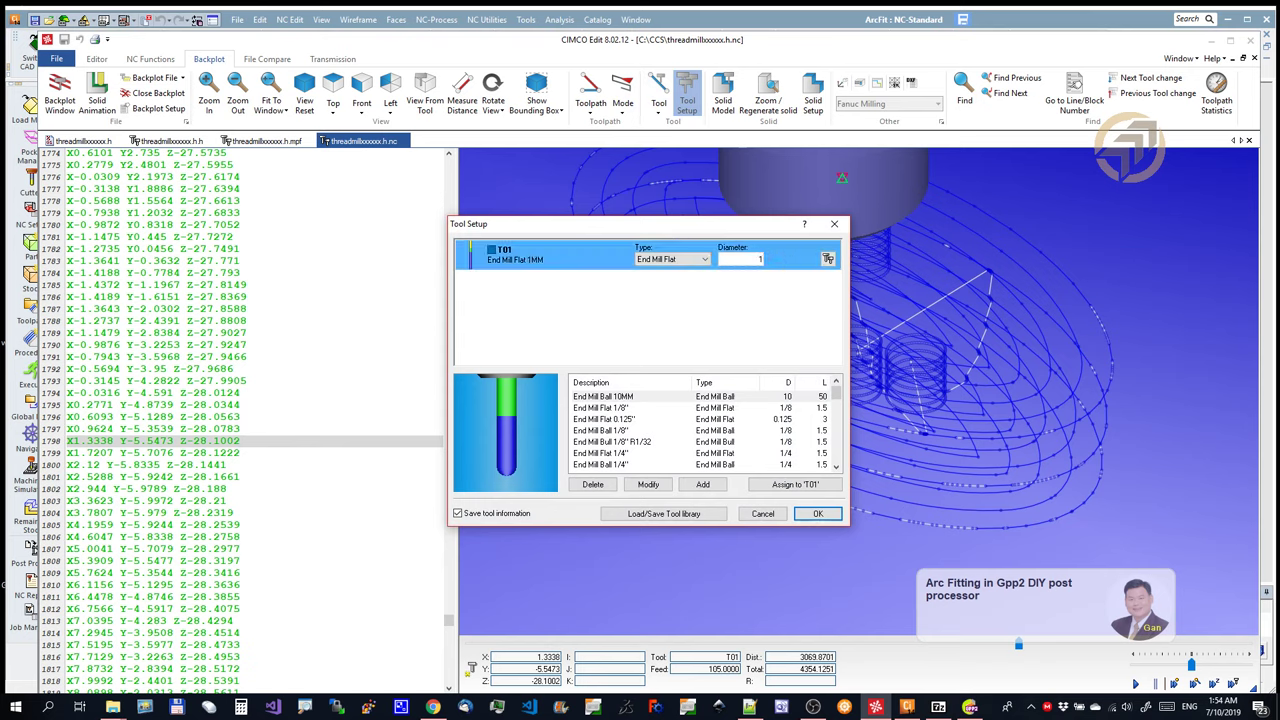
type("0")
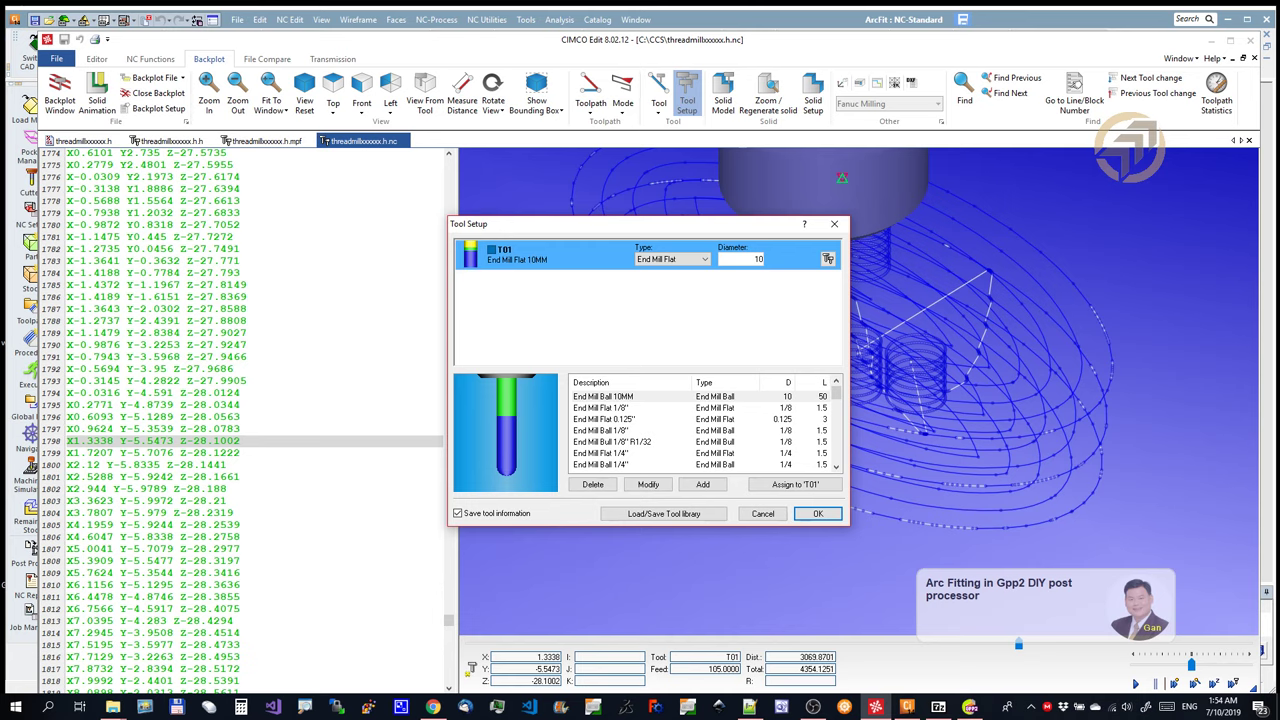
left_click(830, 514)
scroll(845, 377, "up", 5)
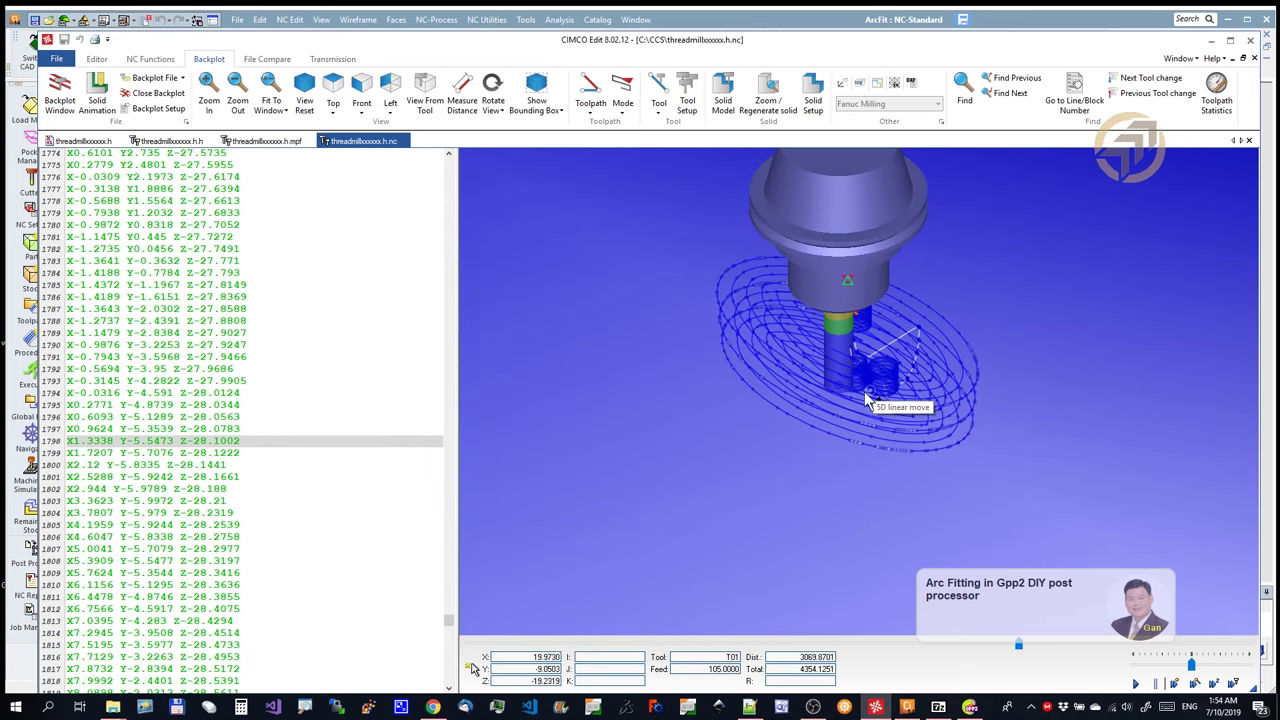
scroll(880, 416, "down", 5)
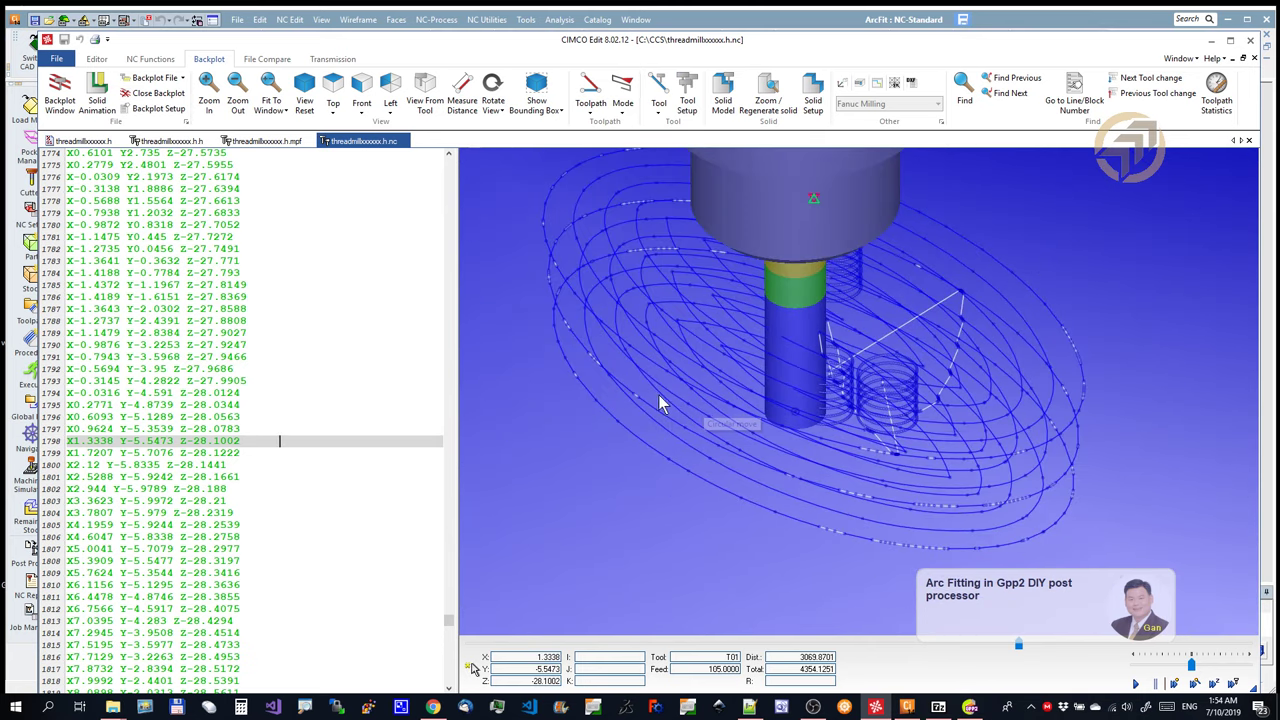
left_click(619, 428)
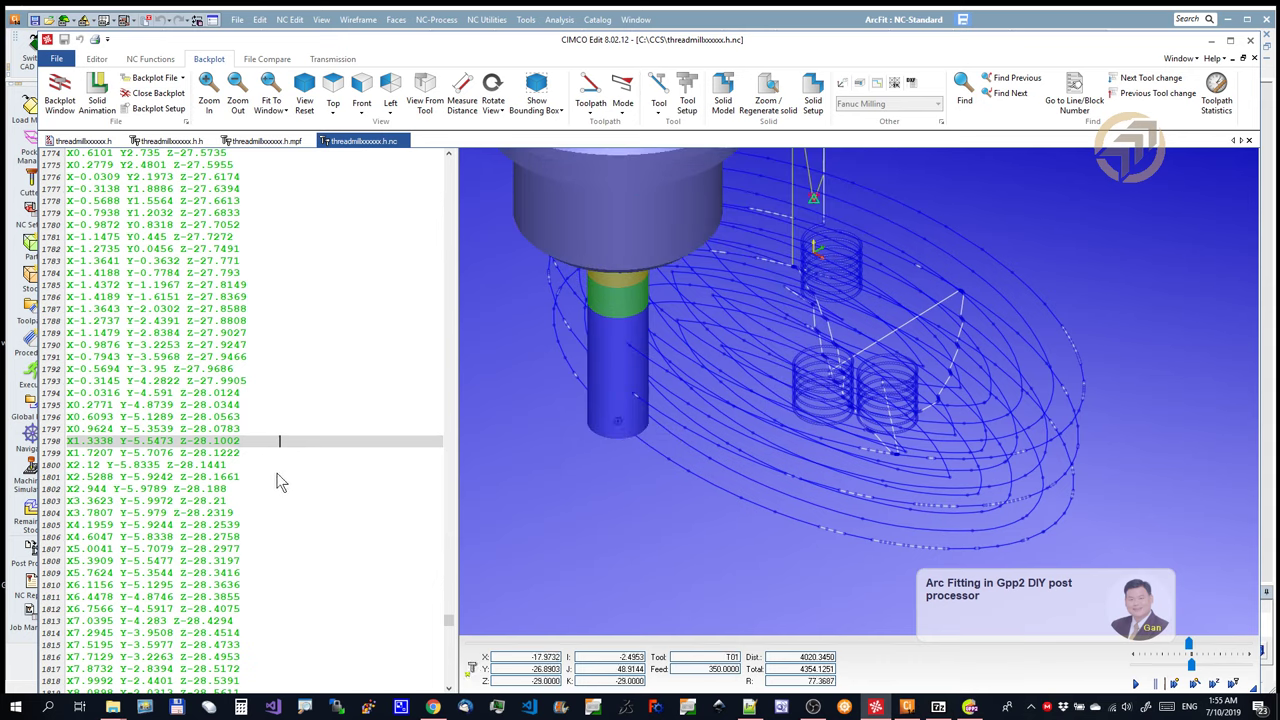
Step: Place the backplot tool at G03 line 1967, then on the helix at line 77
left_click(619, 428)
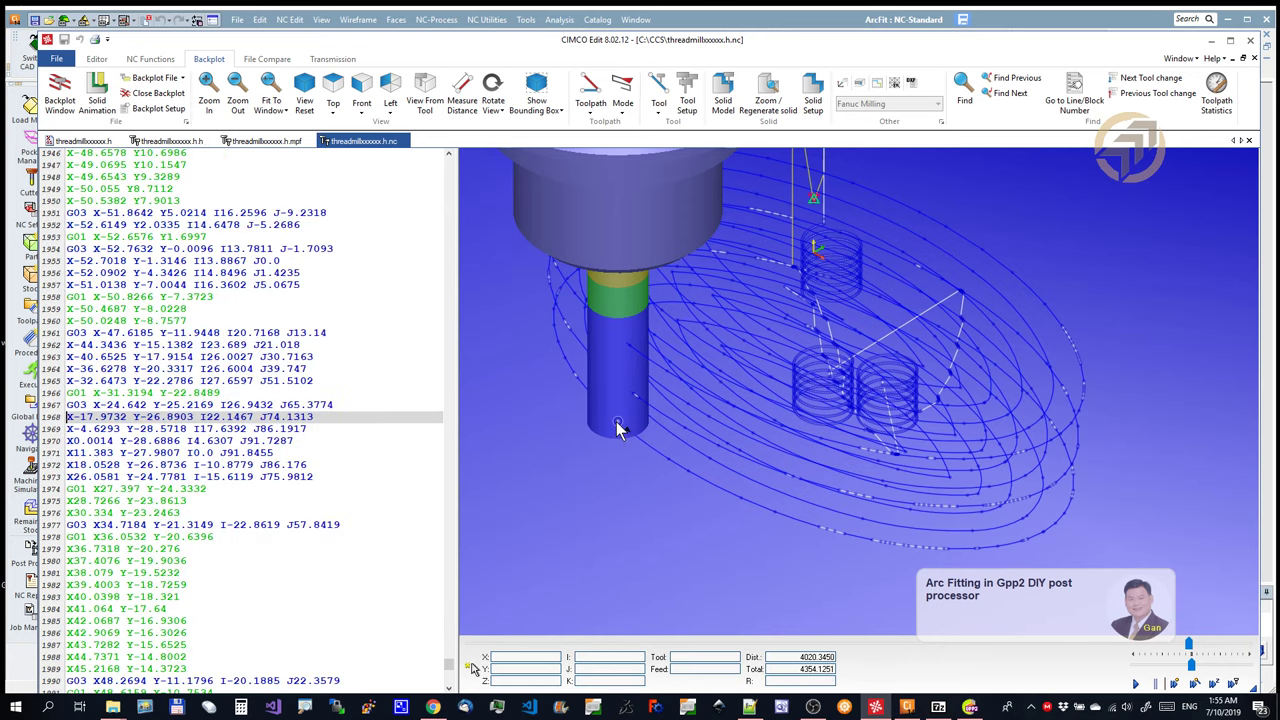
left_click(107, 405)
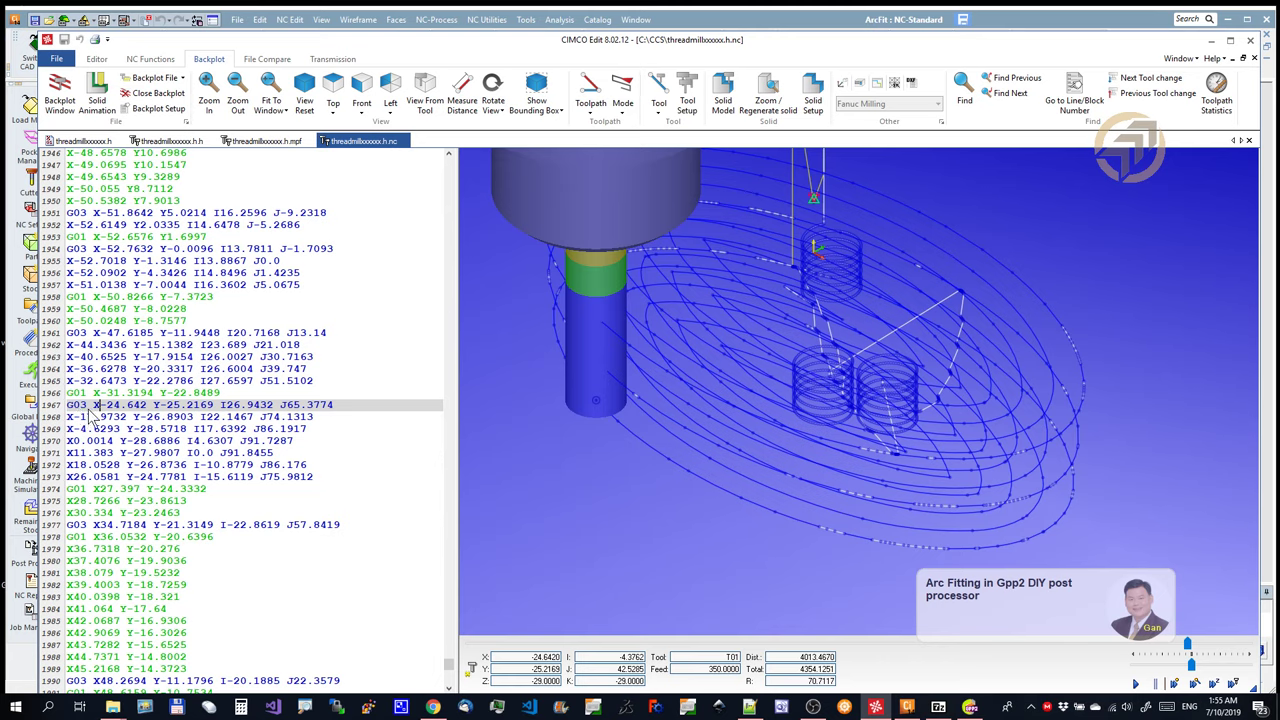
scroll(851, 294, "up", 5)
scroll(850, 290, "down", 4)
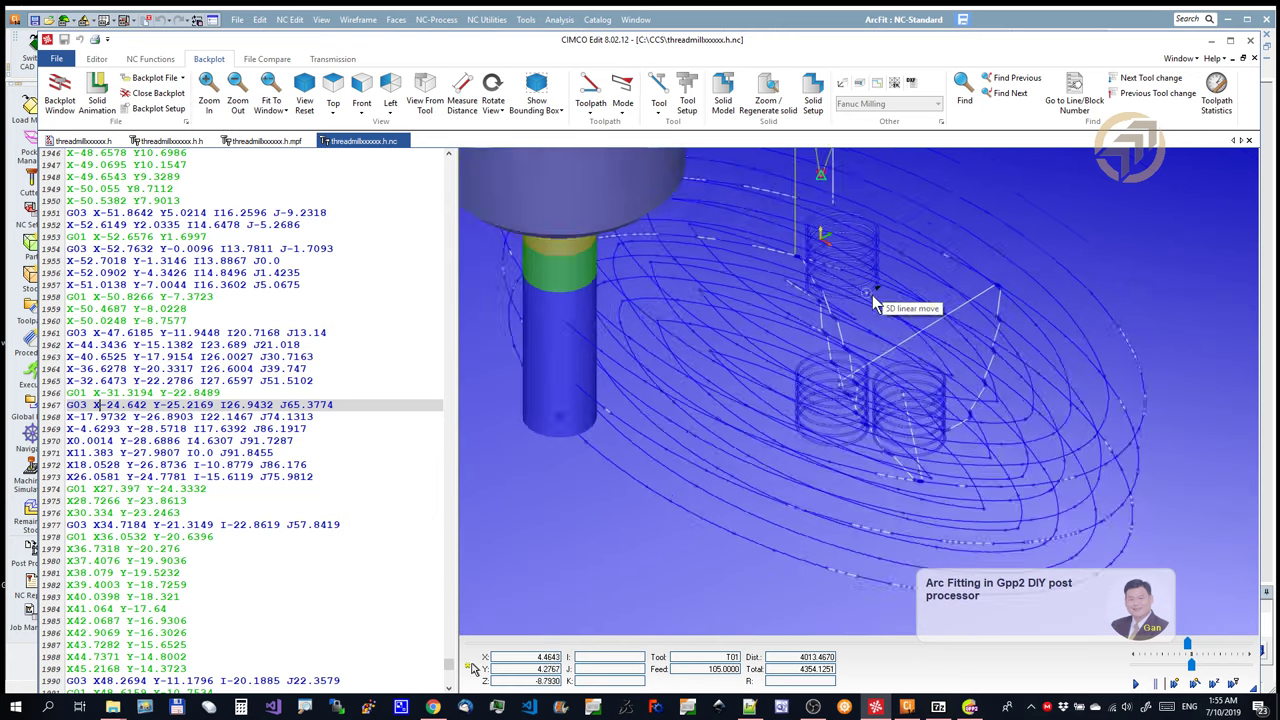
scroll(848, 283, "up", 2)
scroll(848, 283, "up", 2)
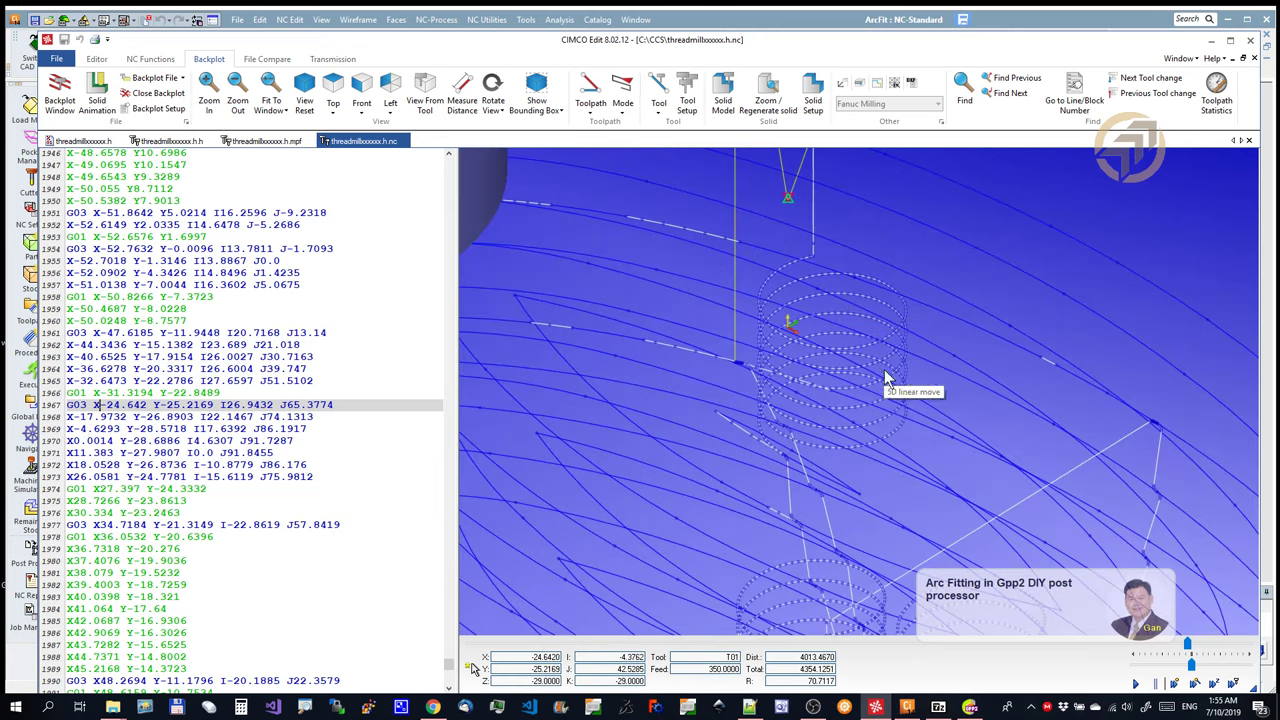
scroll(851, 355, "up", 3)
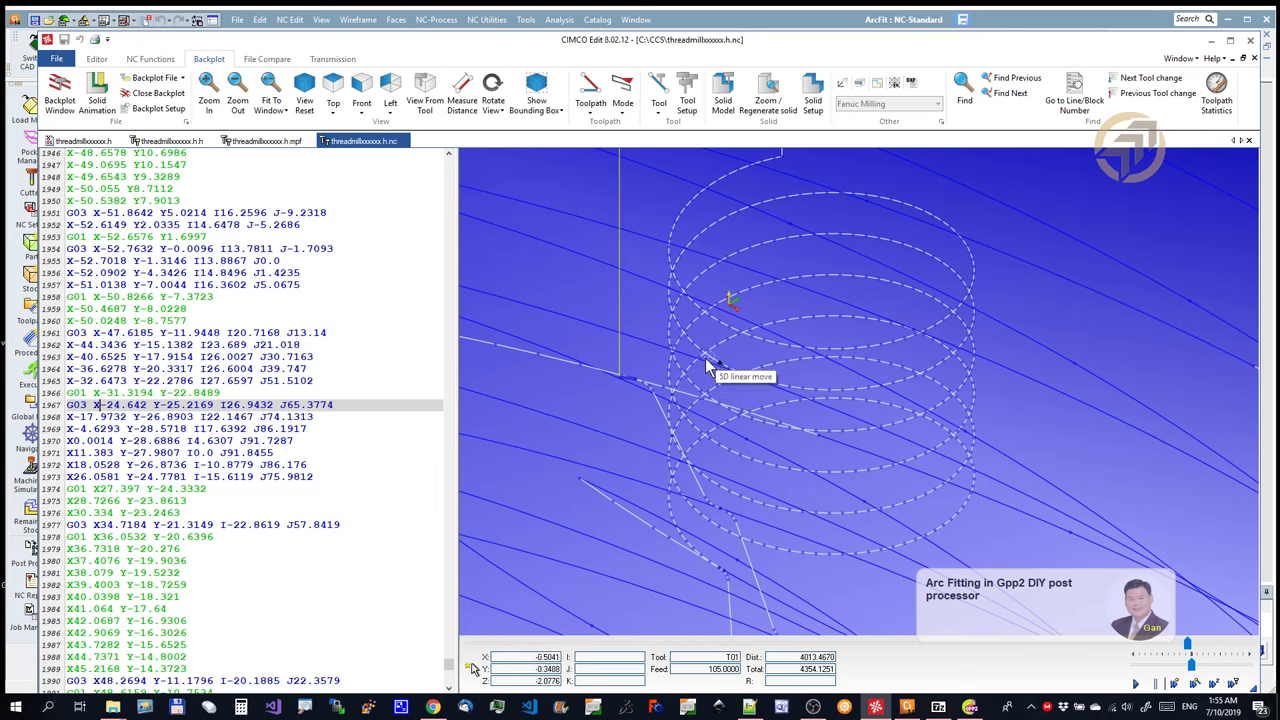
left_click(677, 289)
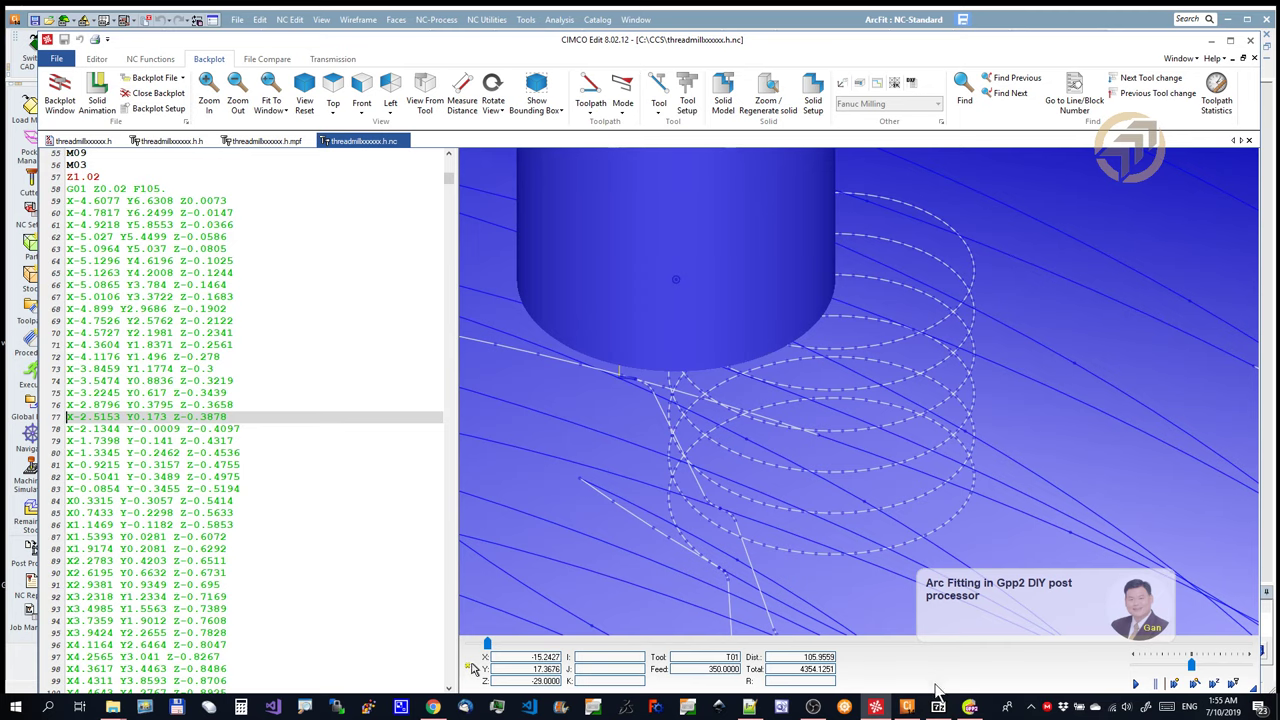
left_click(970, 708)
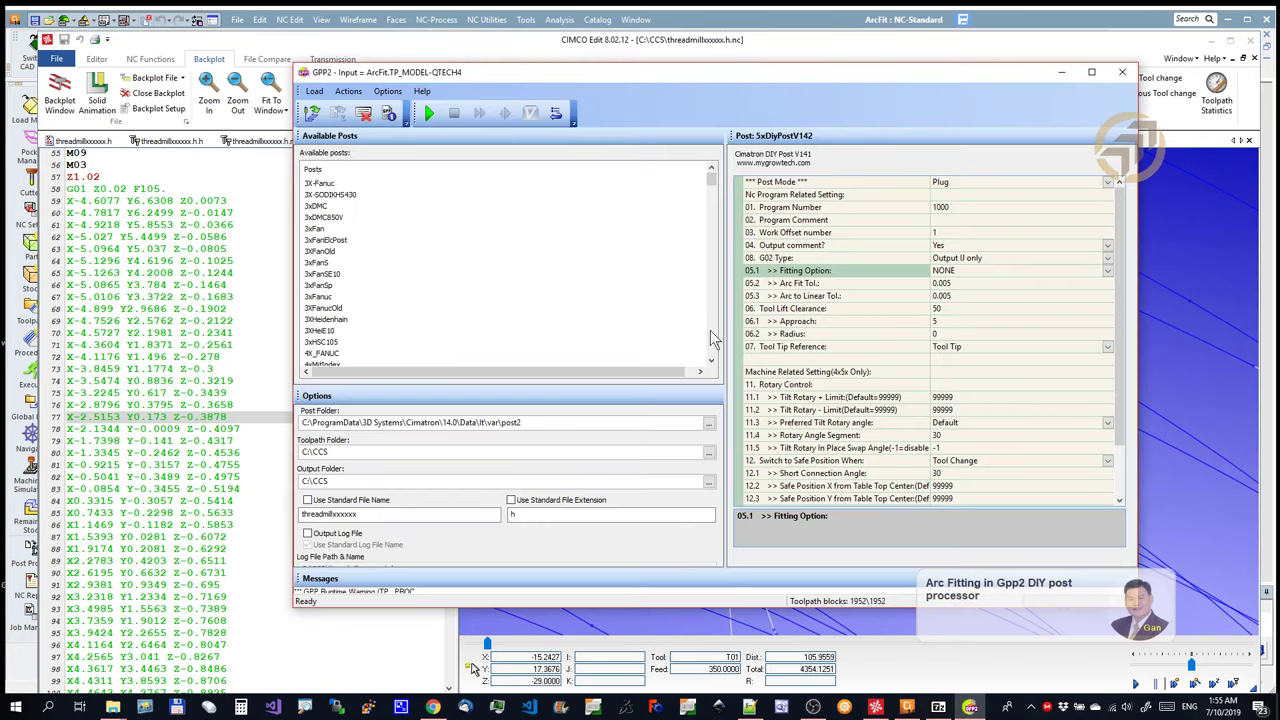
Step: Set the 05.1 Fitting Option to Fit Arc & Helical Arc on XY Plane
left_click(816, 278)
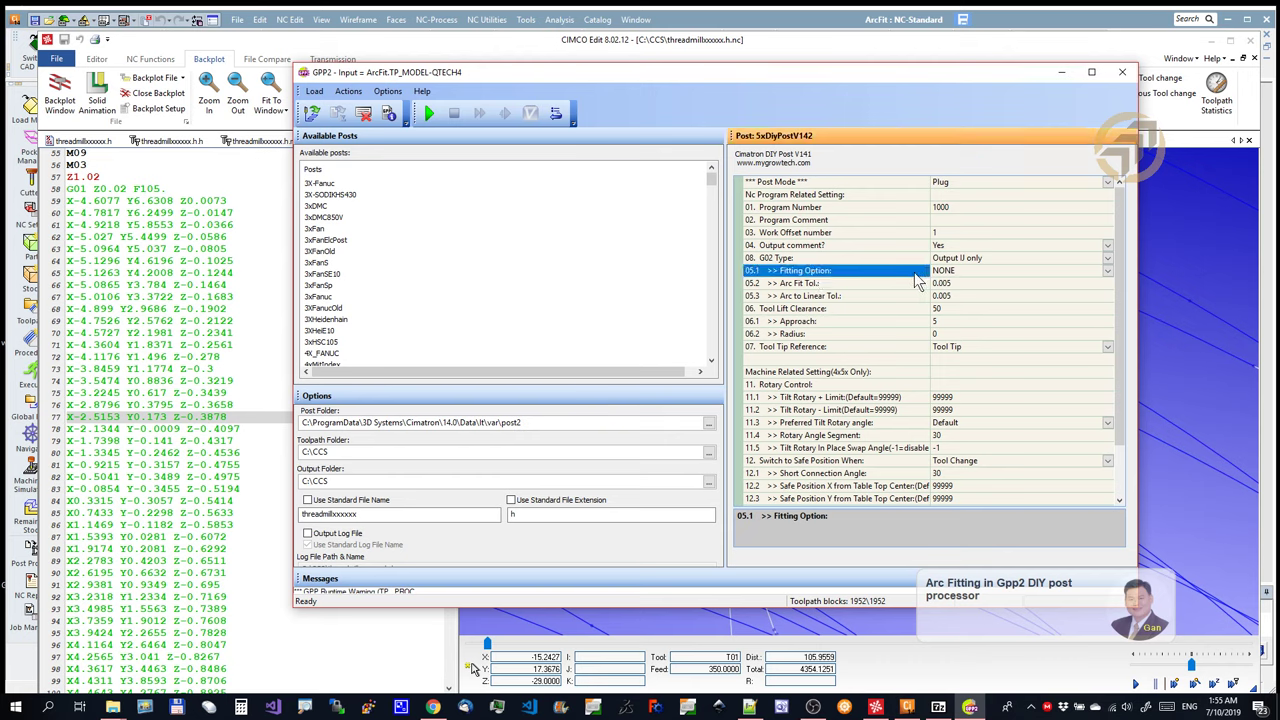
left_click(1107, 271)
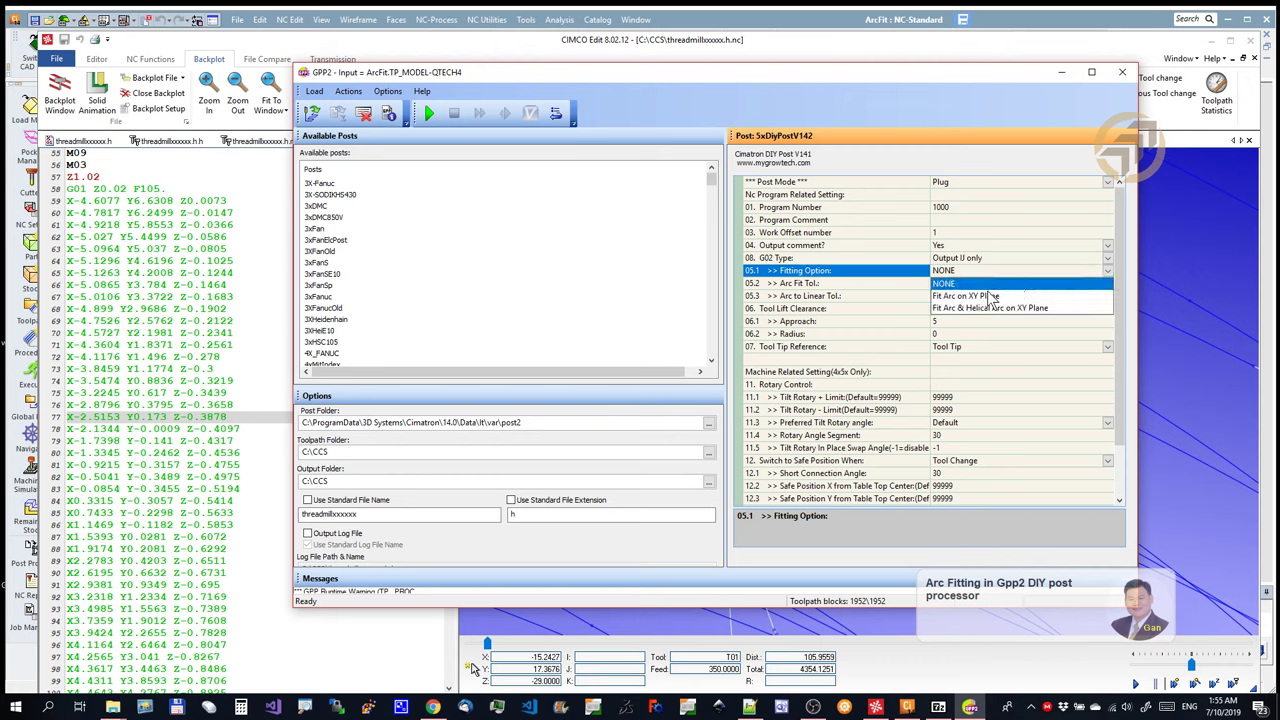
left_click(960, 308)
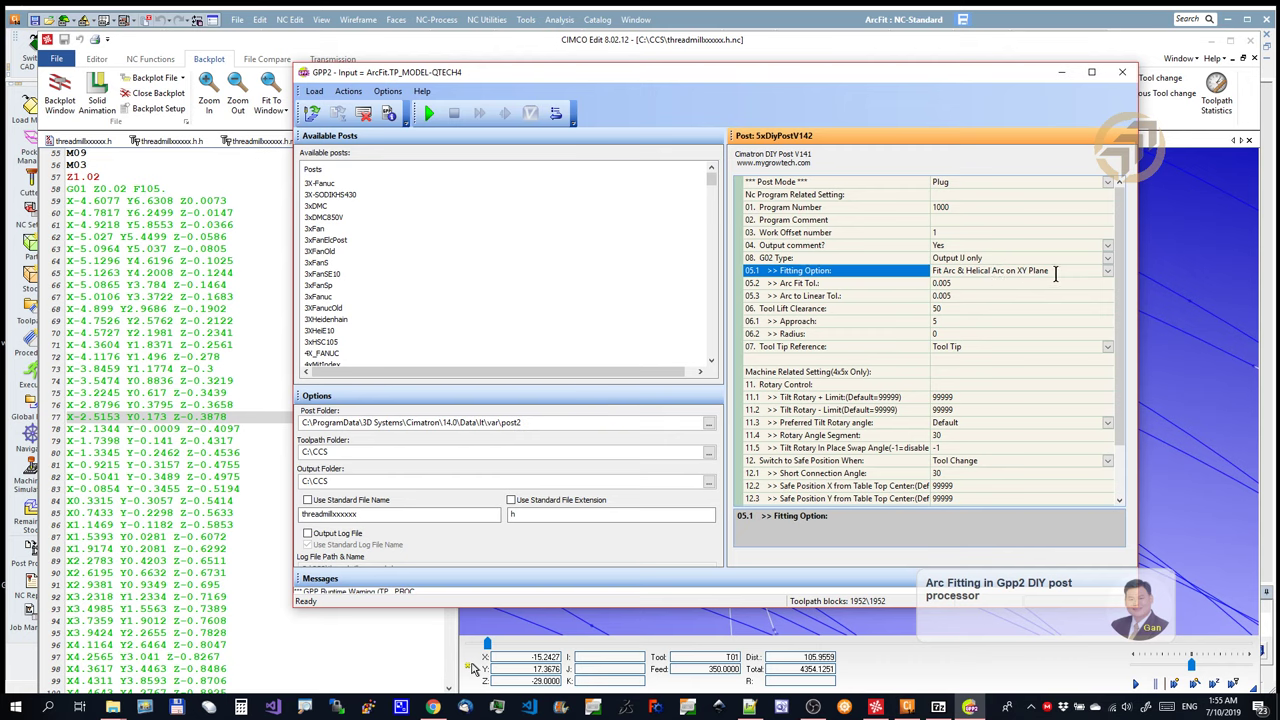
left_click(987, 284)
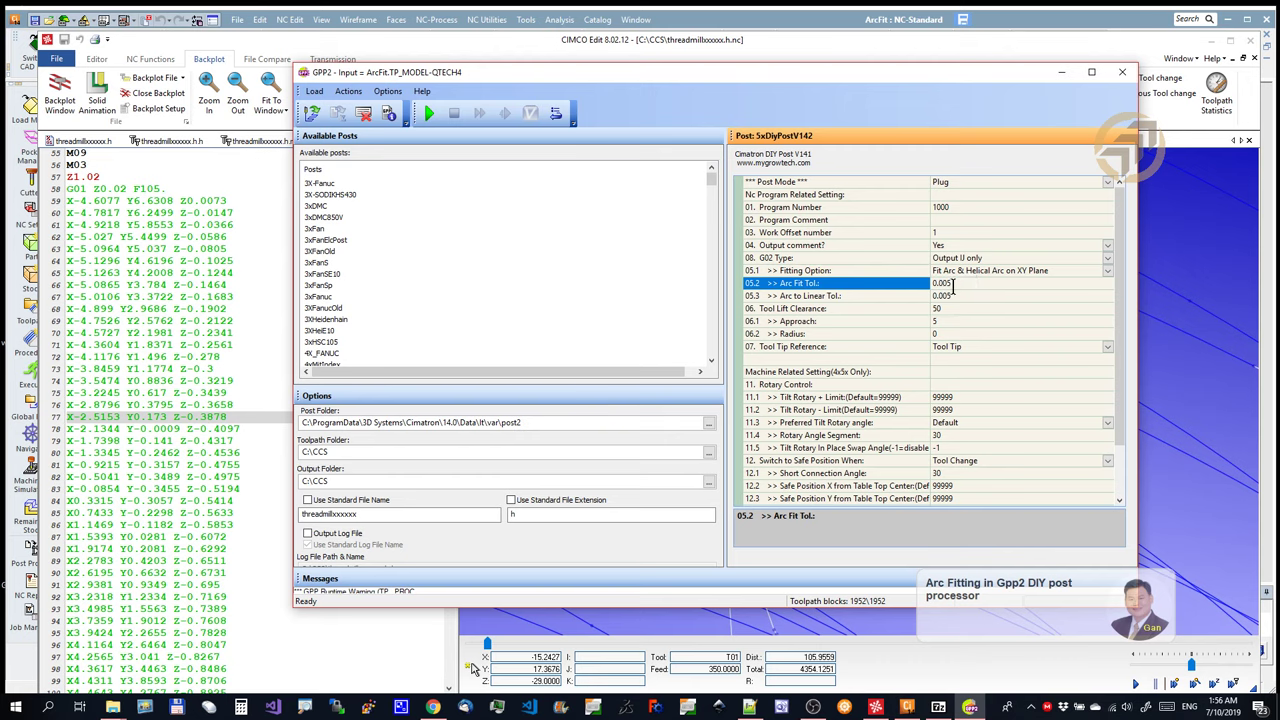
Step: Repost the toolpath and reload the G03 I/J program in CIMCO Edit
left_click(430, 115)
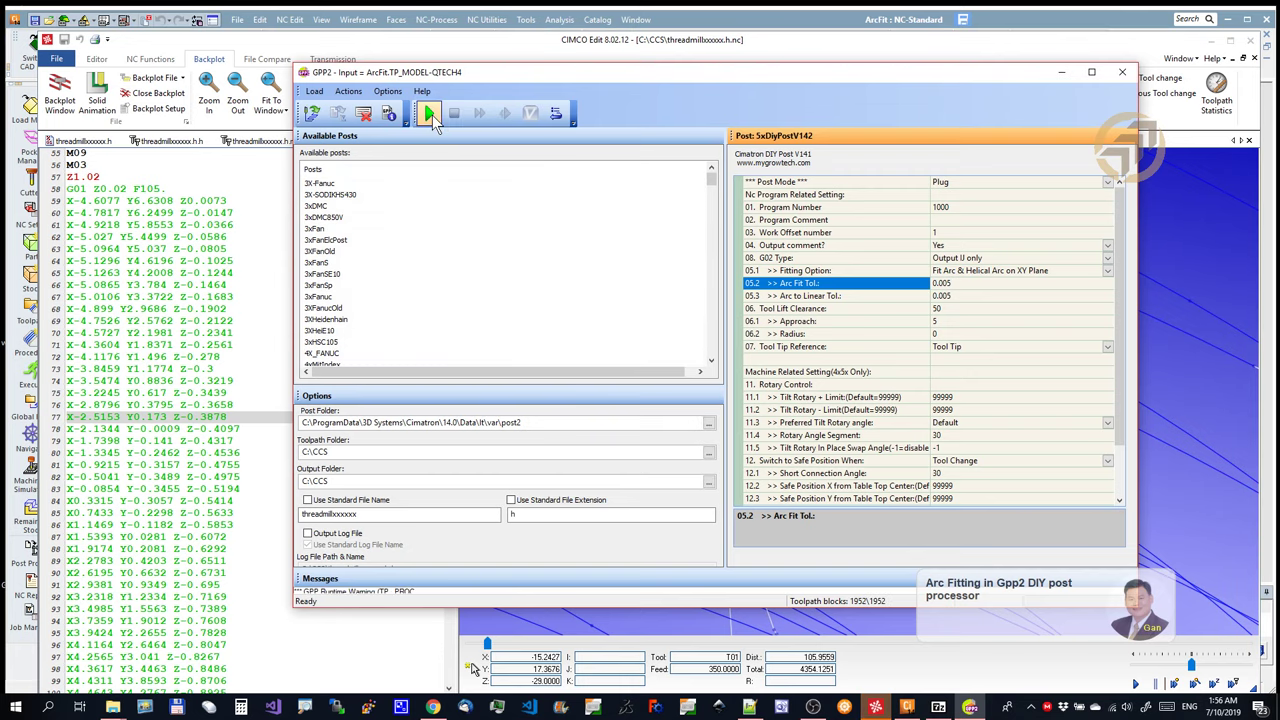
left_click(266, 337)
left_click(687, 411)
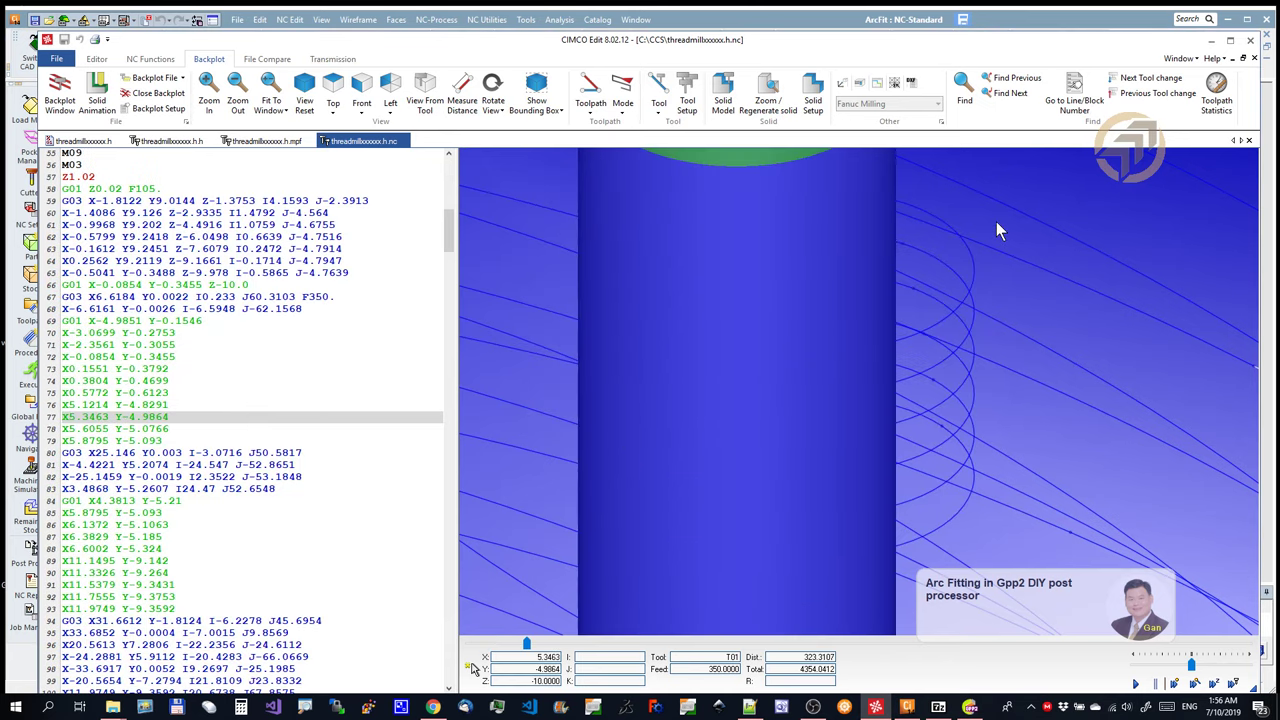
Step: Trace helical G03 blocks 59–65 on the backplot, ending at line 62 (Z-6.0498)
scroll(897, 244, "down", 5)
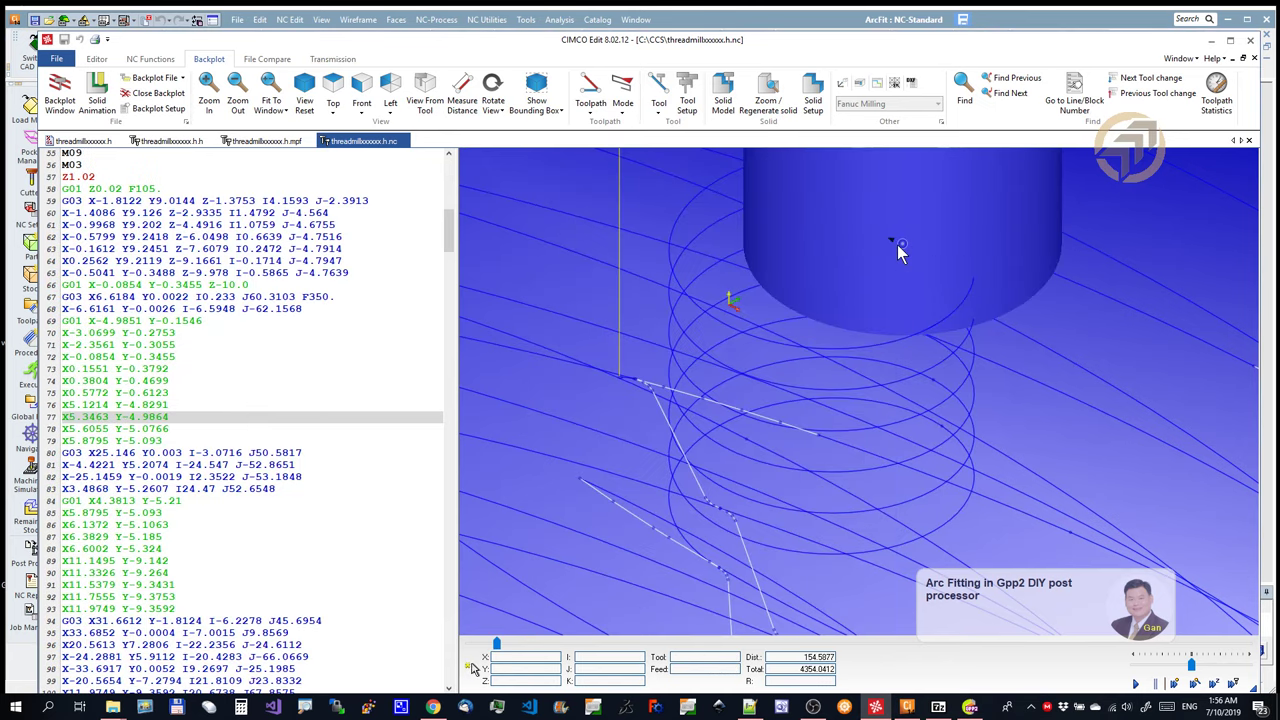
scroll(841, 382, "up", 3)
scroll(841, 382, "down", 2)
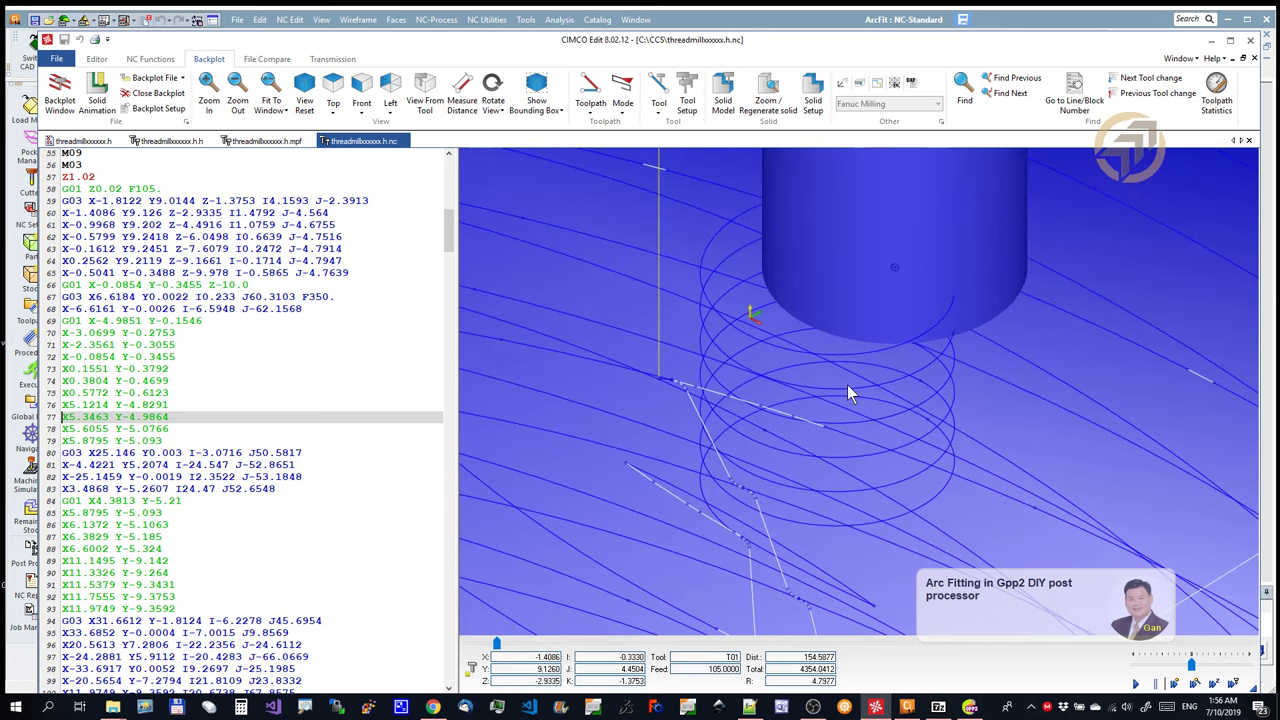
left_click(920, 389)
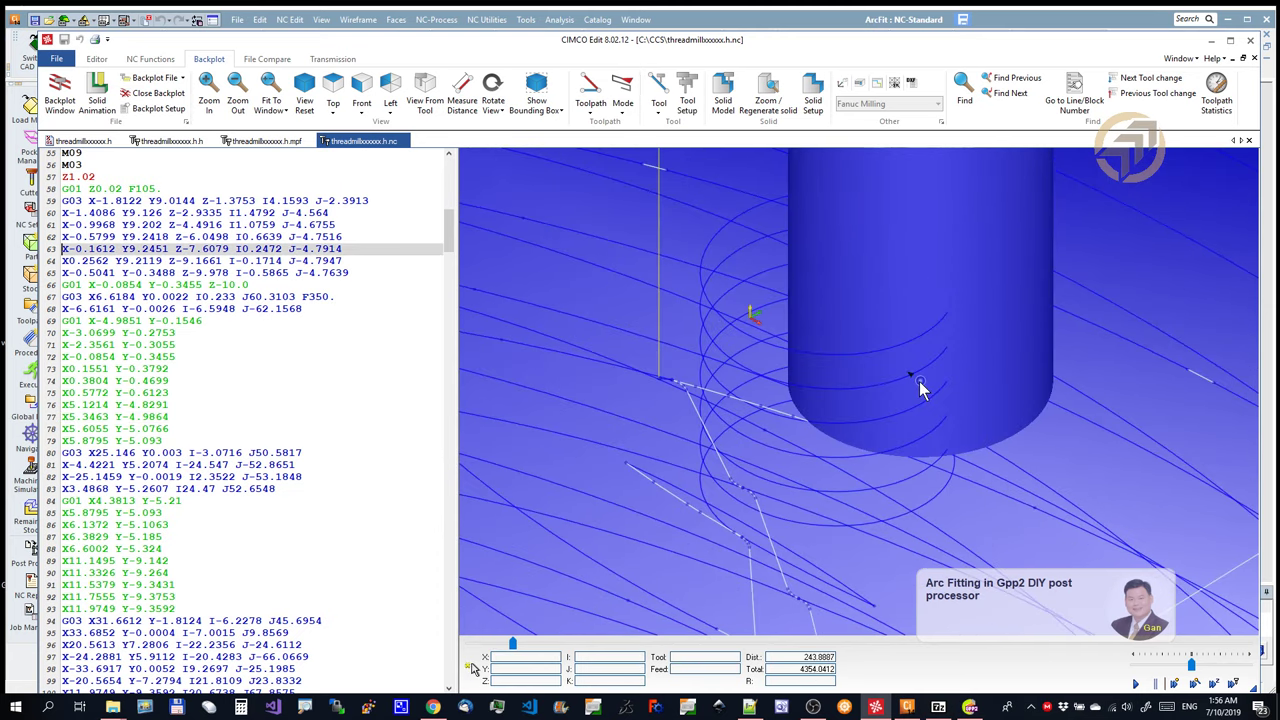
left_click(312, 216)
left_click(321, 204)
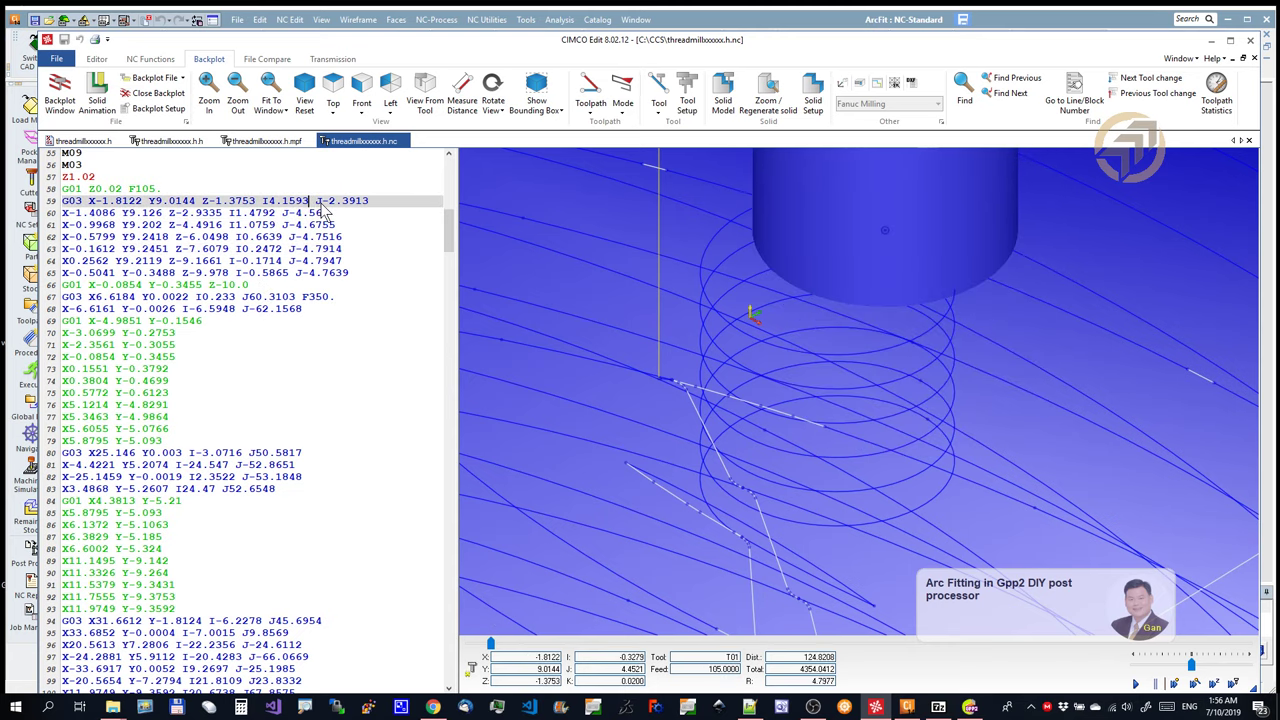
key("Down")
key("Down")
key("Down")
key("Down")
key("Down")
key("Down")
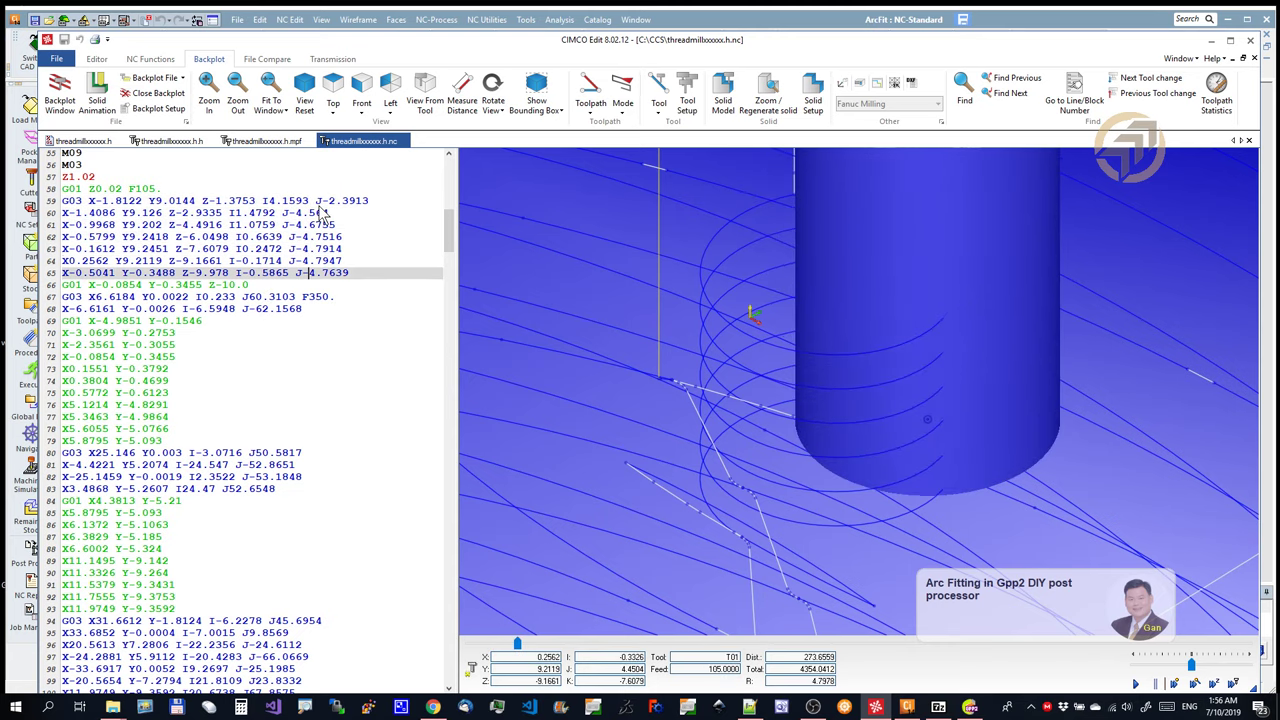
key("Up")
key("Up")
key("Up")
key("Up")
key("Up")
key("Up")
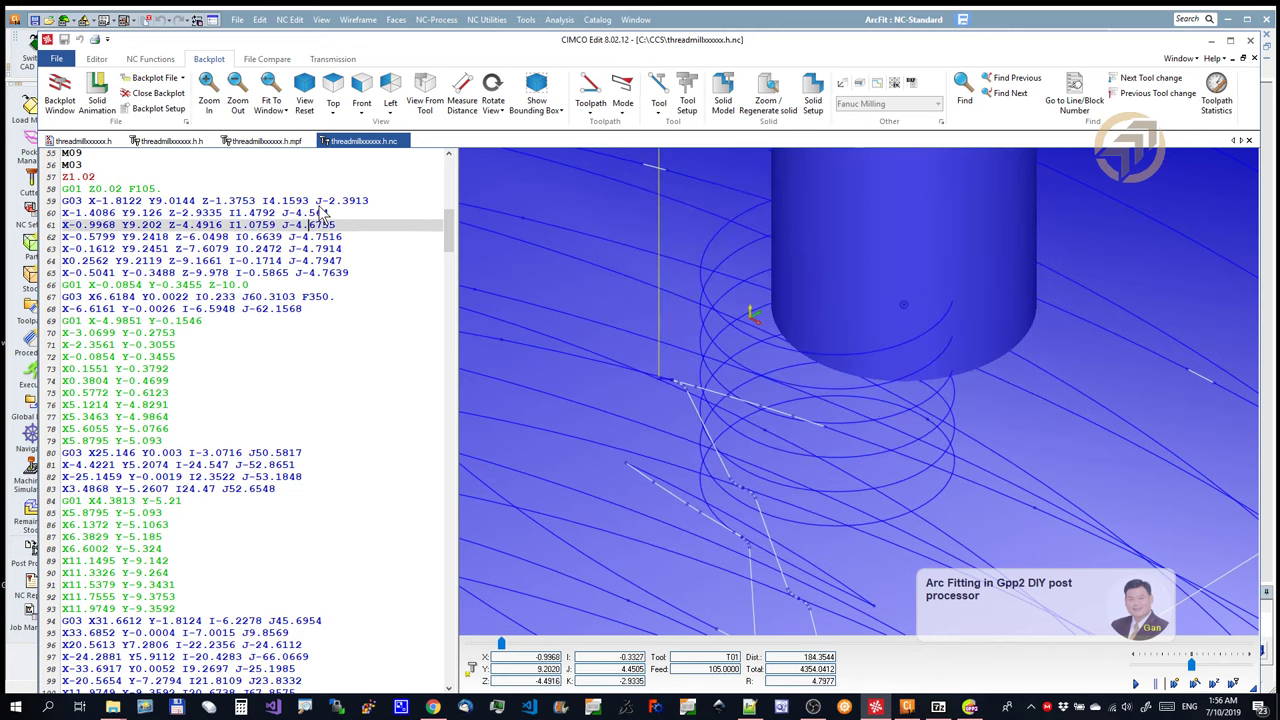
key("Down")
key("Down")
key("Down")
key("Down")
key("Down")
key("Down")
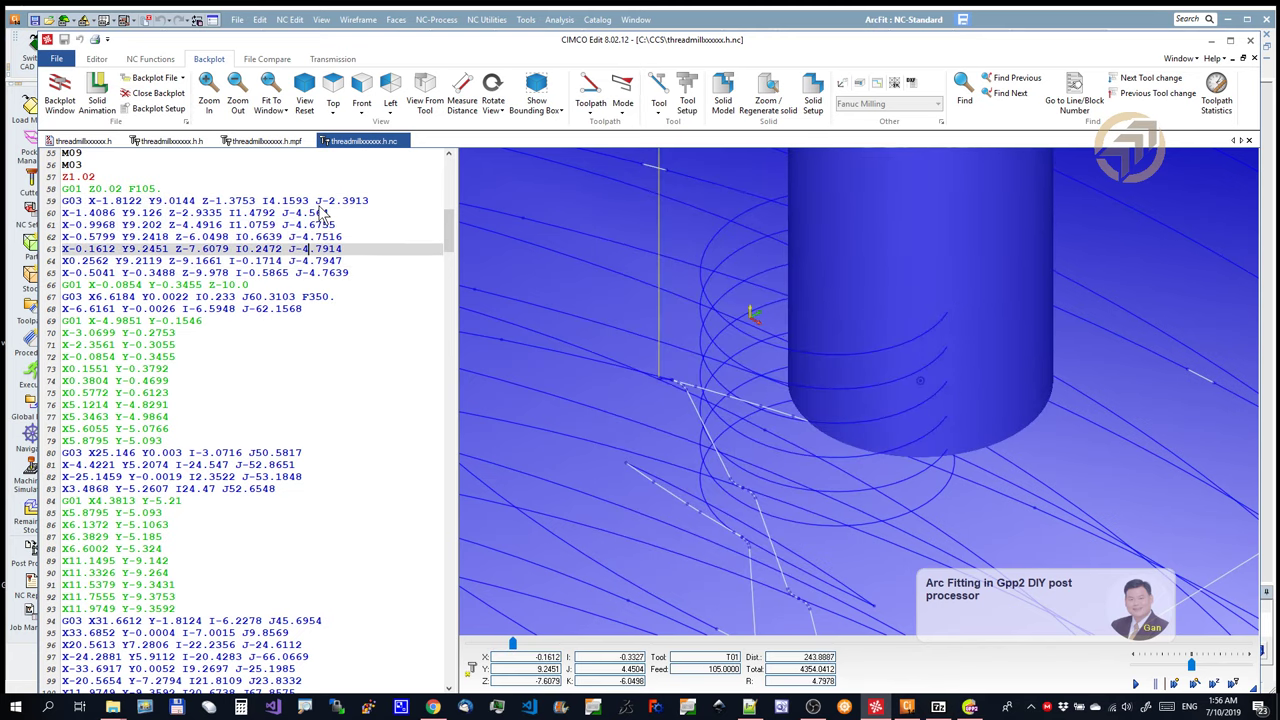
key("Up")
key("Up")
key("Up")
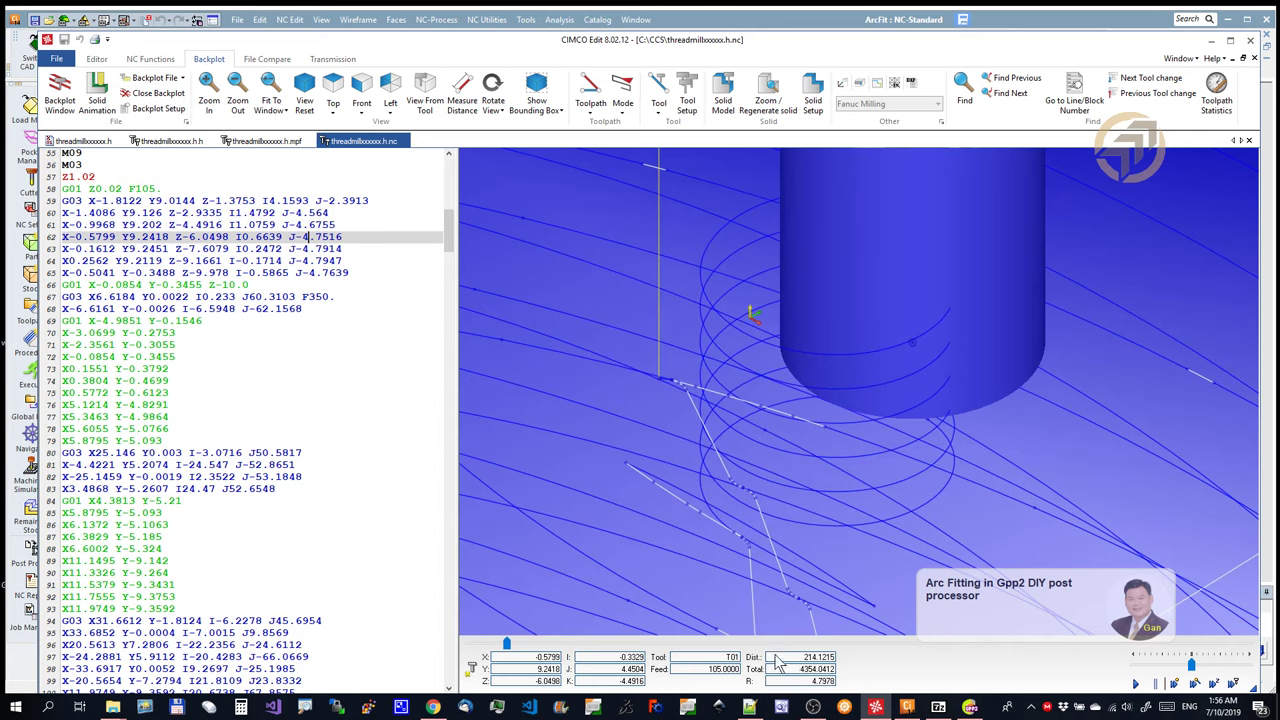
Step: Review the Fitting Option and 0.005 Arc Fit Tol. unchanged, and shift GPP2 left
left_click(970, 707)
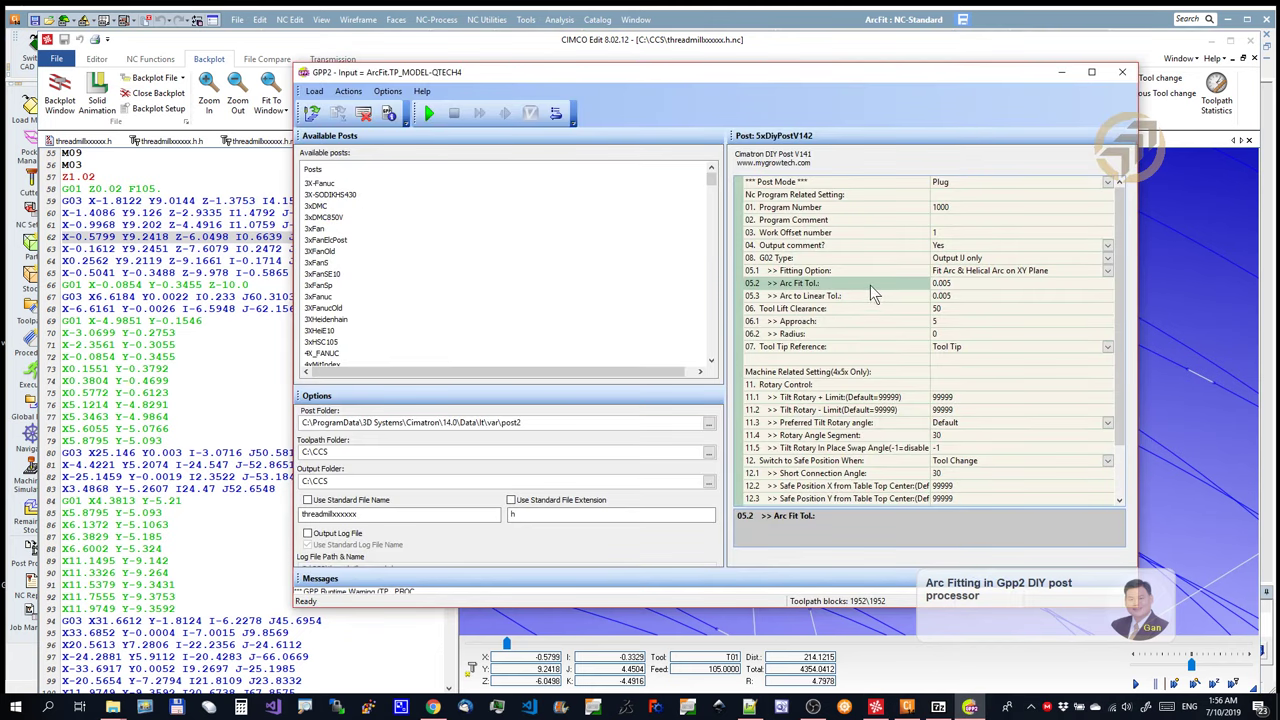
left_click(840, 271)
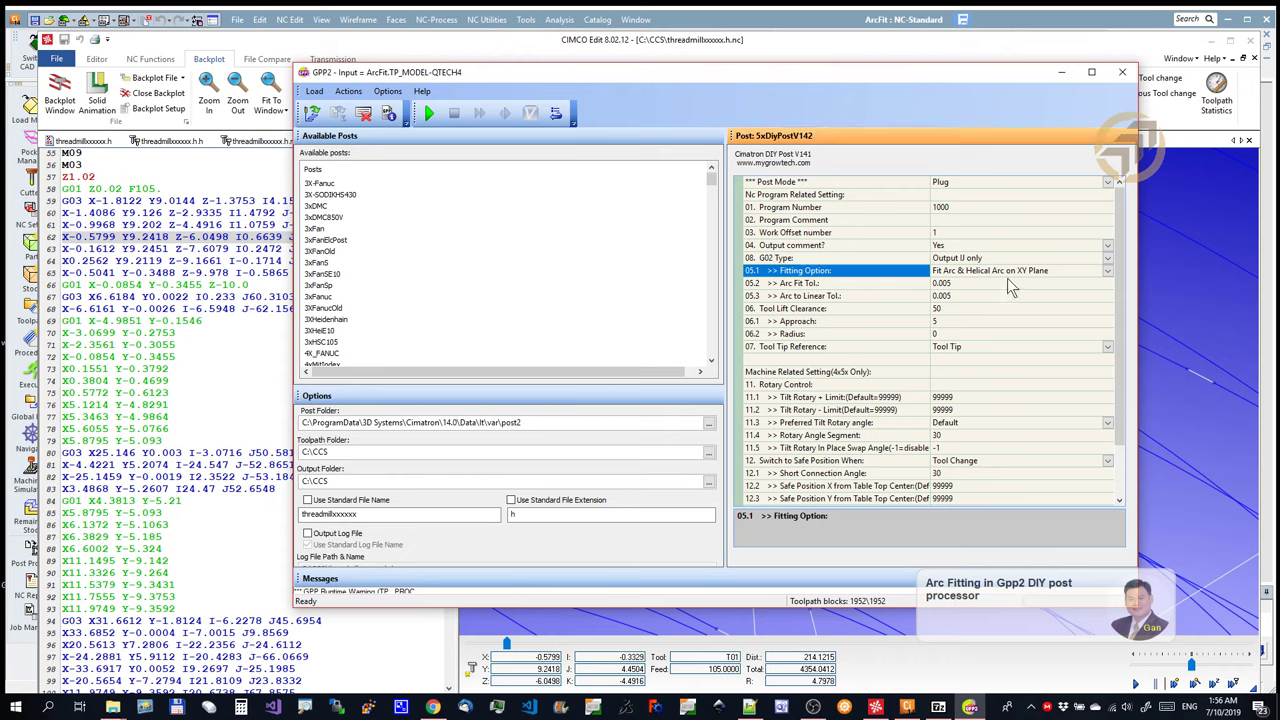
left_click(872, 285)
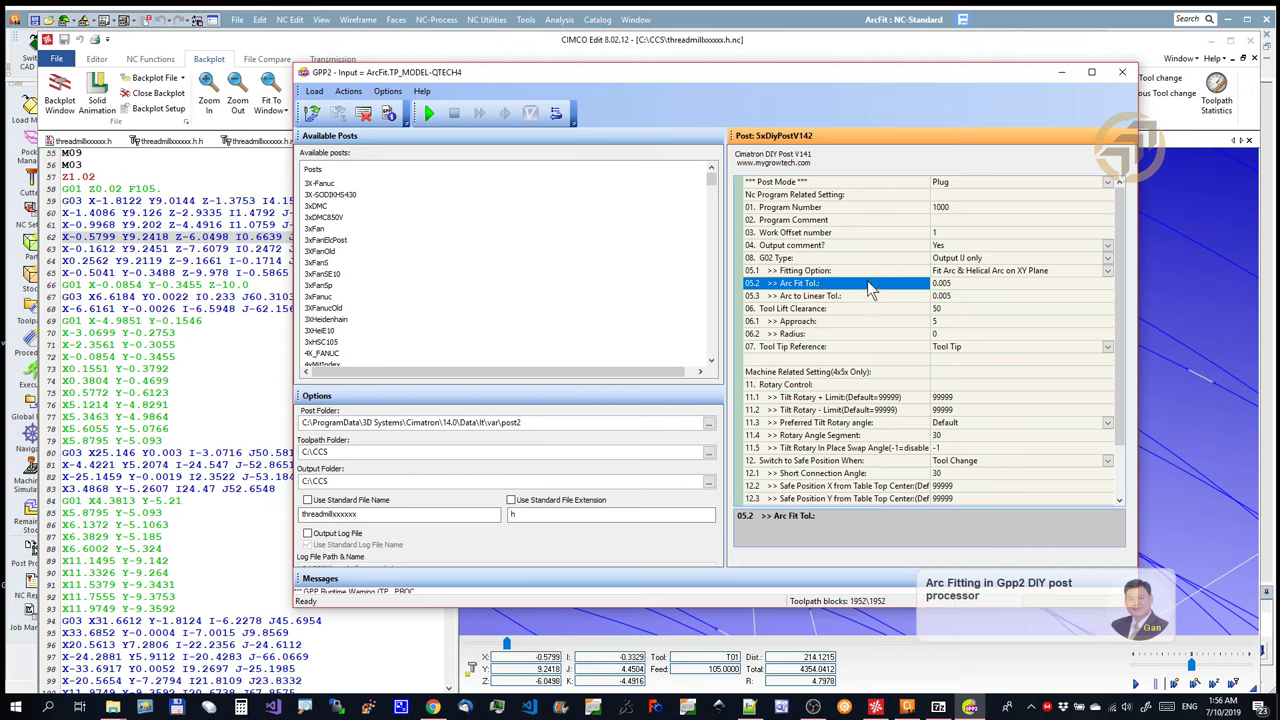
left_click_drag(980, 283, 914, 283)
left_click(897, 290)
left_click_drag(983, 75, 855, 90)
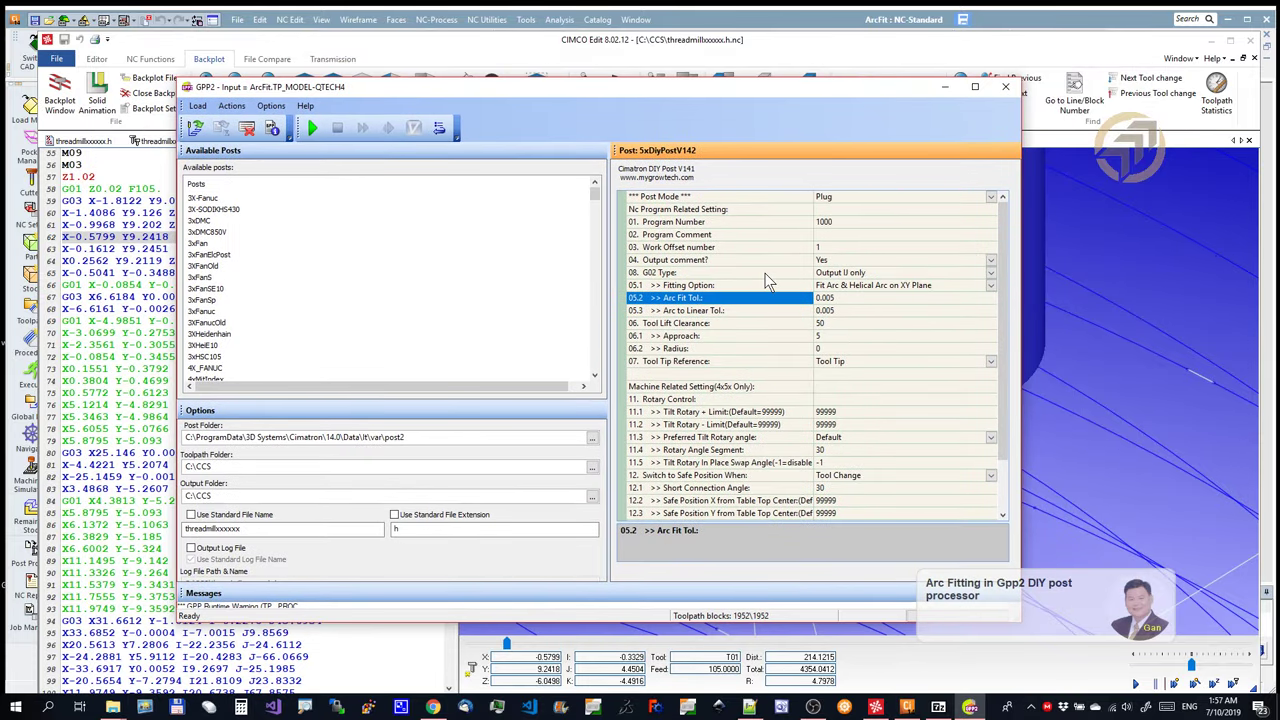
Step: Set G02 Type to Output Linear motion only and Fitting Option to NONE
left_click(766, 274)
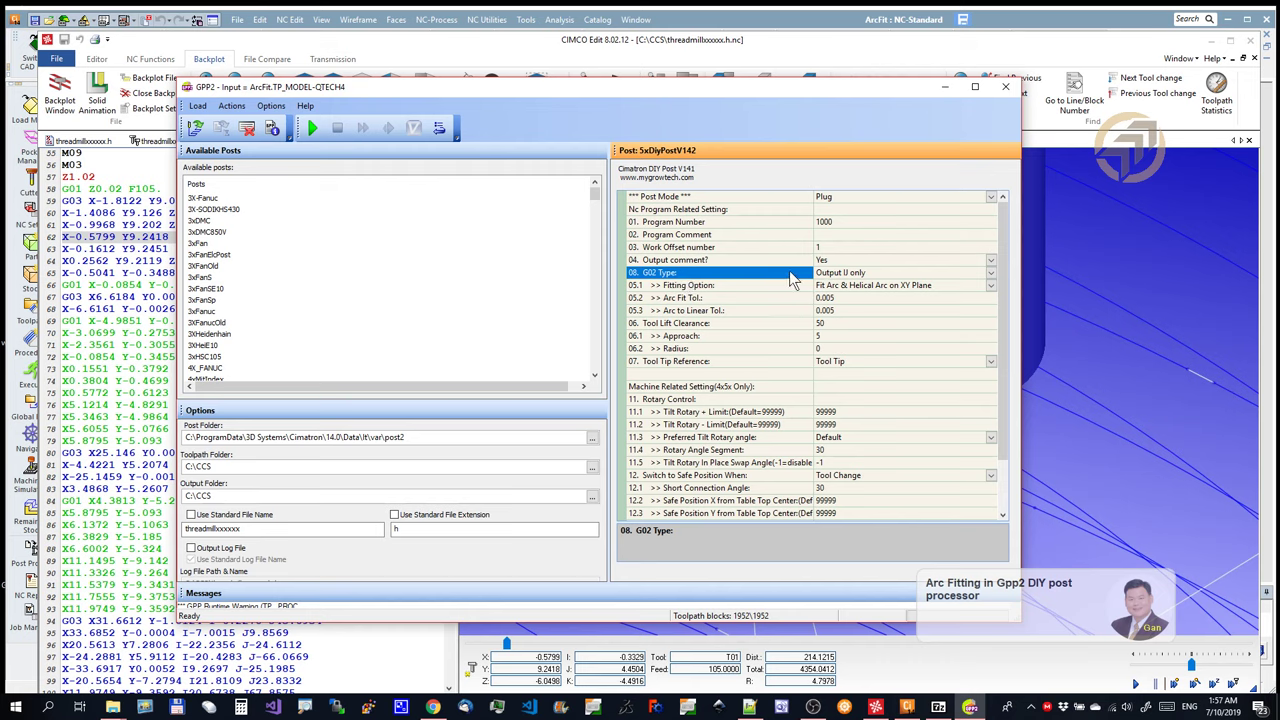
left_click(994, 273)
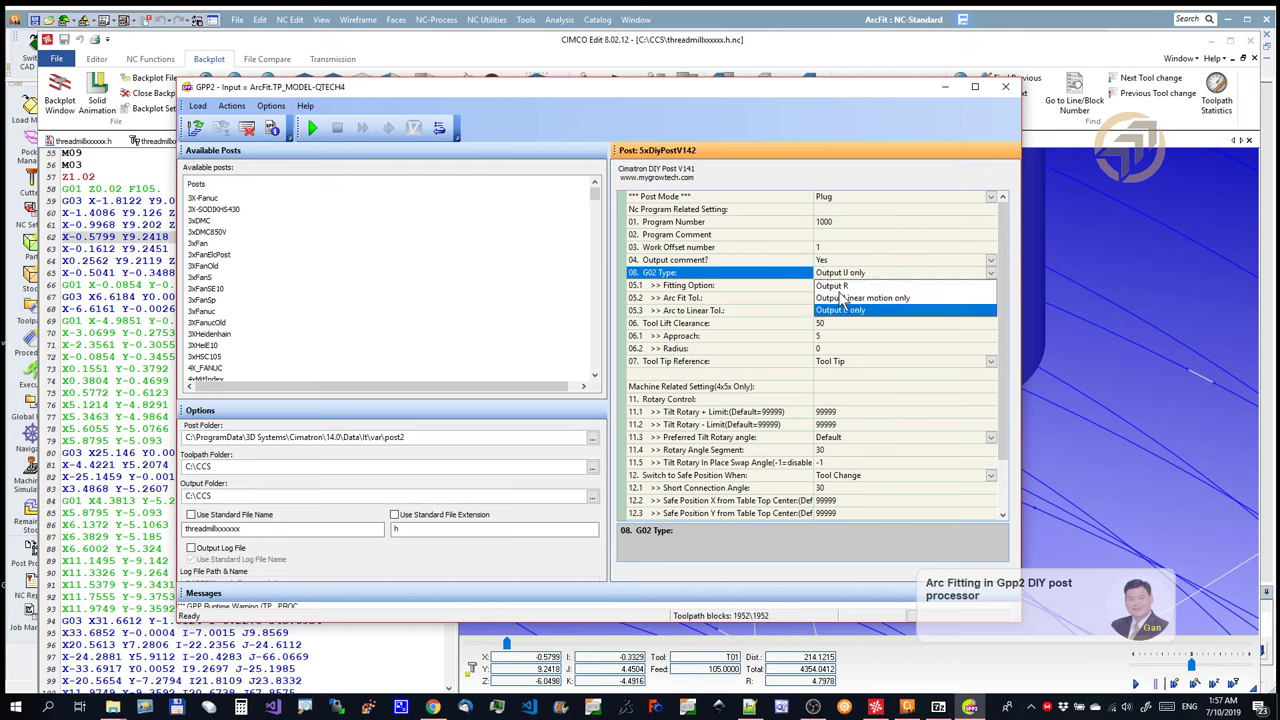
left_click(828, 305)
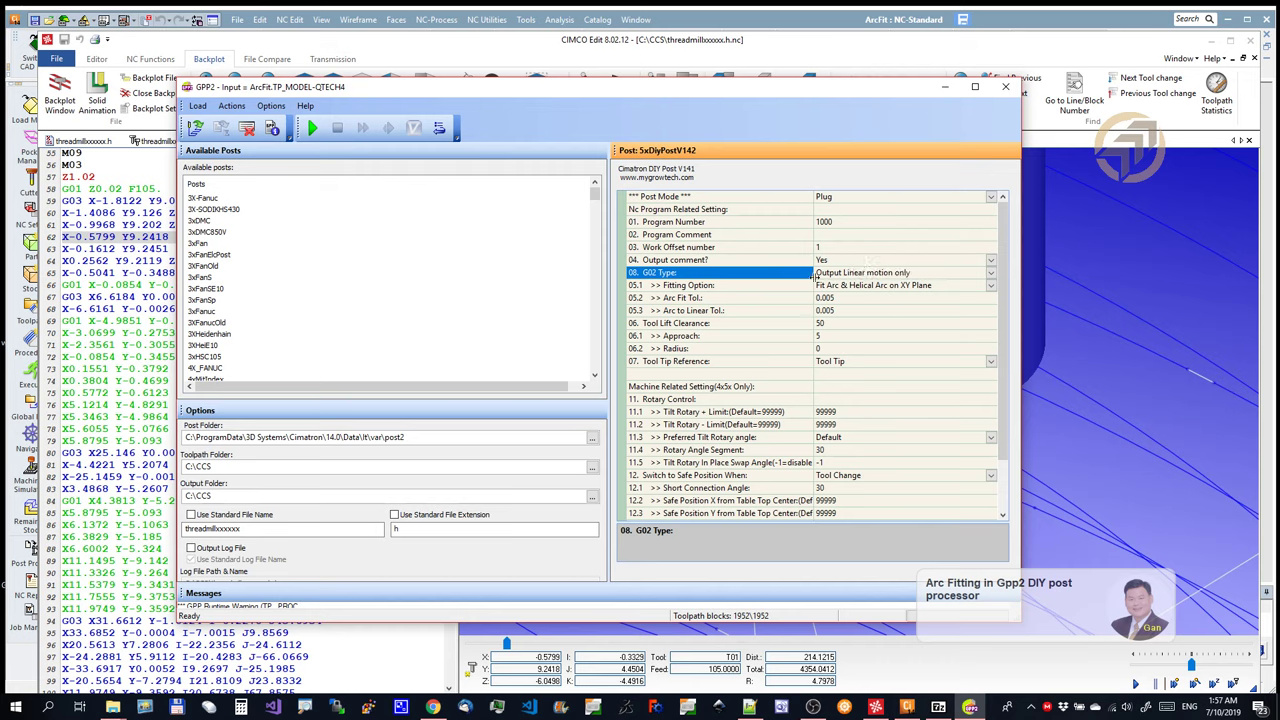
left_click(992, 285)
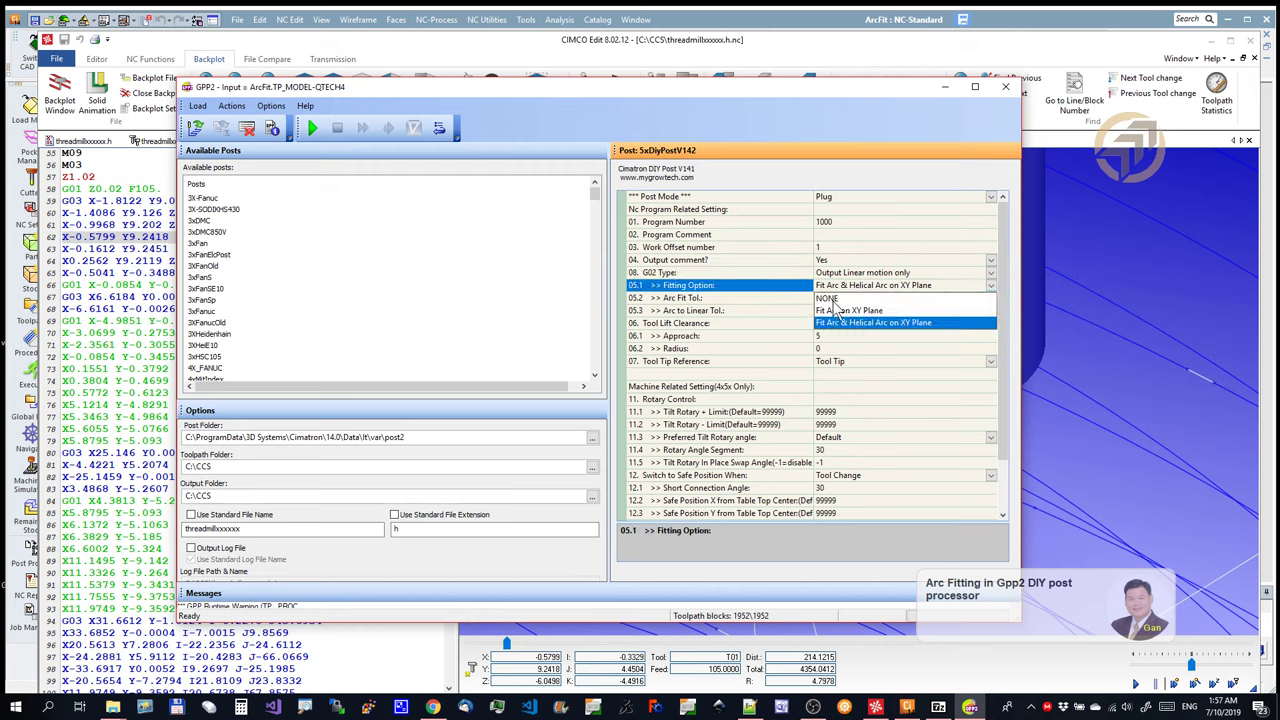
left_click(828, 309)
left_click(791, 274)
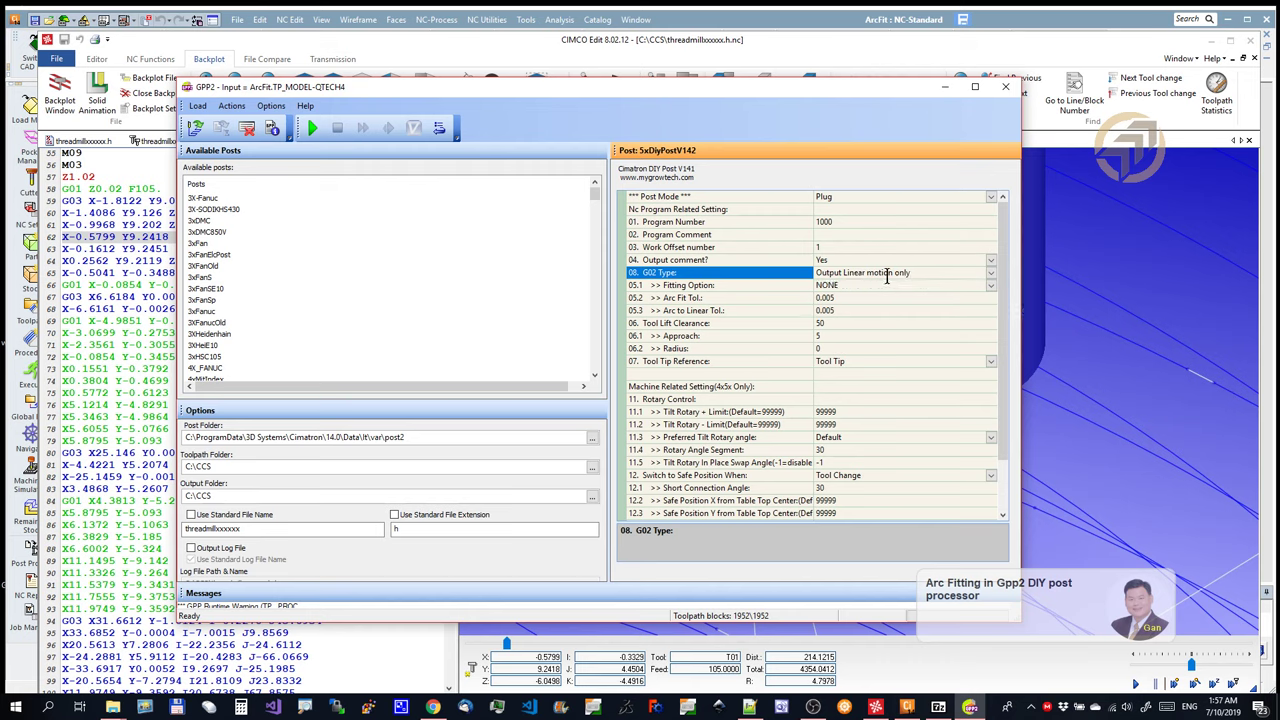
Step: Repost the toolpath and reload the linear-move program in CIMCO Edit
left_click(312, 127)
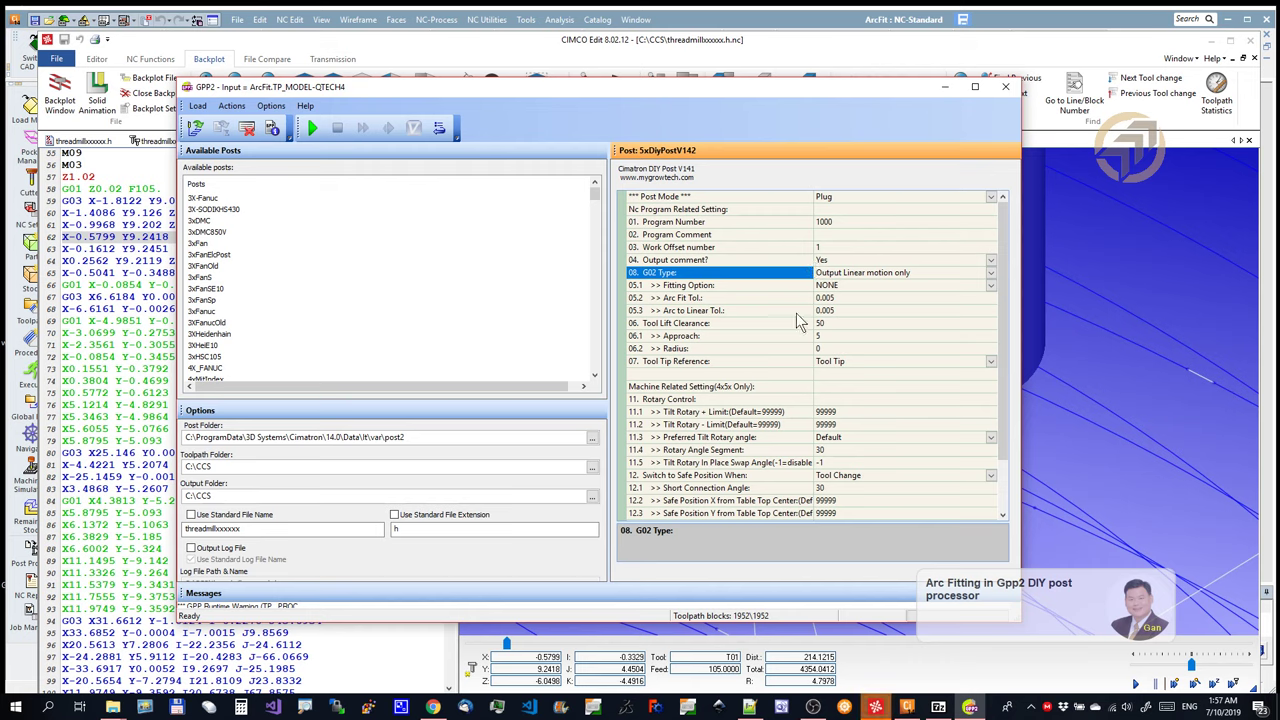
left_click(714, 311)
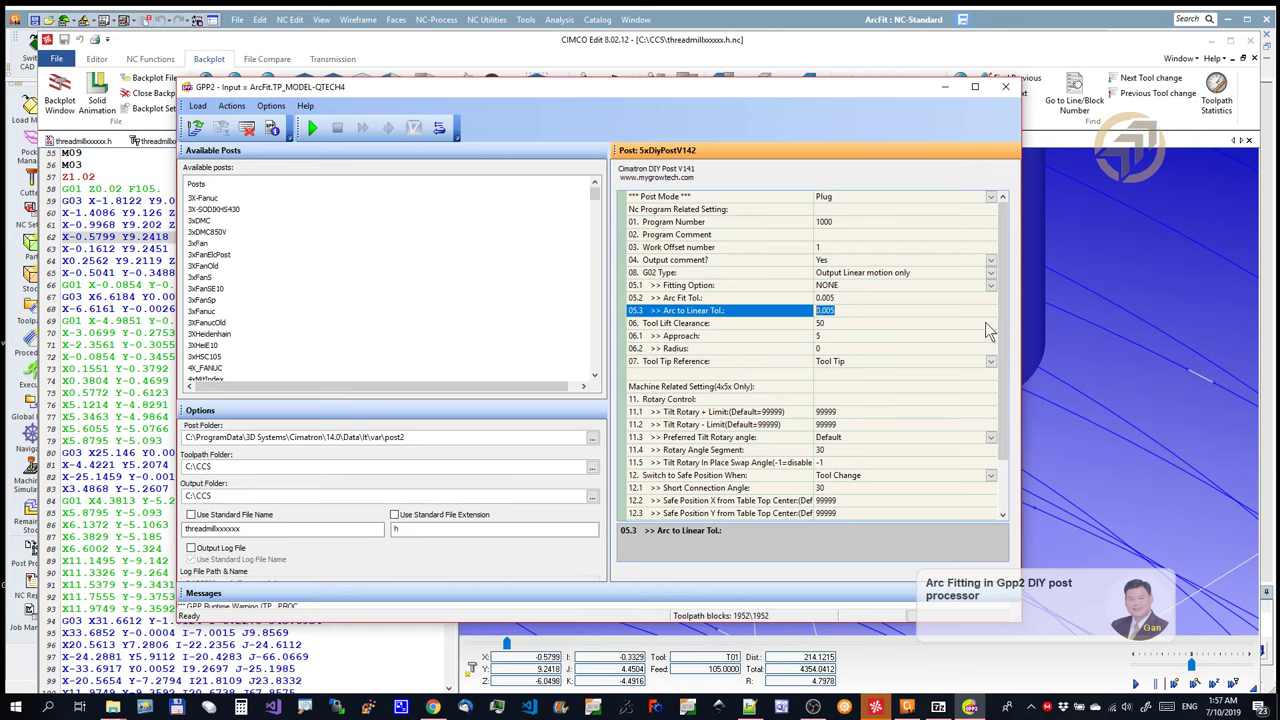
left_click(1200, 363)
Step: Reload the reposted G-code and zoom the backplot to frame the whole pocket toolpath
left_click(686, 411)
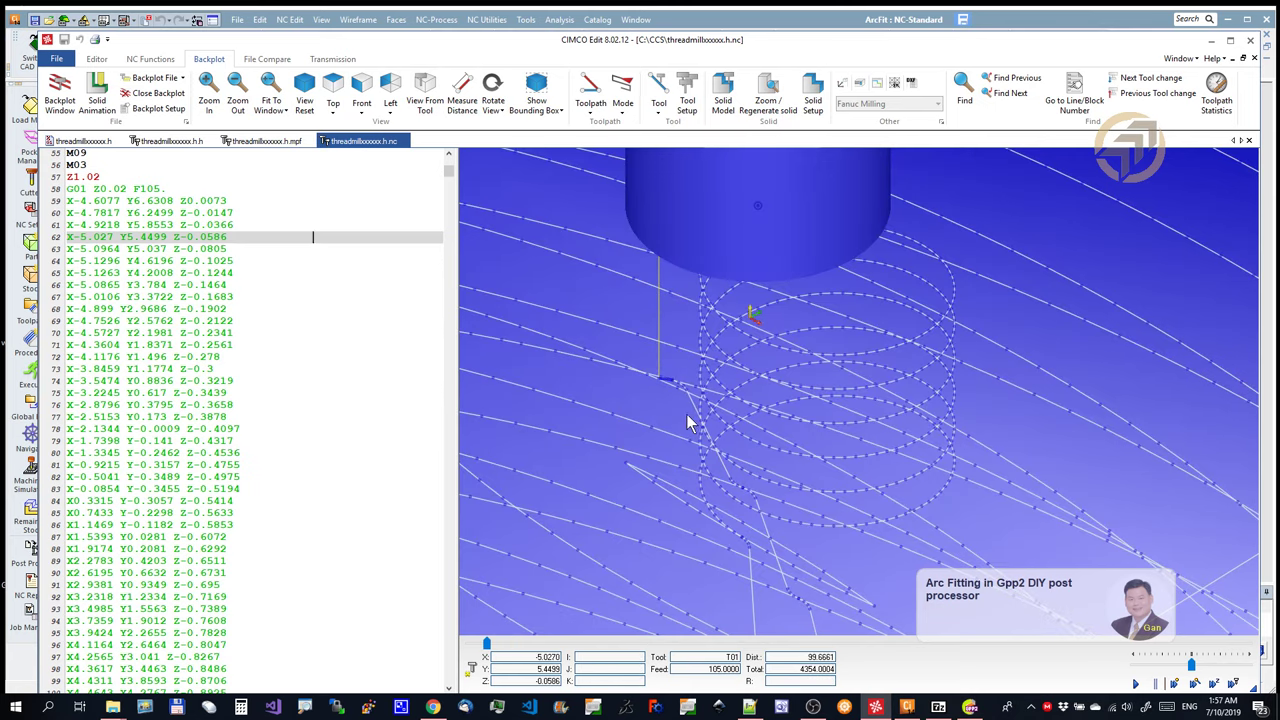
scroll(630, 457, "down", 6)
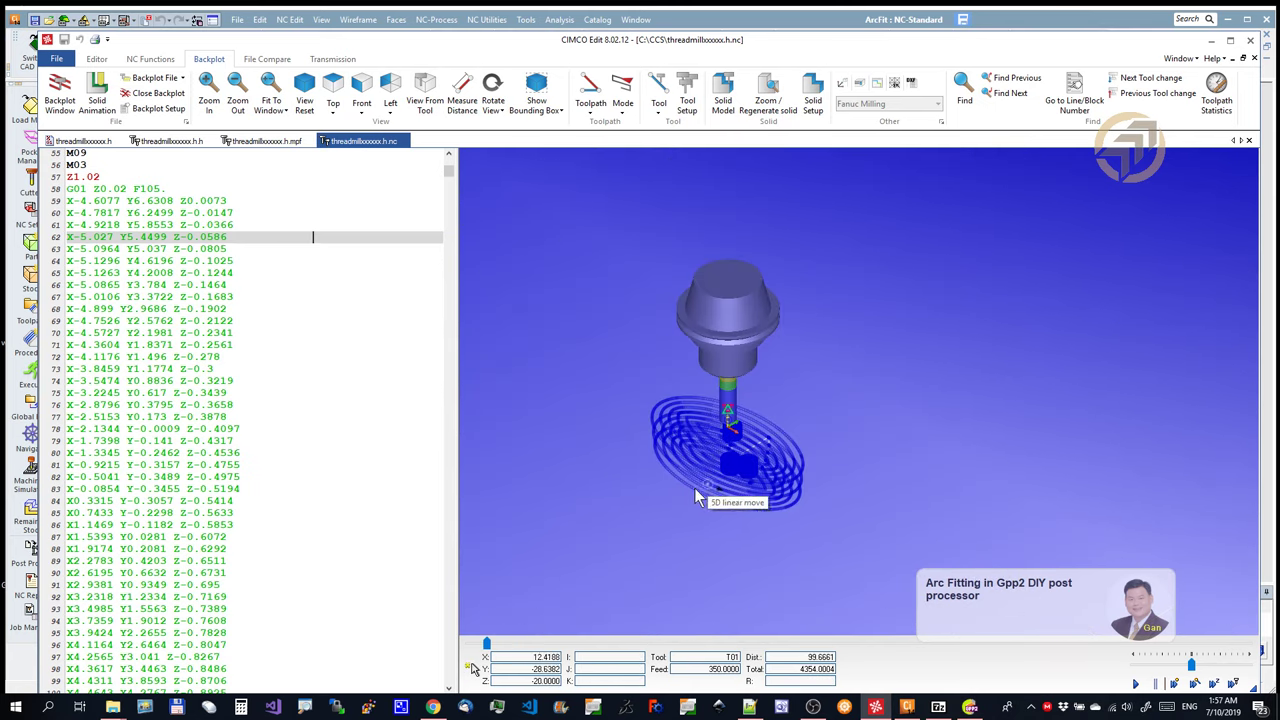
scroll(683, 478, "up", 3)
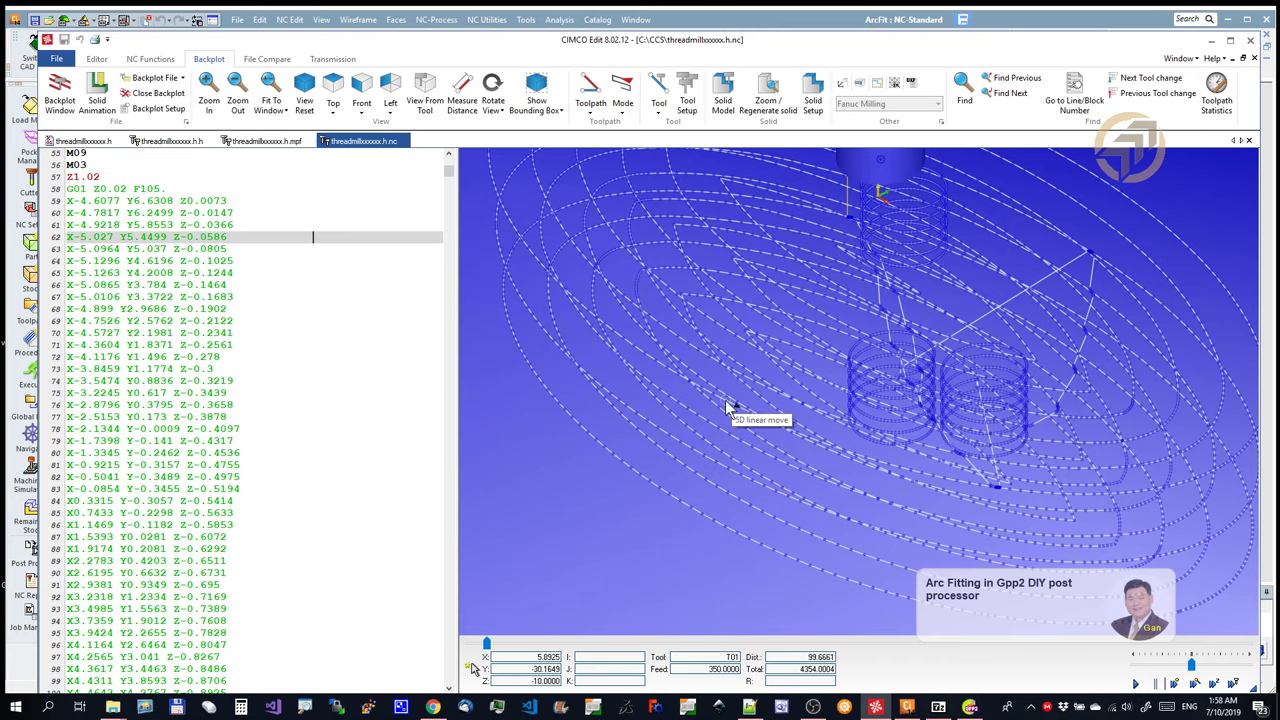
scroll(765, 425, "down", 3)
scroll(829, 429, "up", 4)
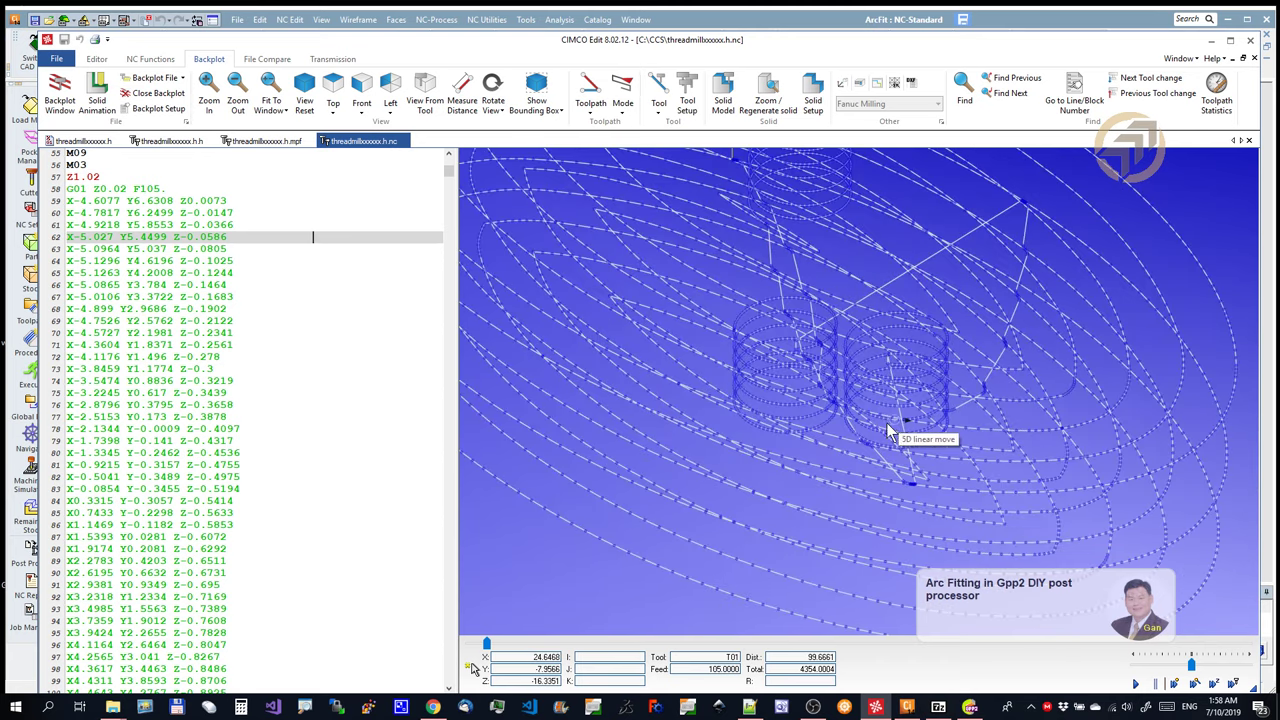
scroll(840, 425, "down", 2)
scroll(815, 398, "down", 2)
scroll(795, 372, "up", 2)
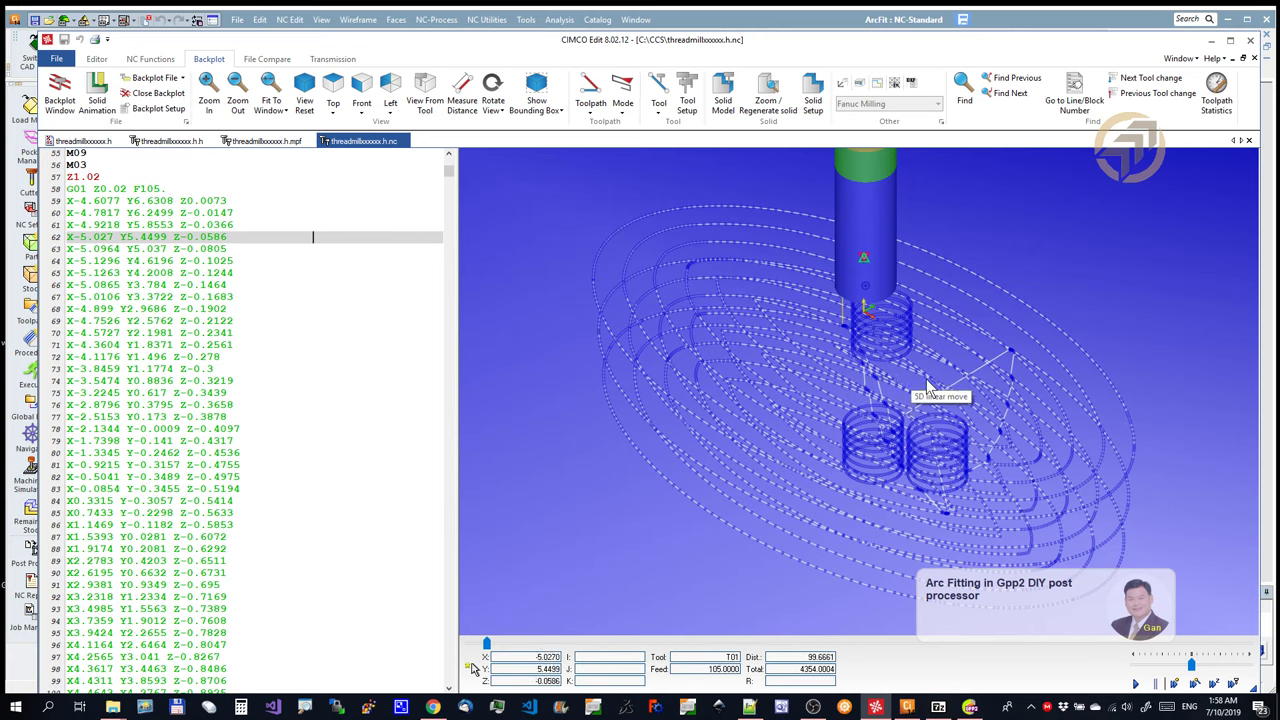
Step: Orbit the backplot into an oblique view showing the three helical entry paths
left_click_drag(780, 363, 712, 311)
scroll(677, 249, "down", 1)
scroll(679, 252, "up", 5)
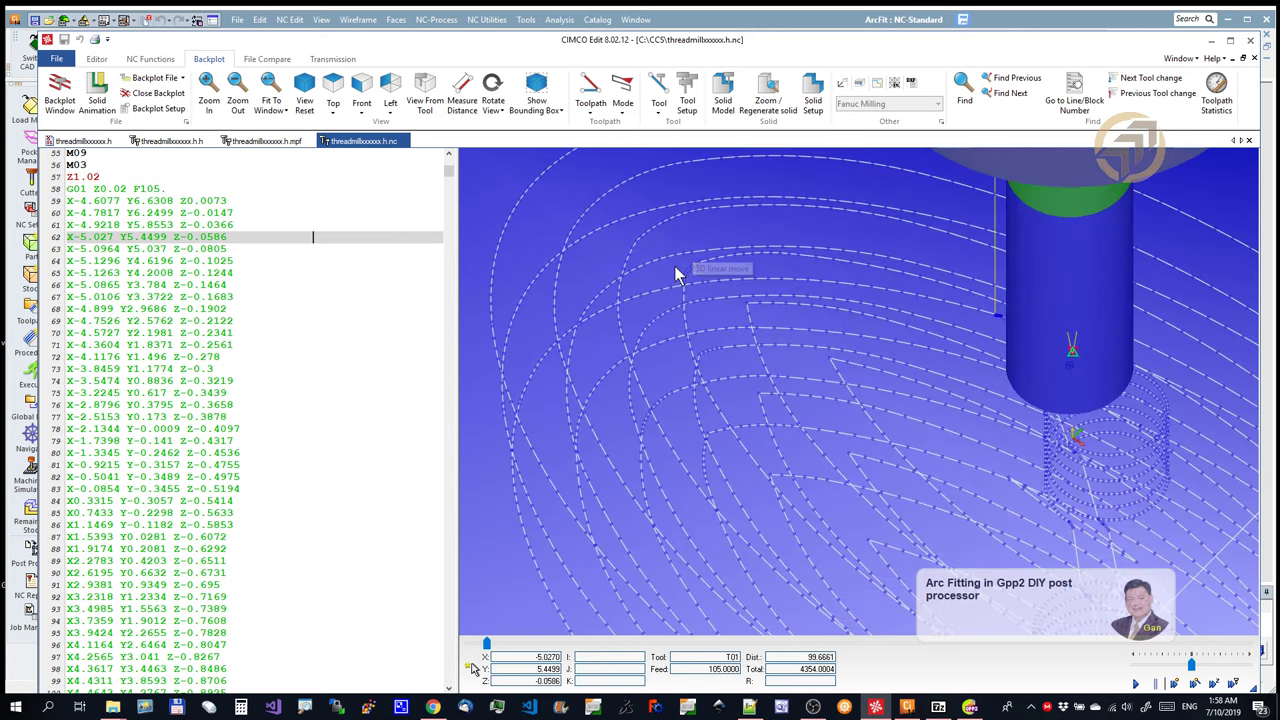
scroll(683, 281, "down", 5)
left_click_drag(749, 300, 900, 448)
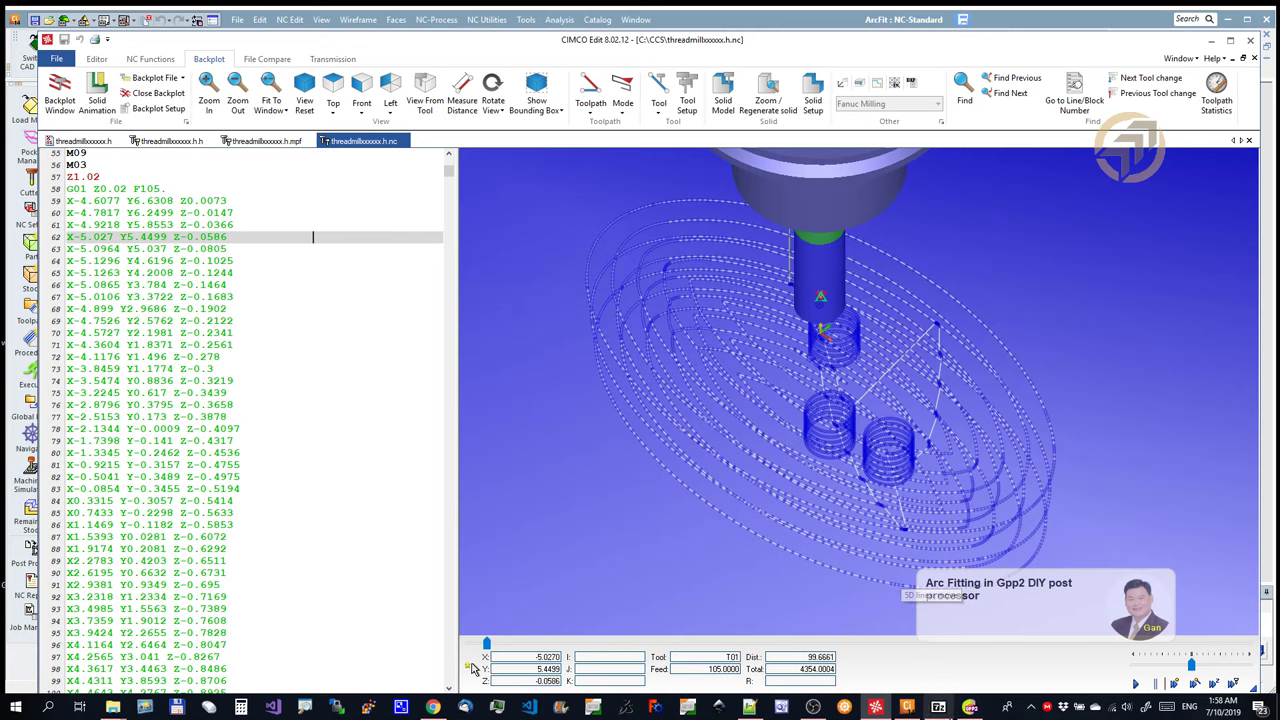
Step: Set GPP2's 08. G02 Type to 'Output IJ only' and close the GPP2 window
left_click(970, 708)
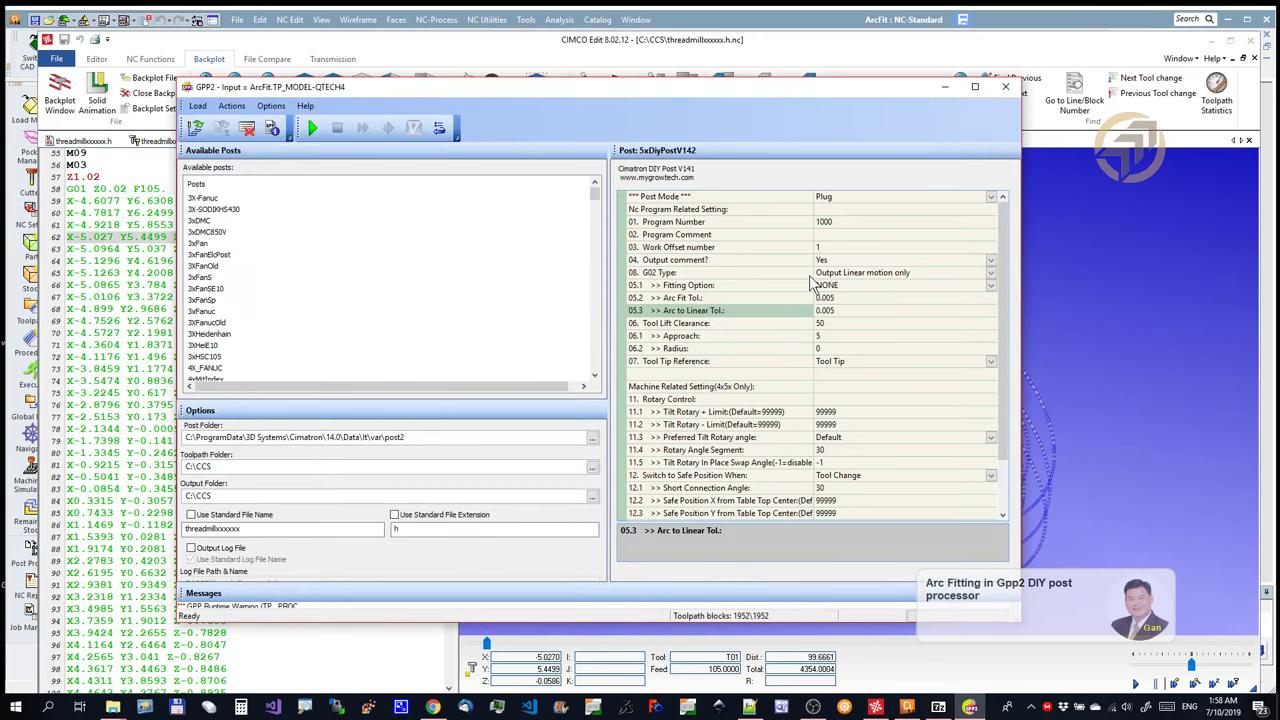
left_click(990, 272)
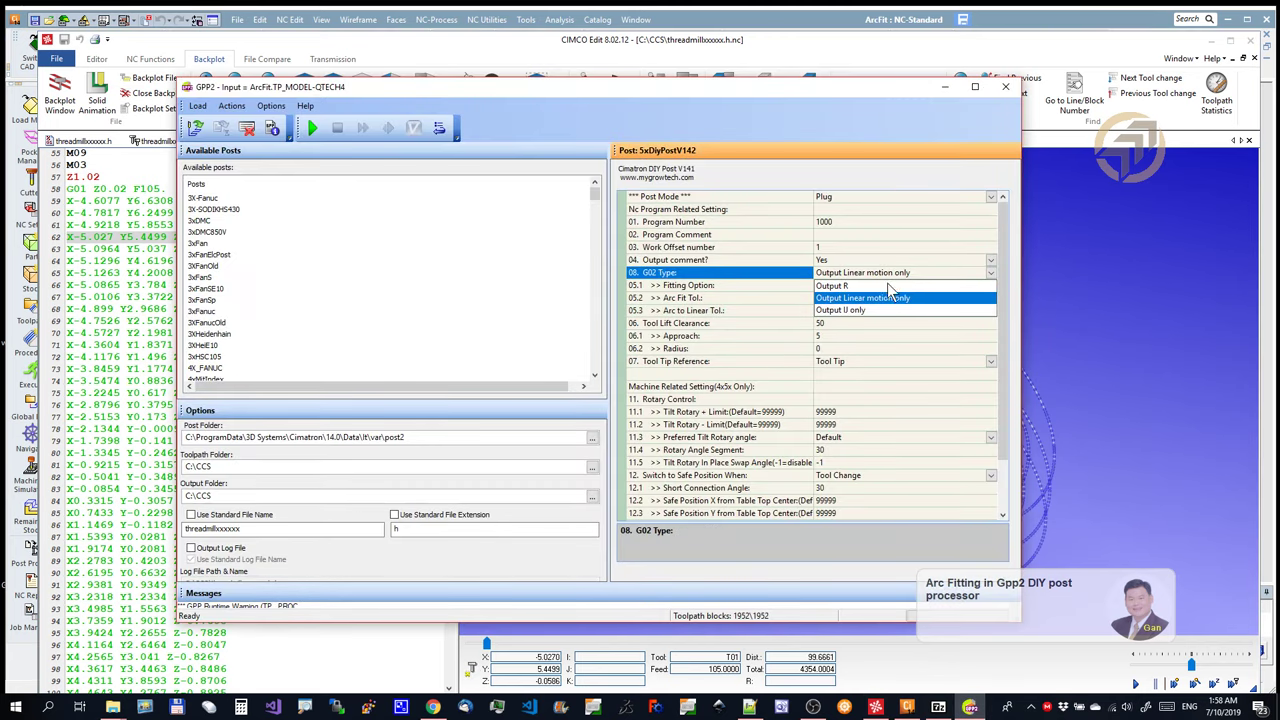
left_click(866, 311)
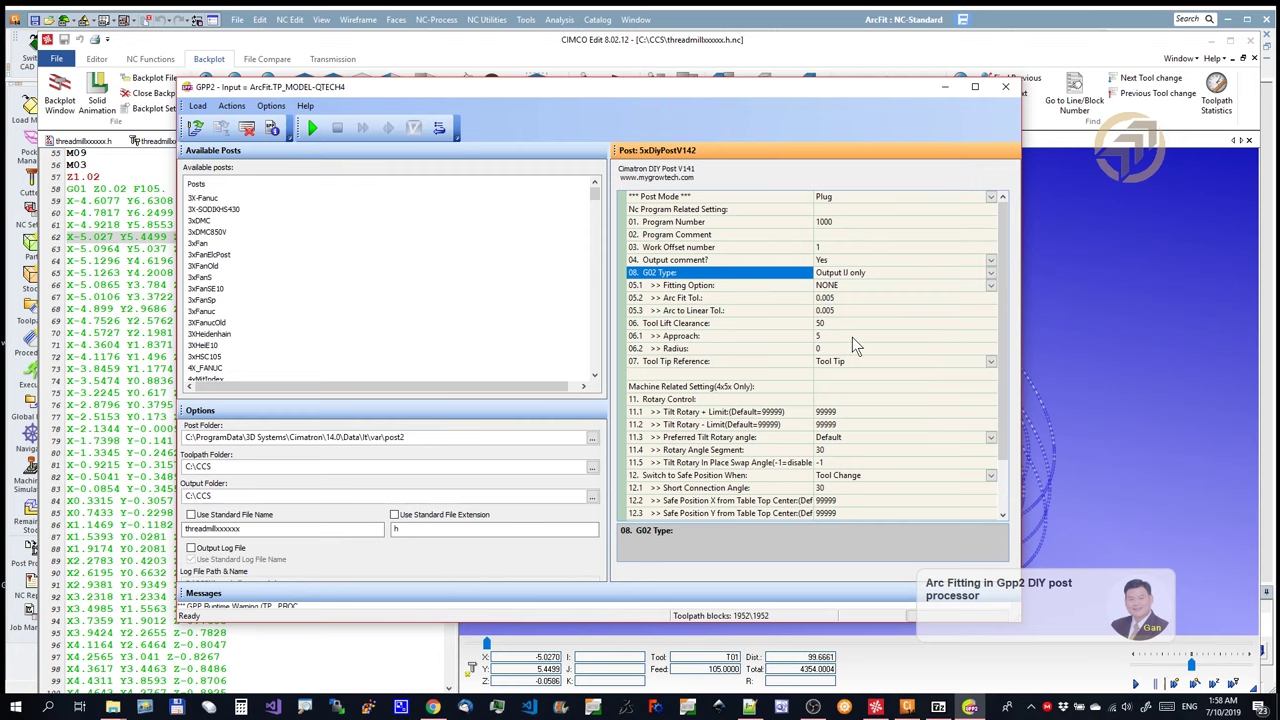
left_click(1005, 86)
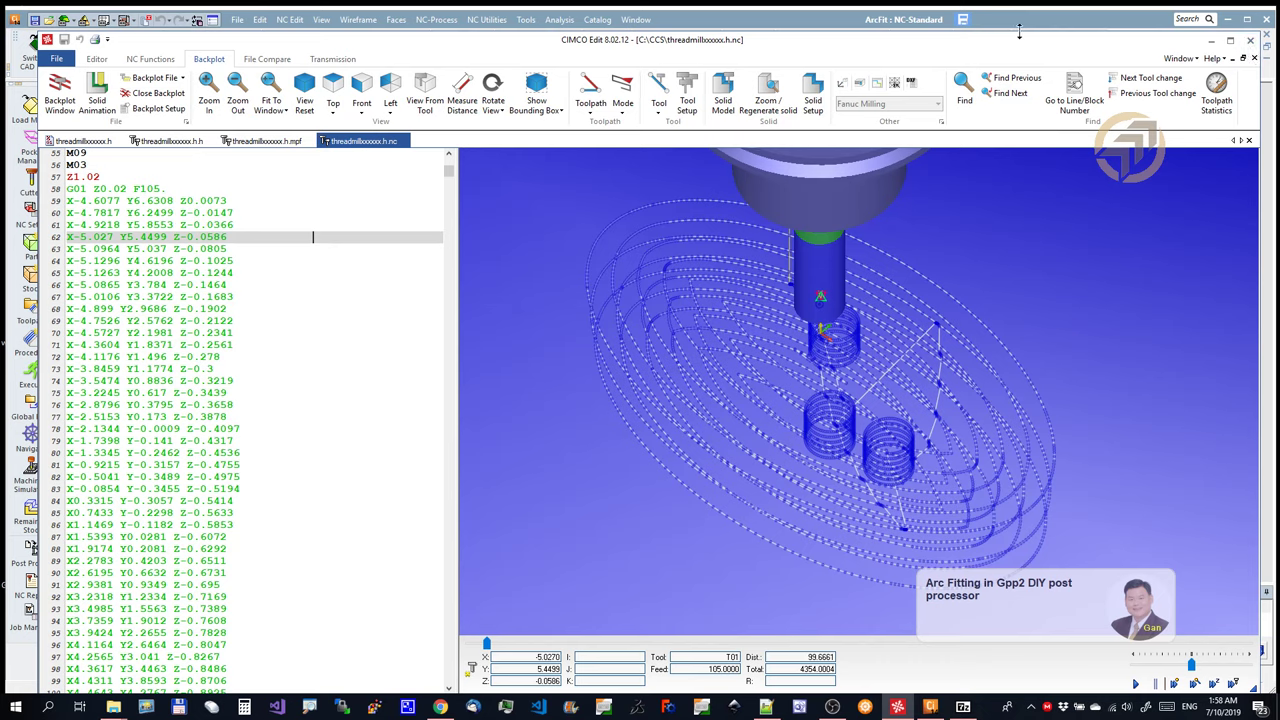
Step: Back in Cimatron, display R-Spiral_4's toolpath instead of F-All_5 and open the Navigator on it
left_click(930, 707)
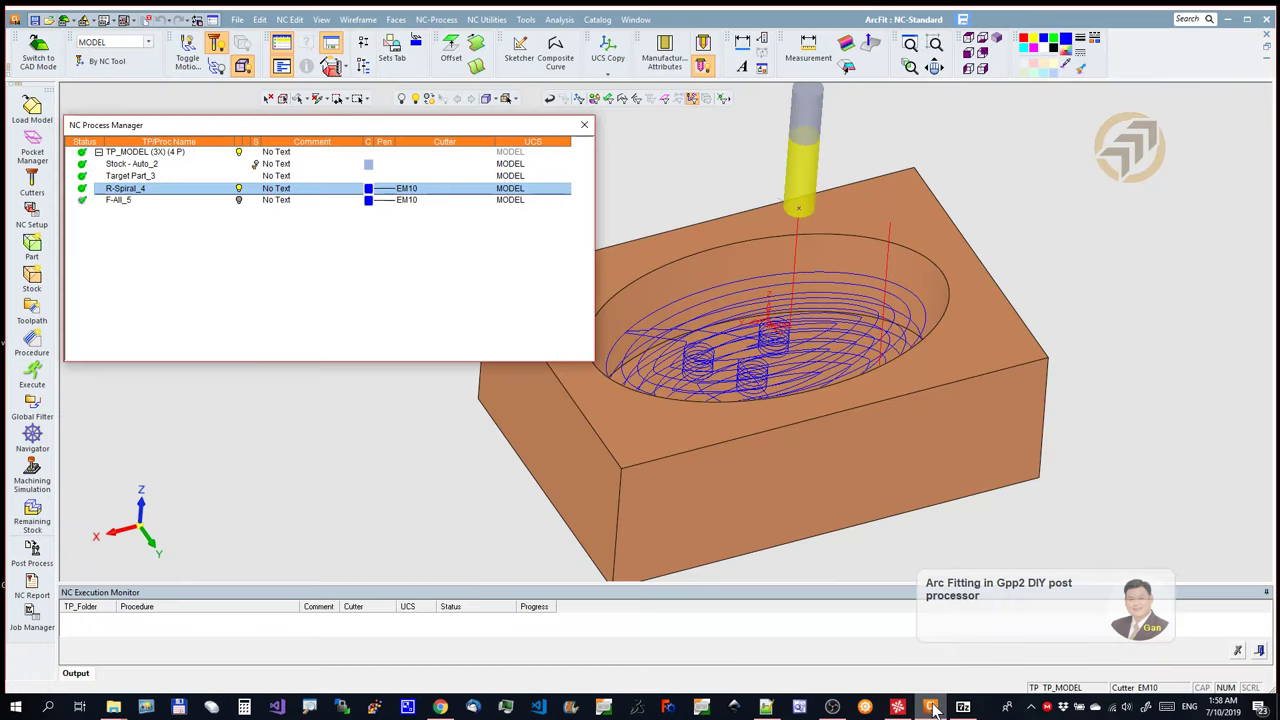
left_click(240, 203)
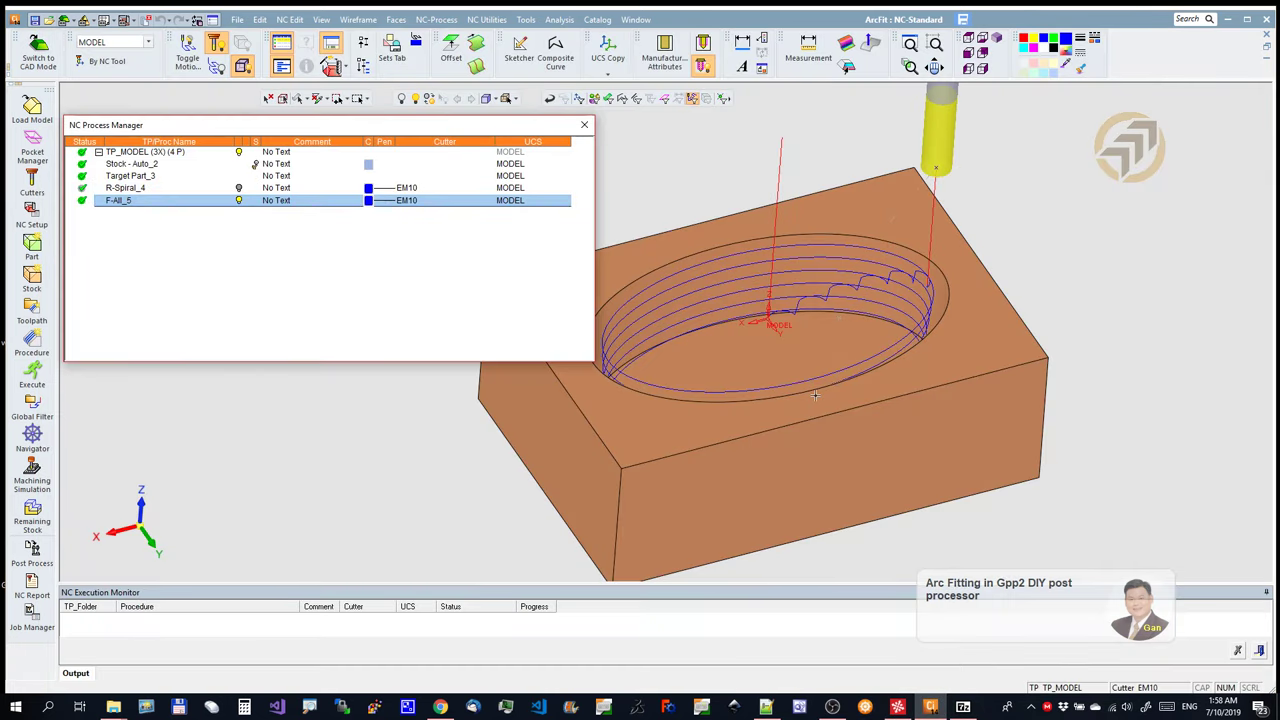
scroll(815, 396, "up", 2)
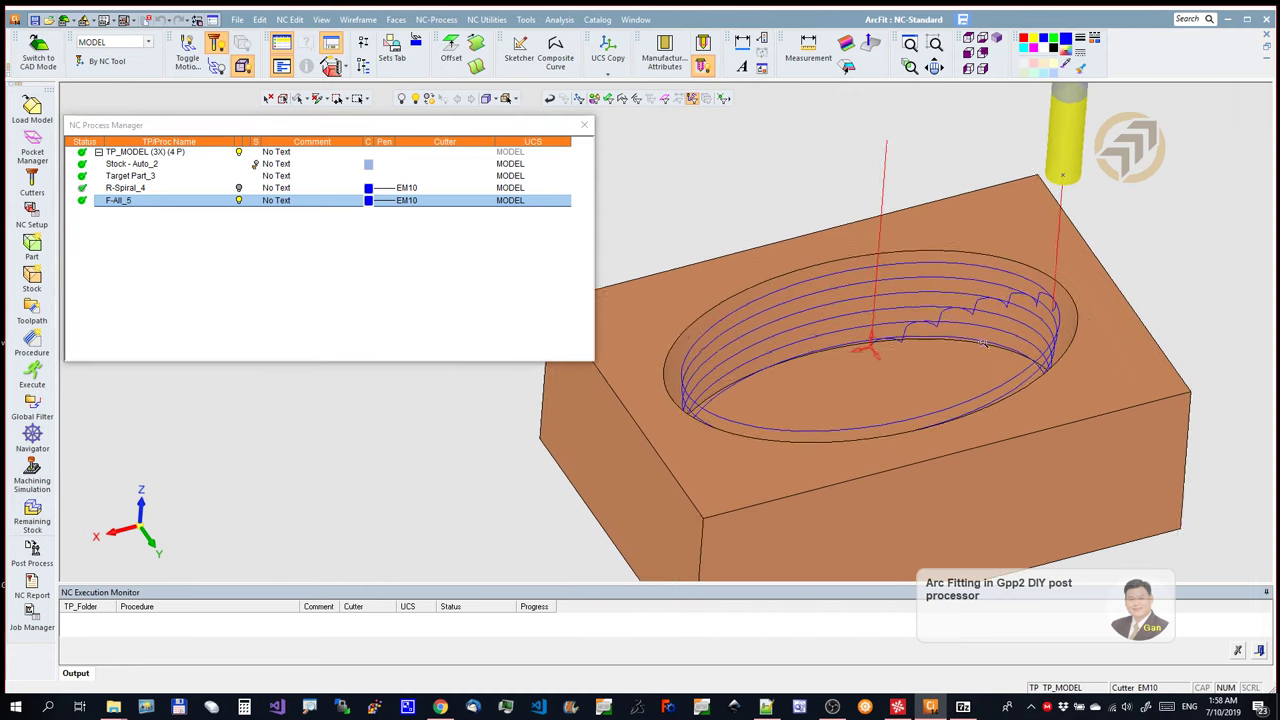
scroll(982, 343, "up", 3)
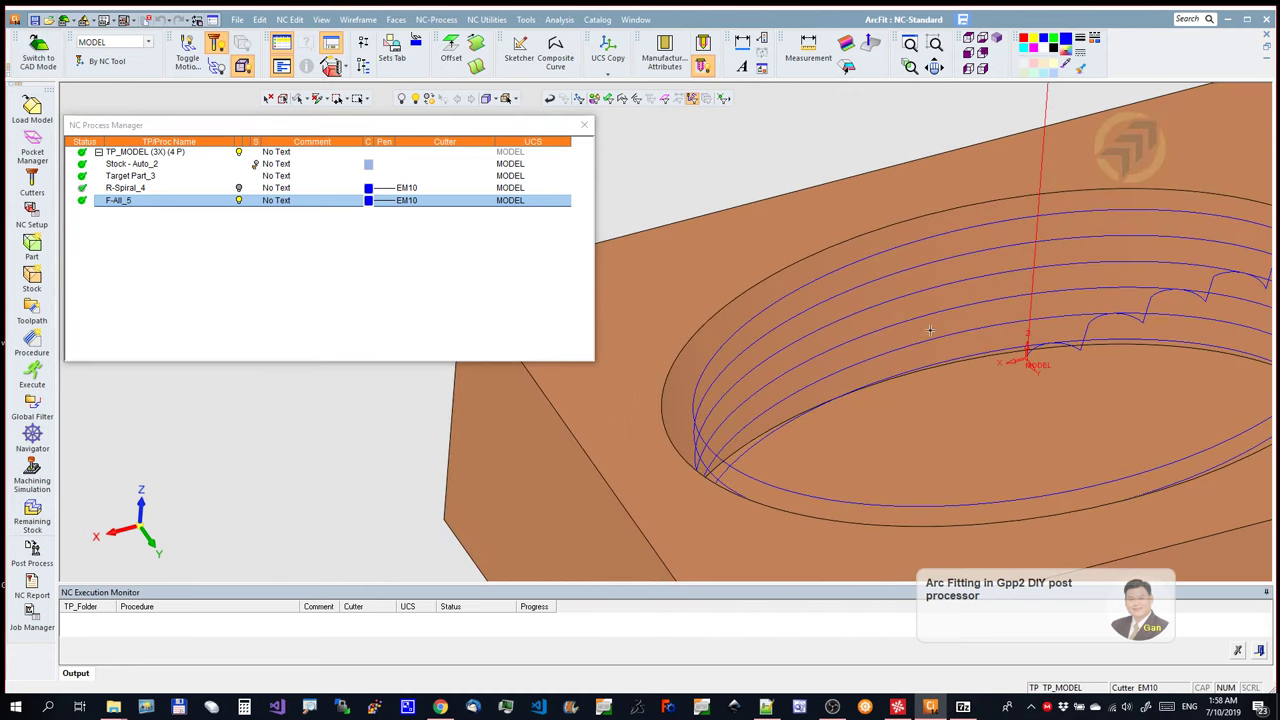
left_click(239, 189)
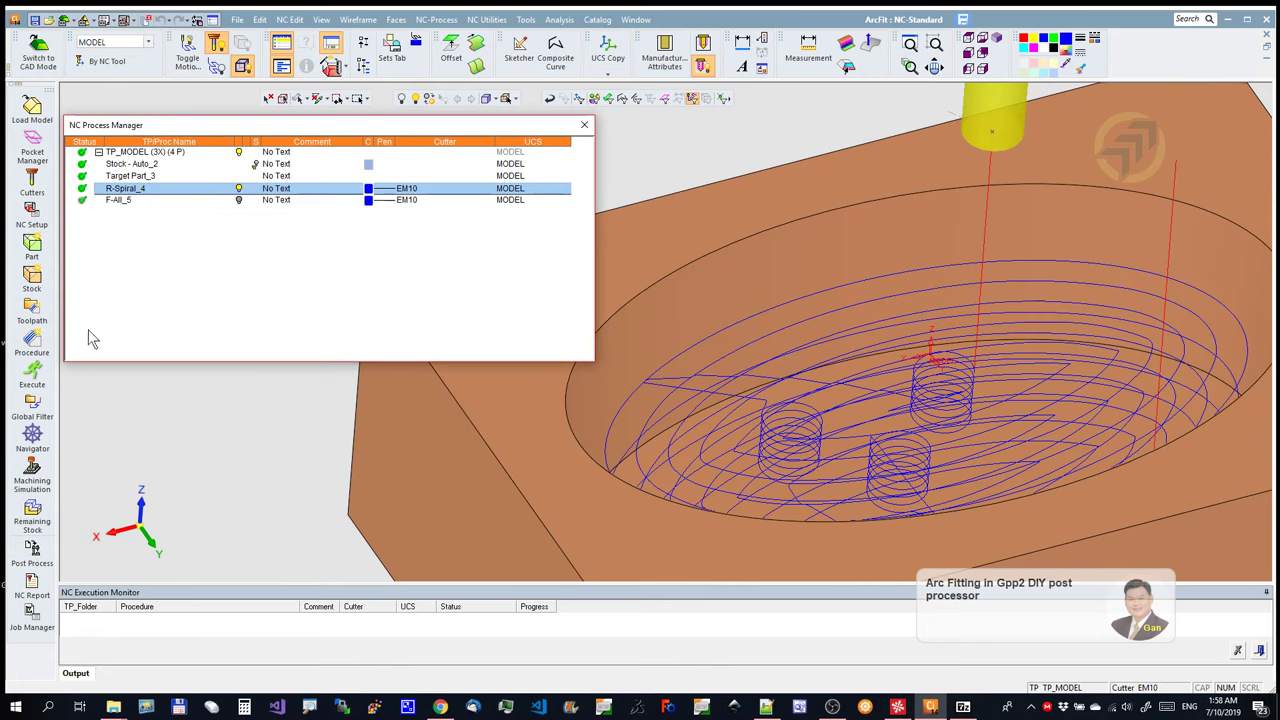
left_click(32, 437)
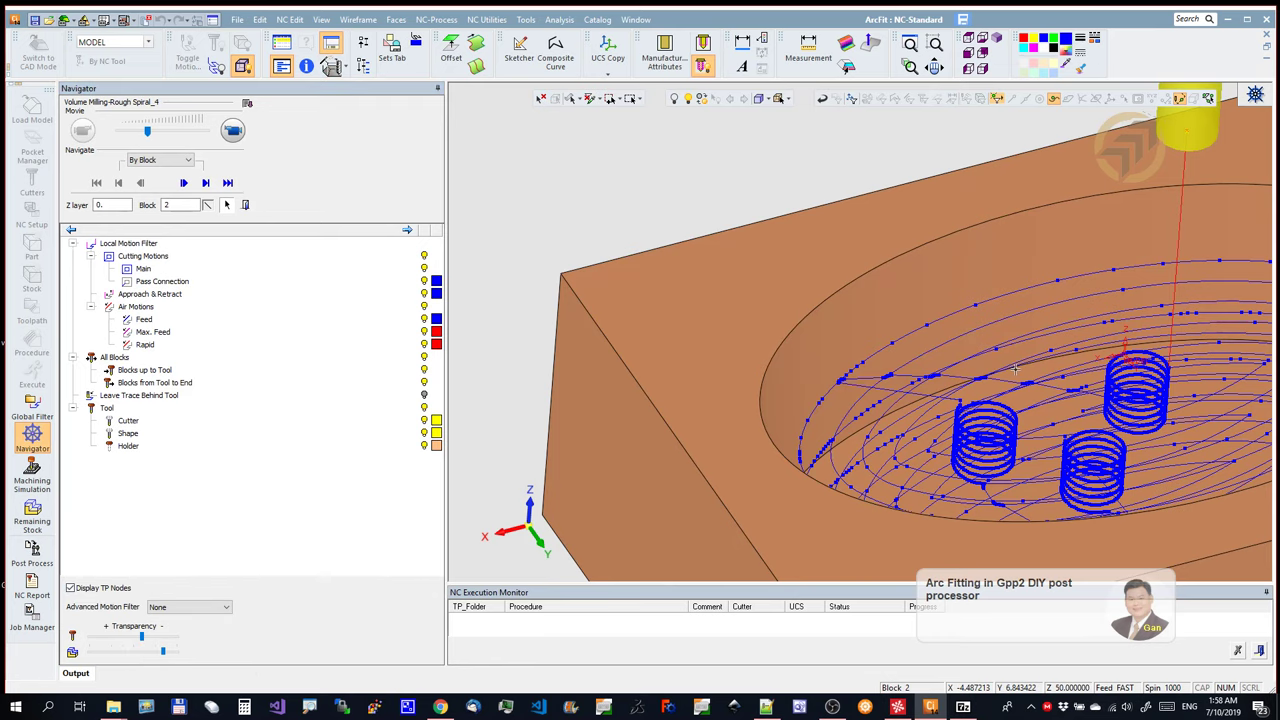
Step: Jump the Navigator cutter along the spiral to block 717 on Z layer -10
middle_click_drag(700, 330, 848, 318)
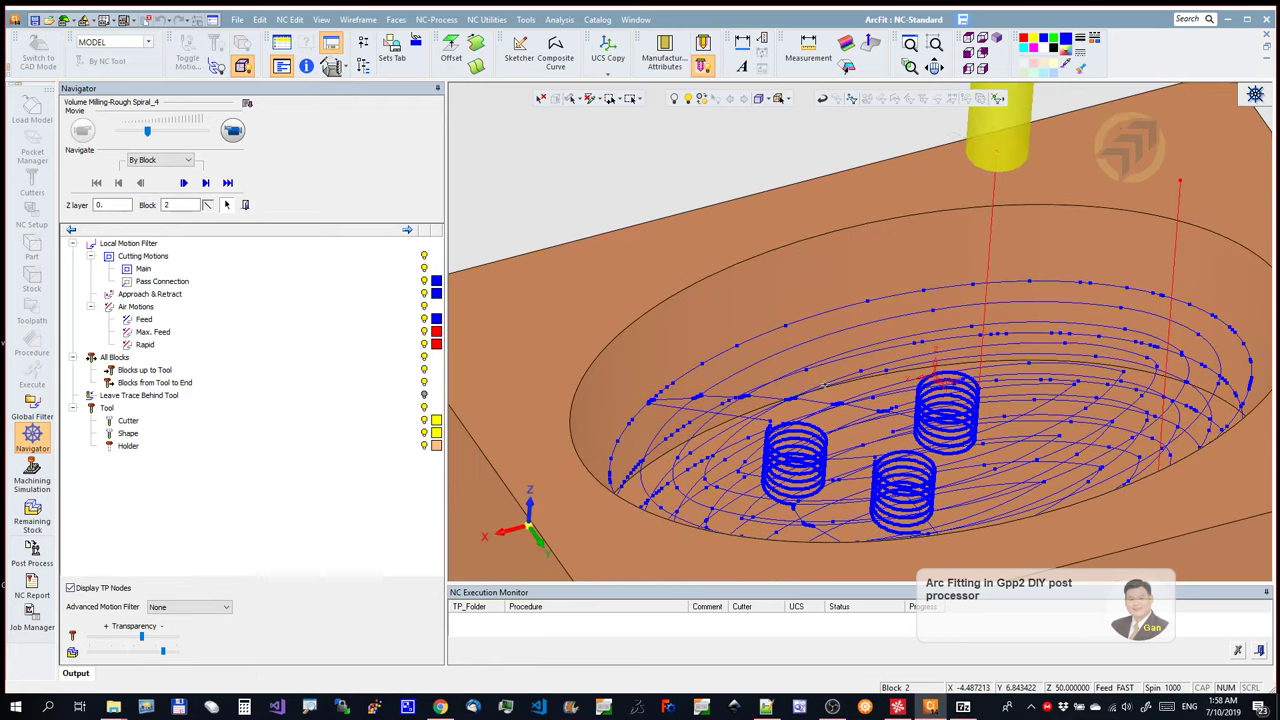
left_click(868, 305)
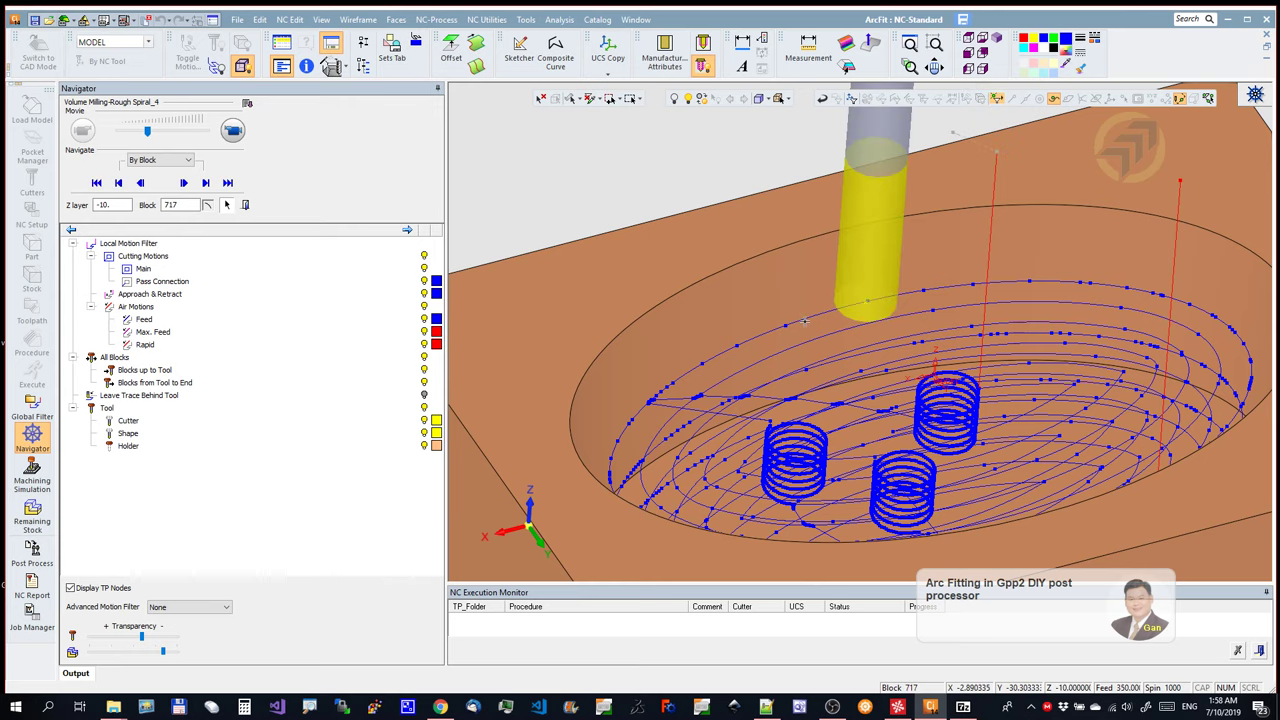
middle_click_drag(894, 372, 872, 356)
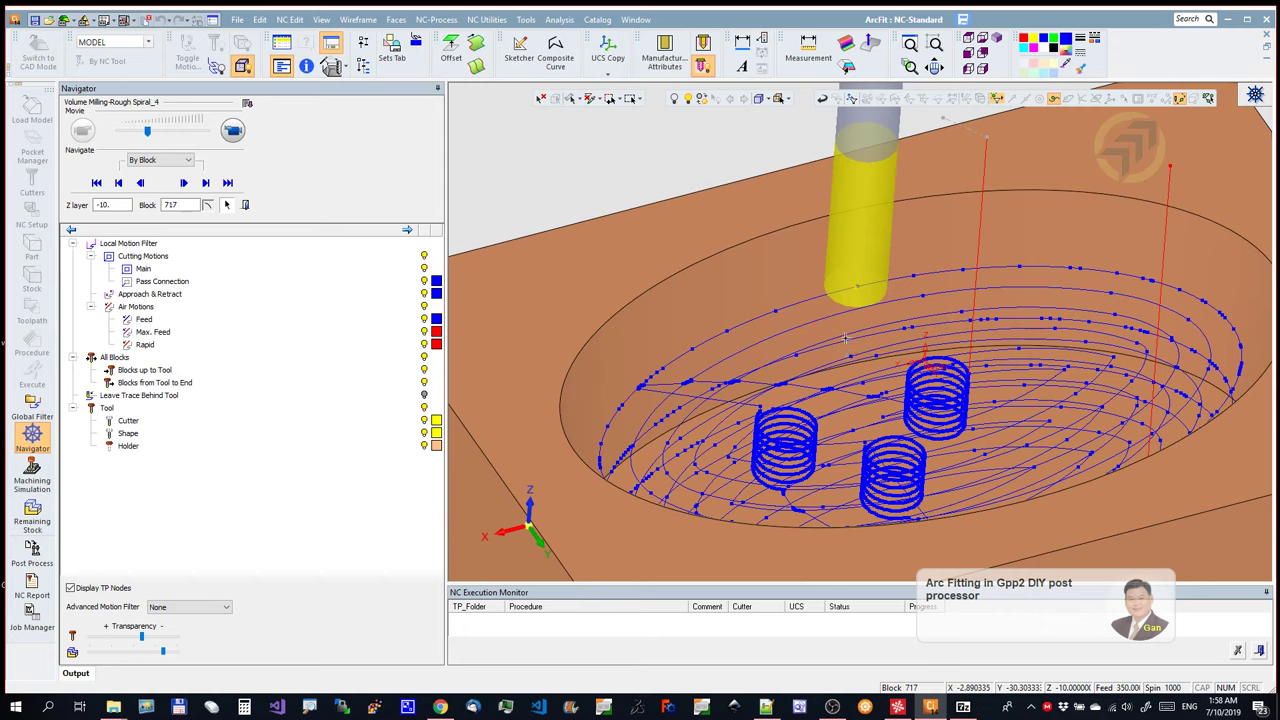
left_click(778, 314)
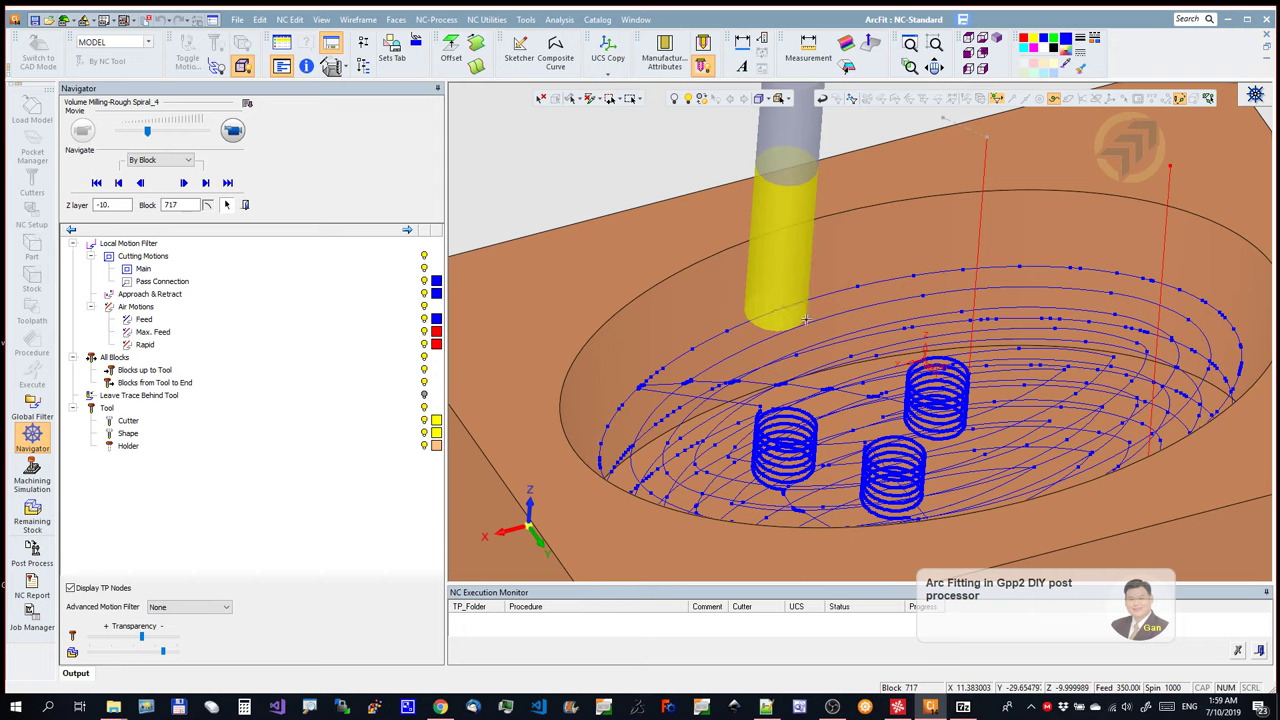
Step: Read the current block's arc radius, 93.3801, in the Information Bar, then close it
left_click(322, 20)
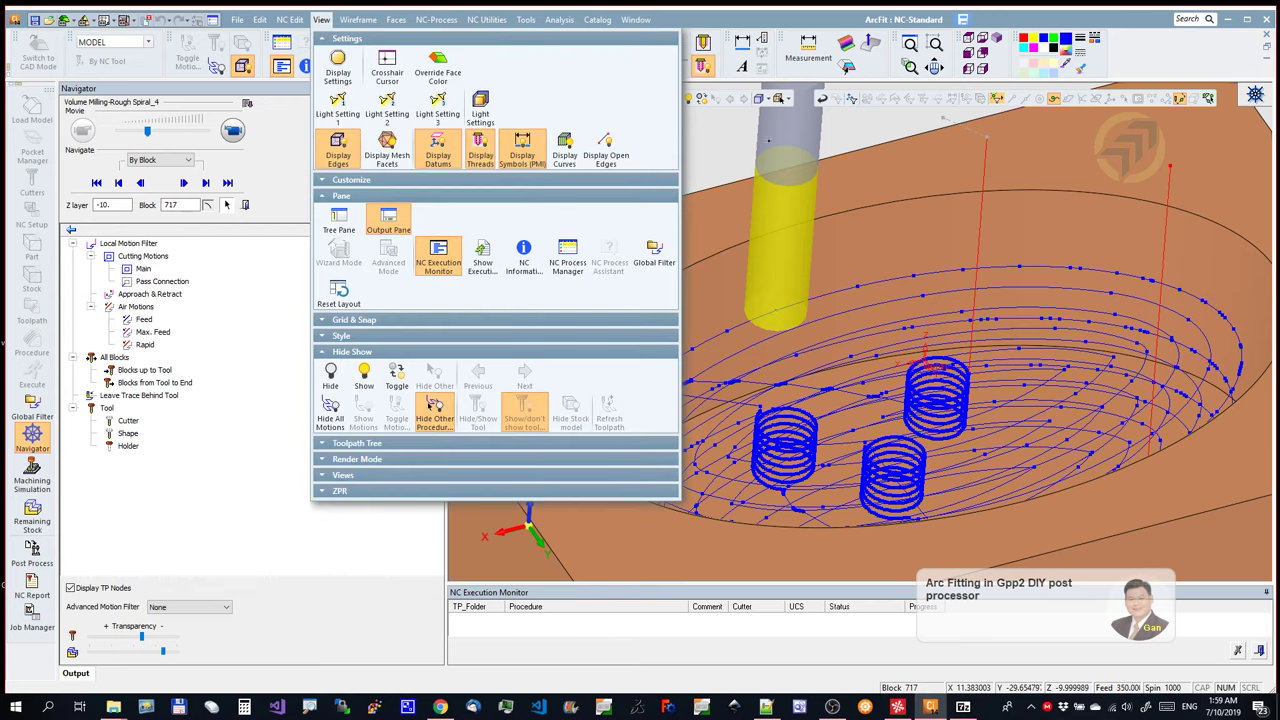
left_click(717, 153)
left_click(306, 66)
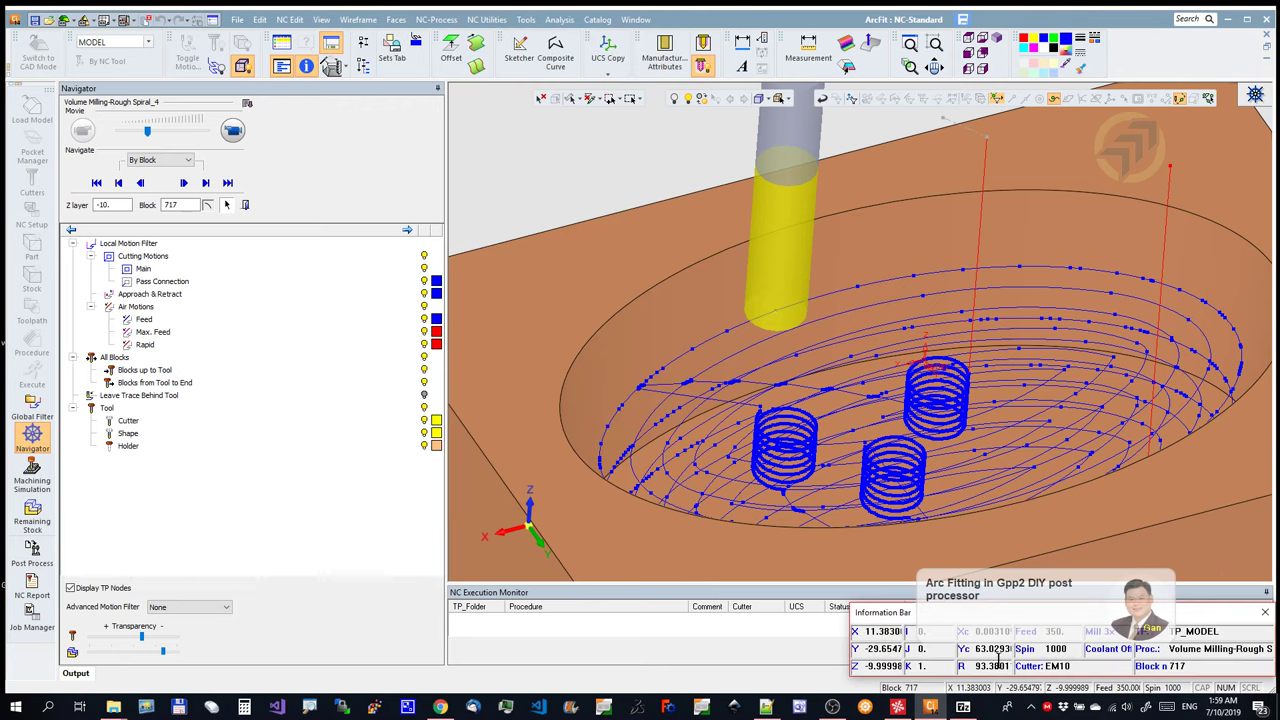
left_click_drag(884, 616, 315, 145)
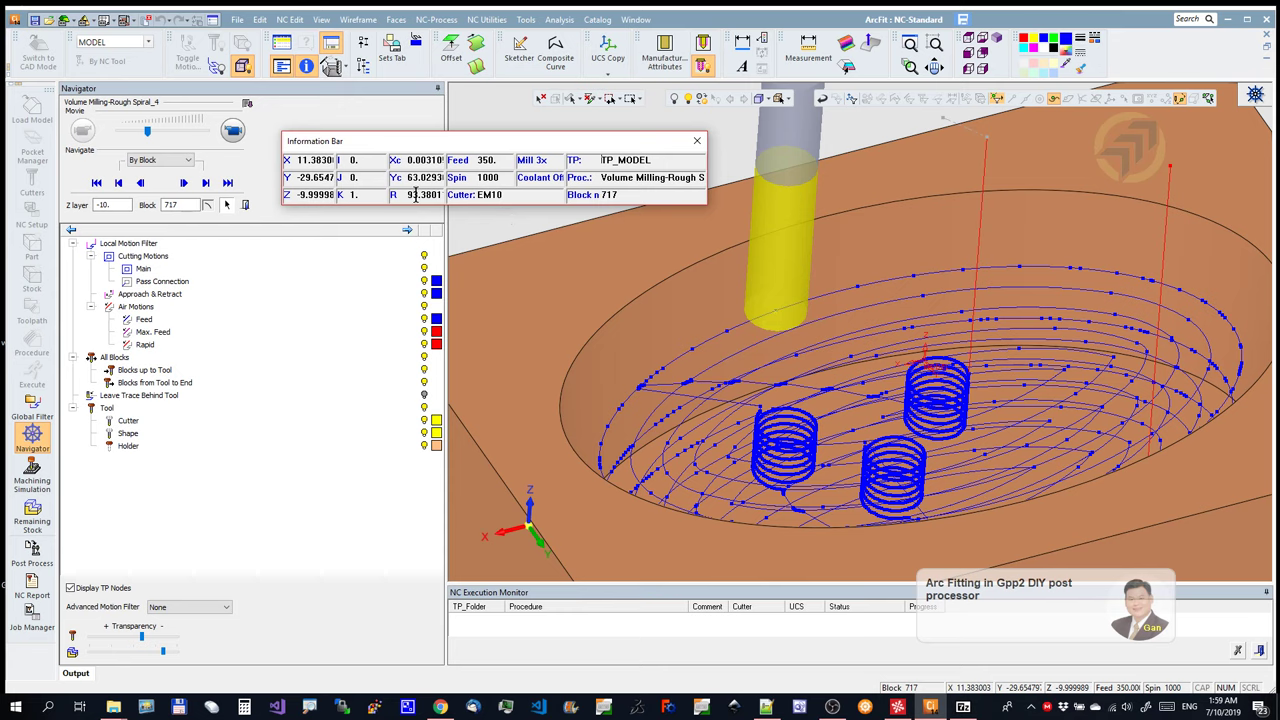
left_click_drag(407, 194, 444, 195)
left_click(698, 142)
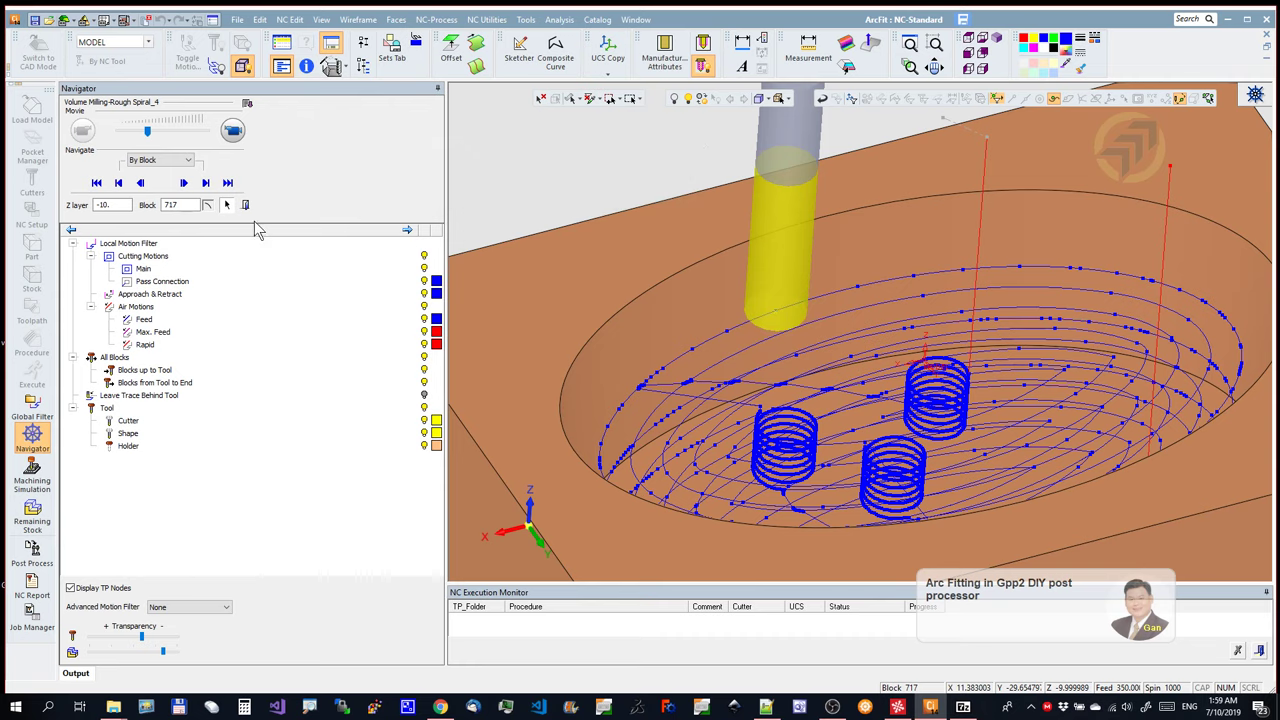
Step: Close the Navigator, hide R-Spiral_4 and display only the F-All_5 toolpath
left_click(245, 205)
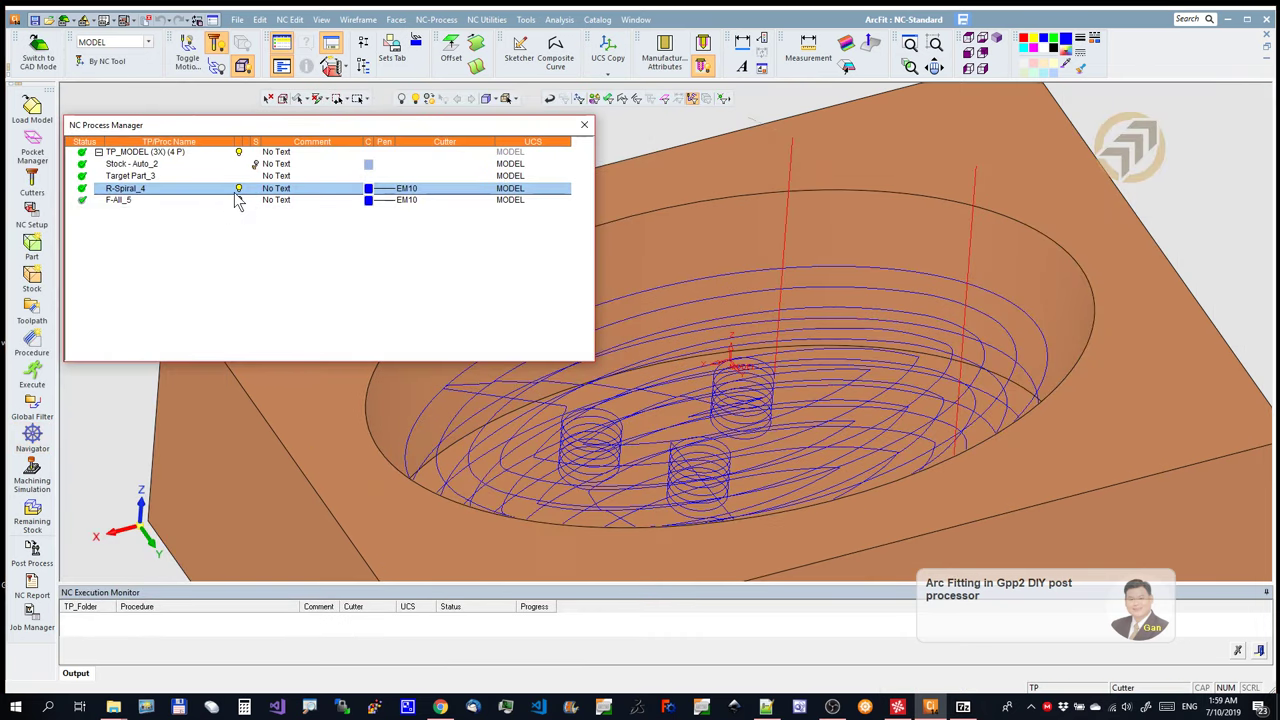
left_click(238, 188)
left_click(168, 202)
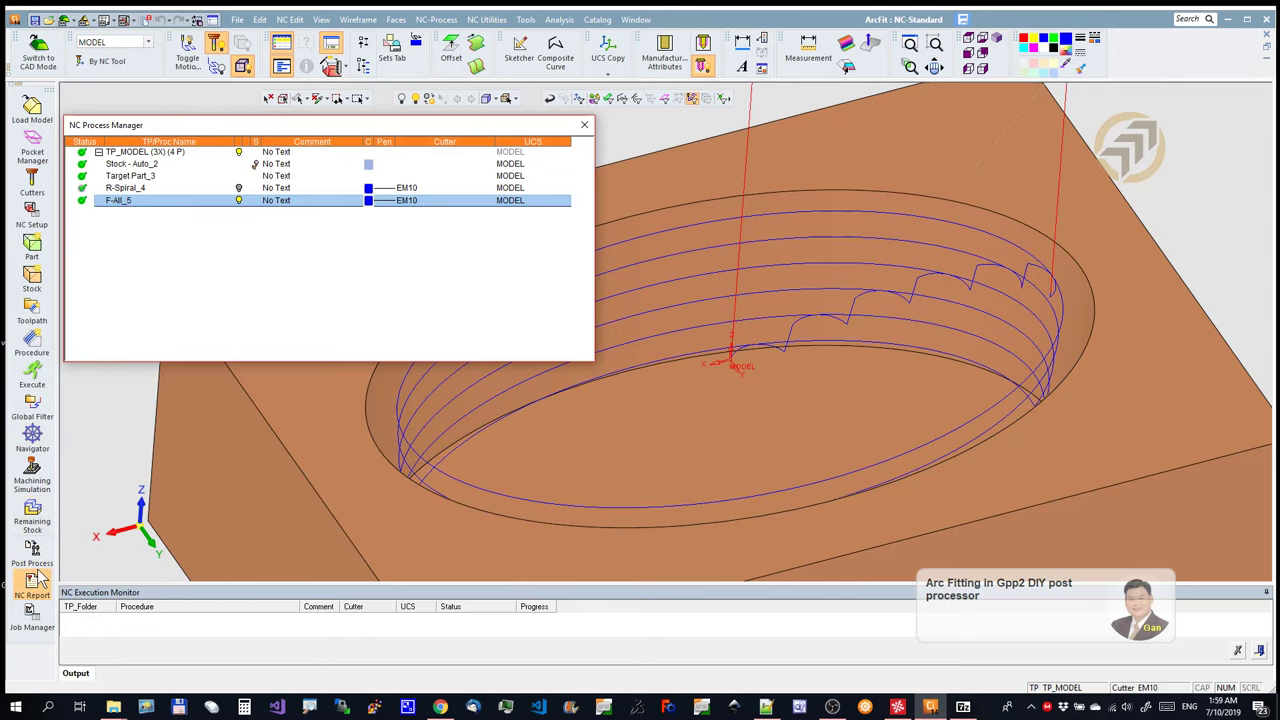
Step: Open the Navigator on F-All_5 with TP nodes displayed and the cutter on the finishing pass
left_click(32, 436)
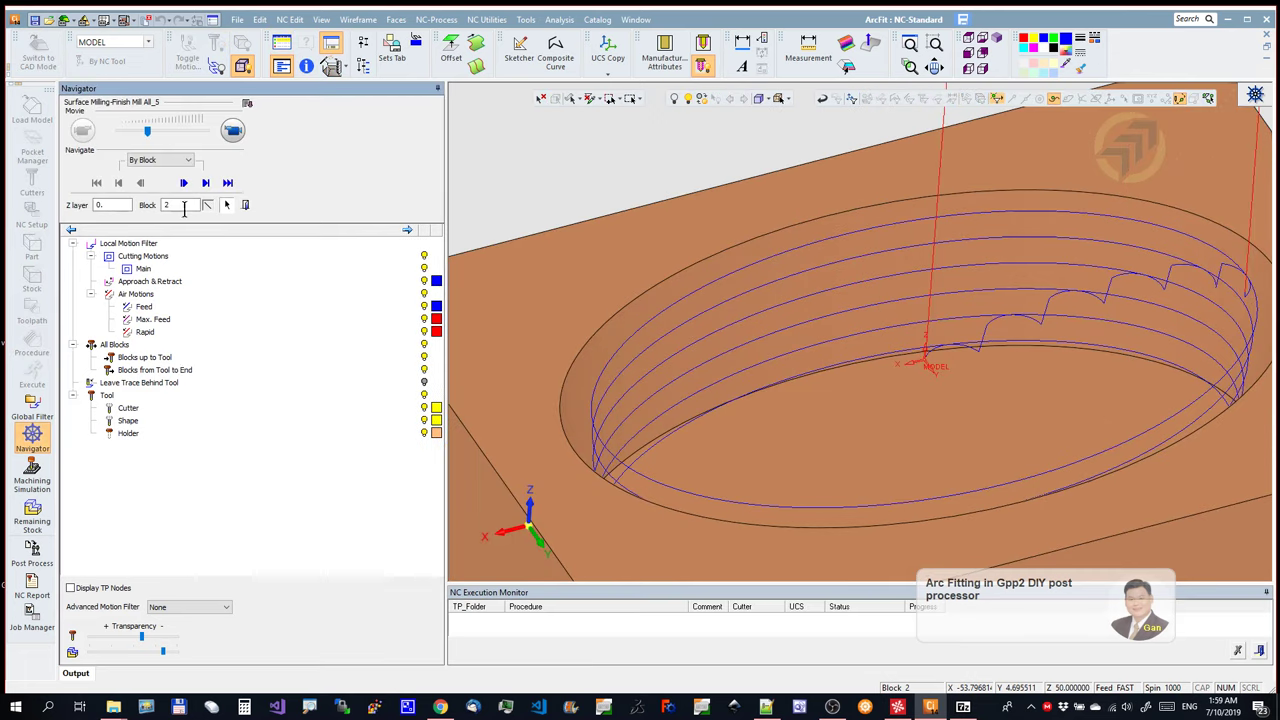
left_click(99, 590)
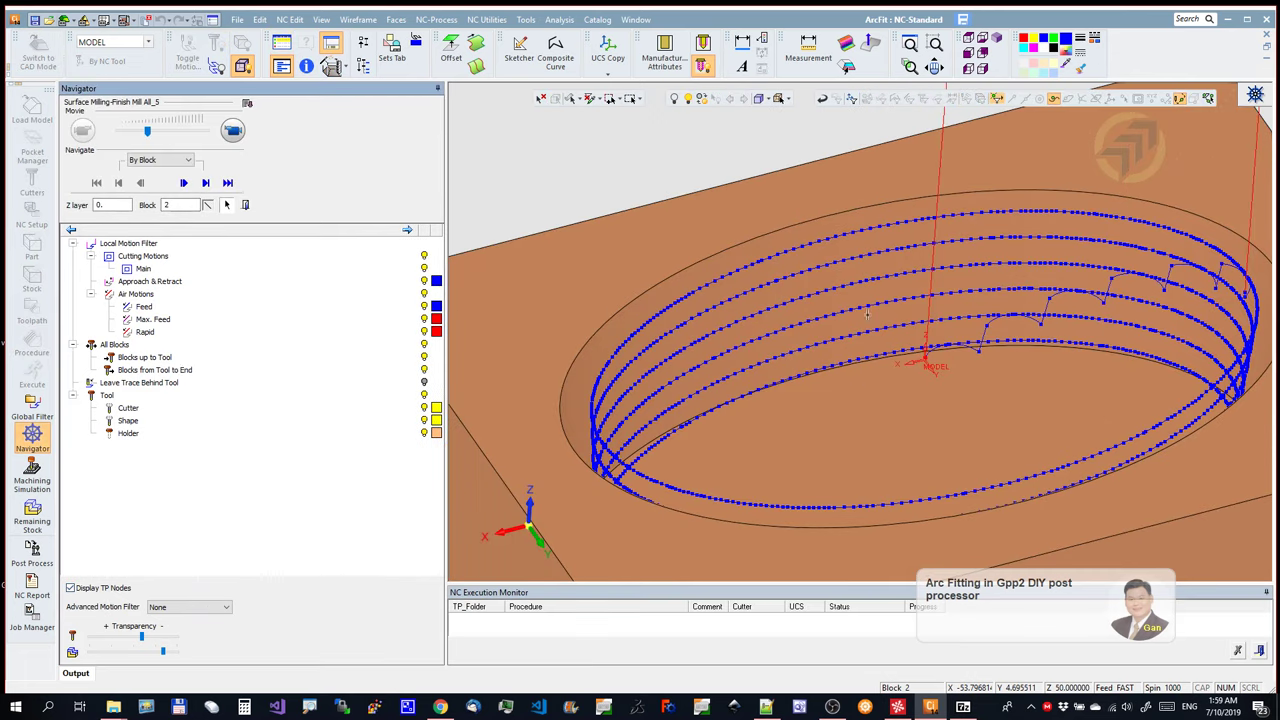
left_click(789, 256)
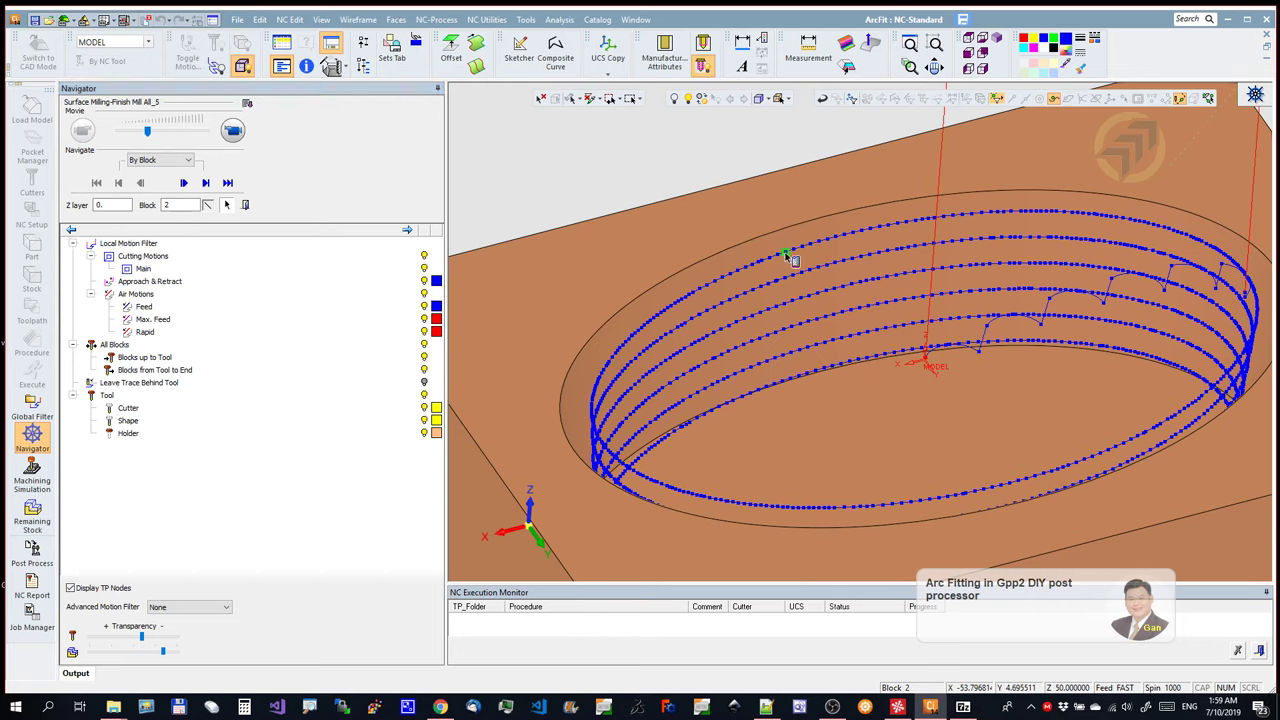
Step: Check block 108's arc radius in the Information Bar, finding it empty, then close it
left_click(306, 66)
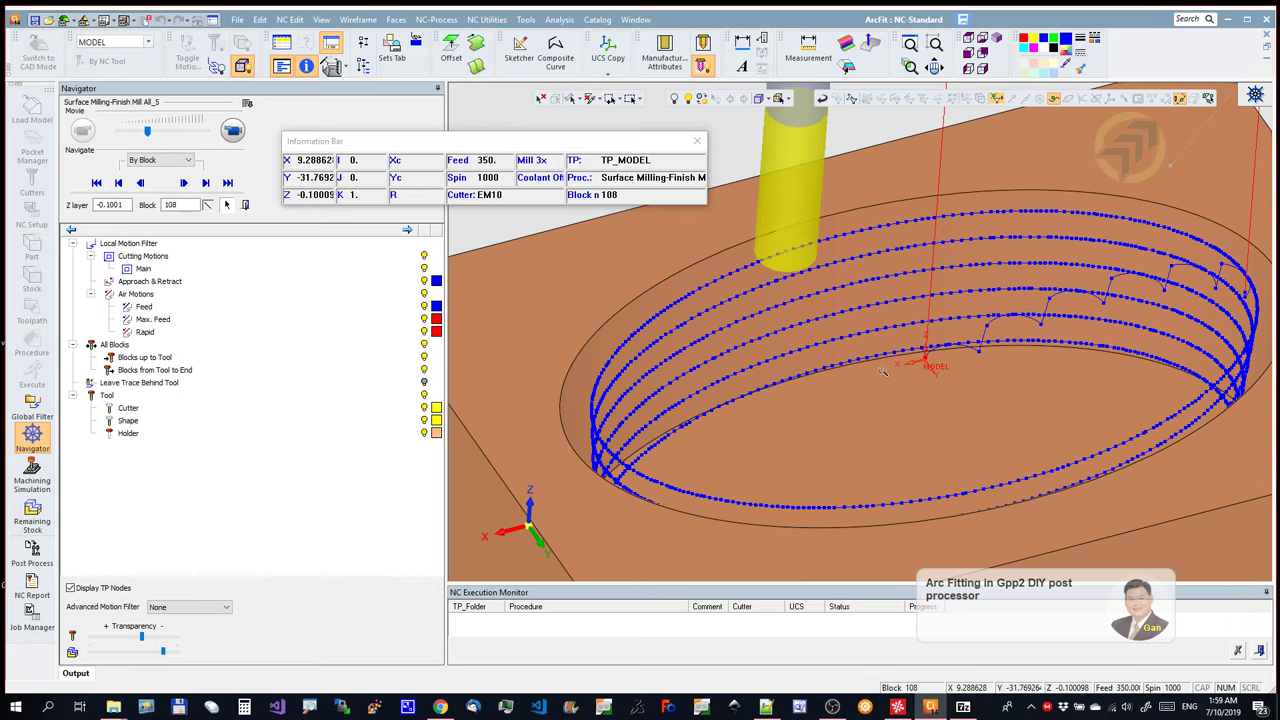
scroll(755, 276, "up", 4)
scroll(755, 276, "up", 3)
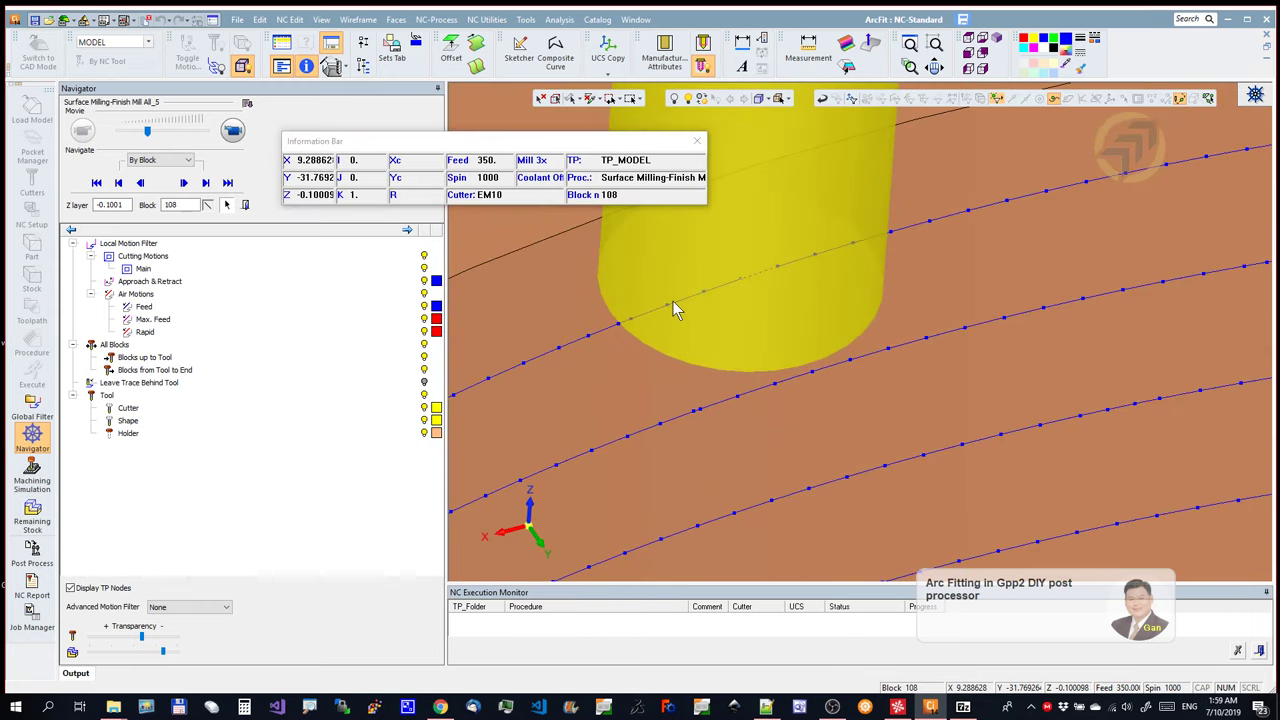
left_click(395, 195)
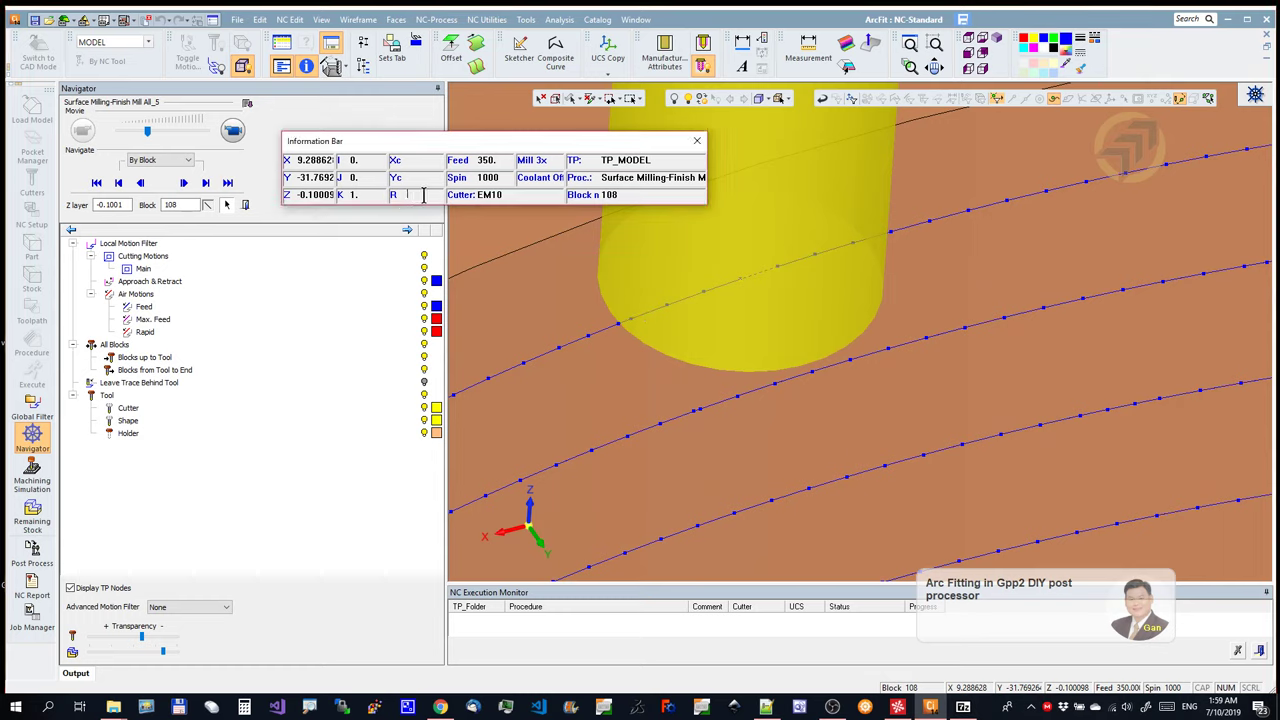
left_click(697, 140)
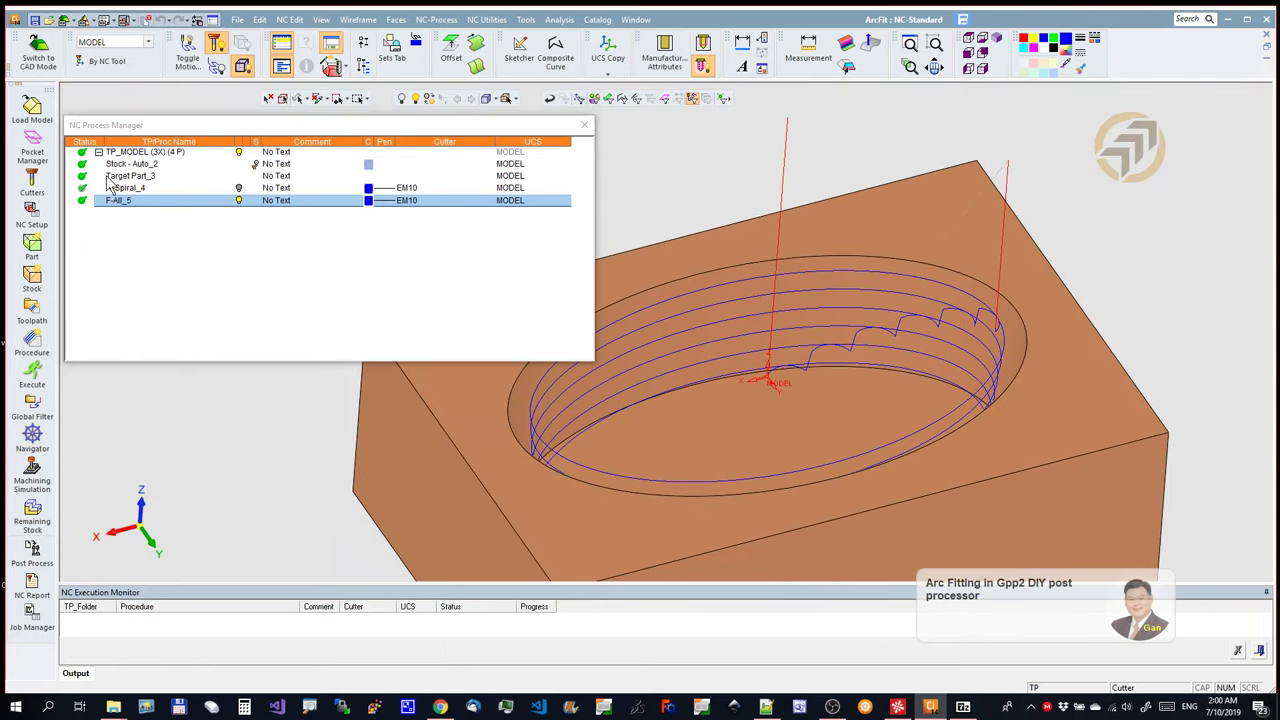
Step: Select F-All_5 and post it with the 5xDiyPostV142 post processor
left_click(124, 204)
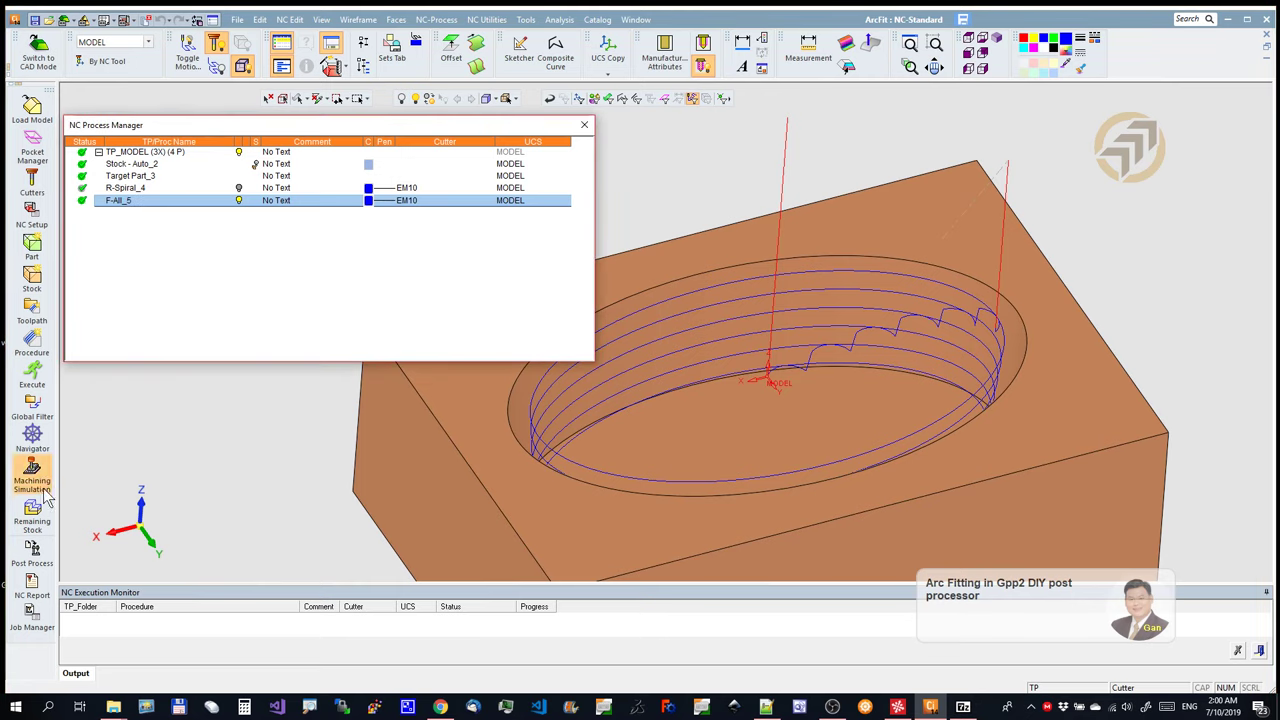
left_click(32, 550)
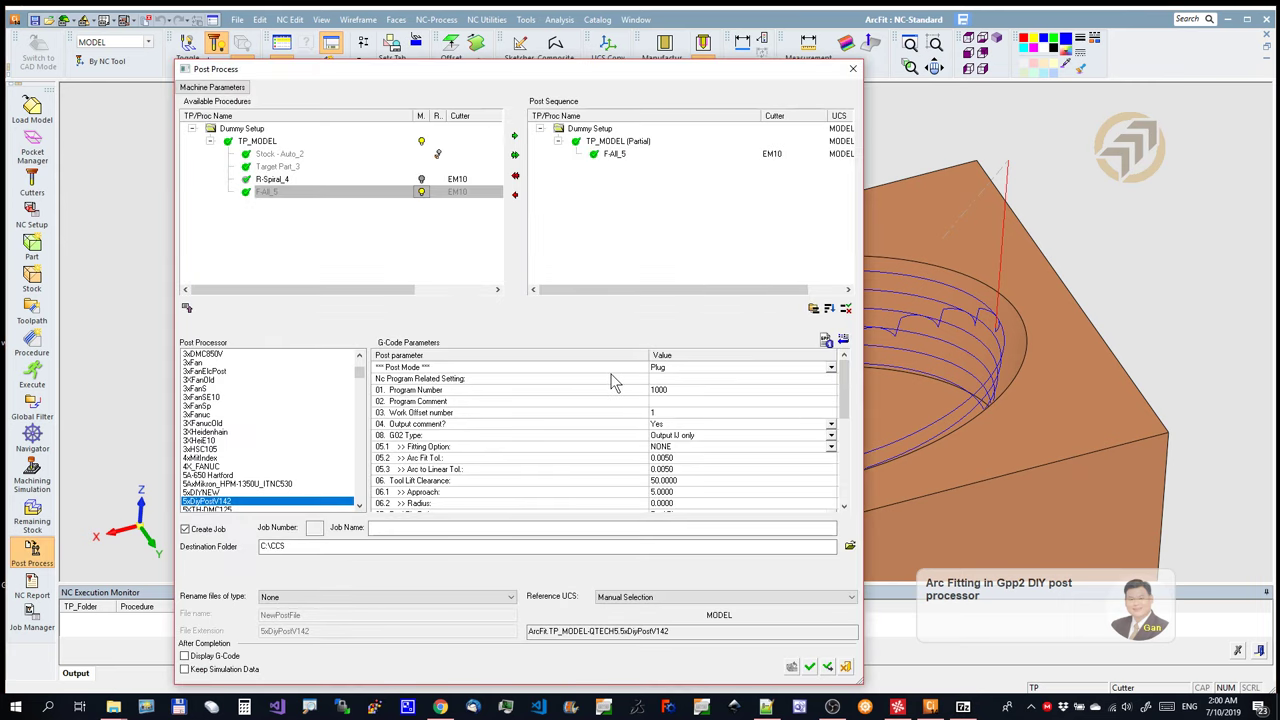
left_click(810, 667)
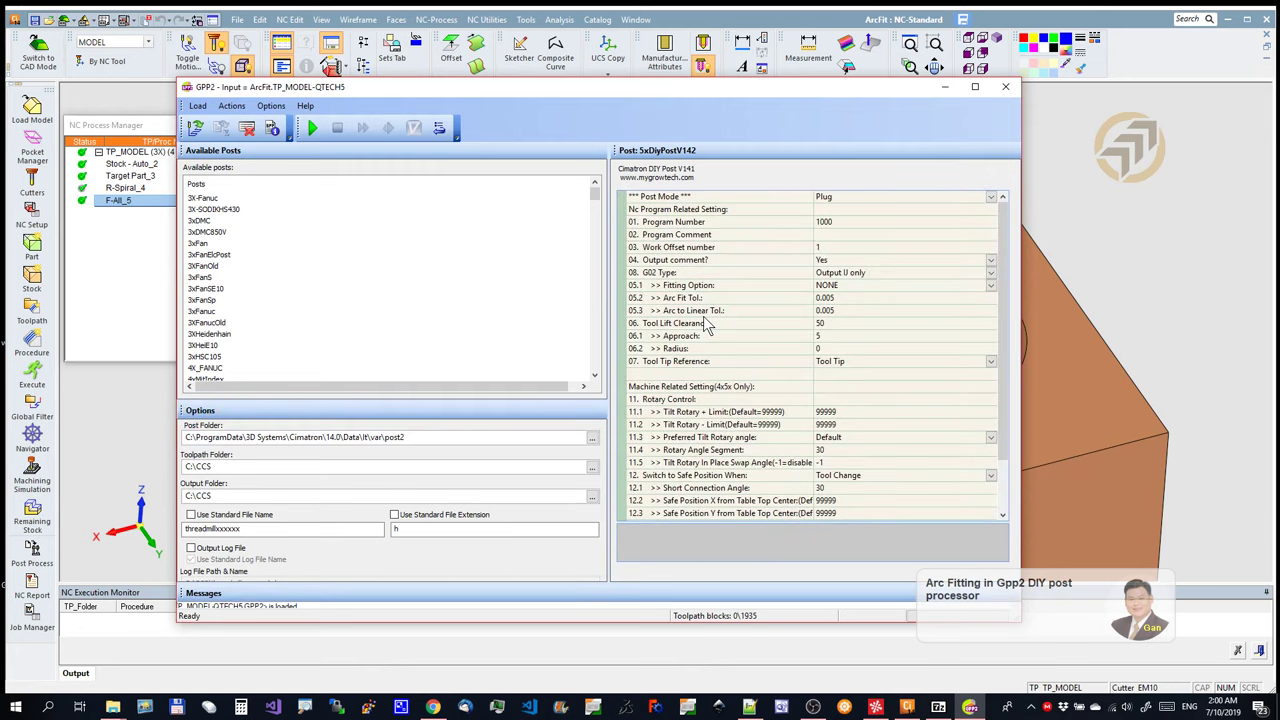
Step: Review GPP2's Fitting Option NONE and Arc Fit Tol. 0.005, leaving both unchanged
left_click_drag(710, 89, 734, 77)
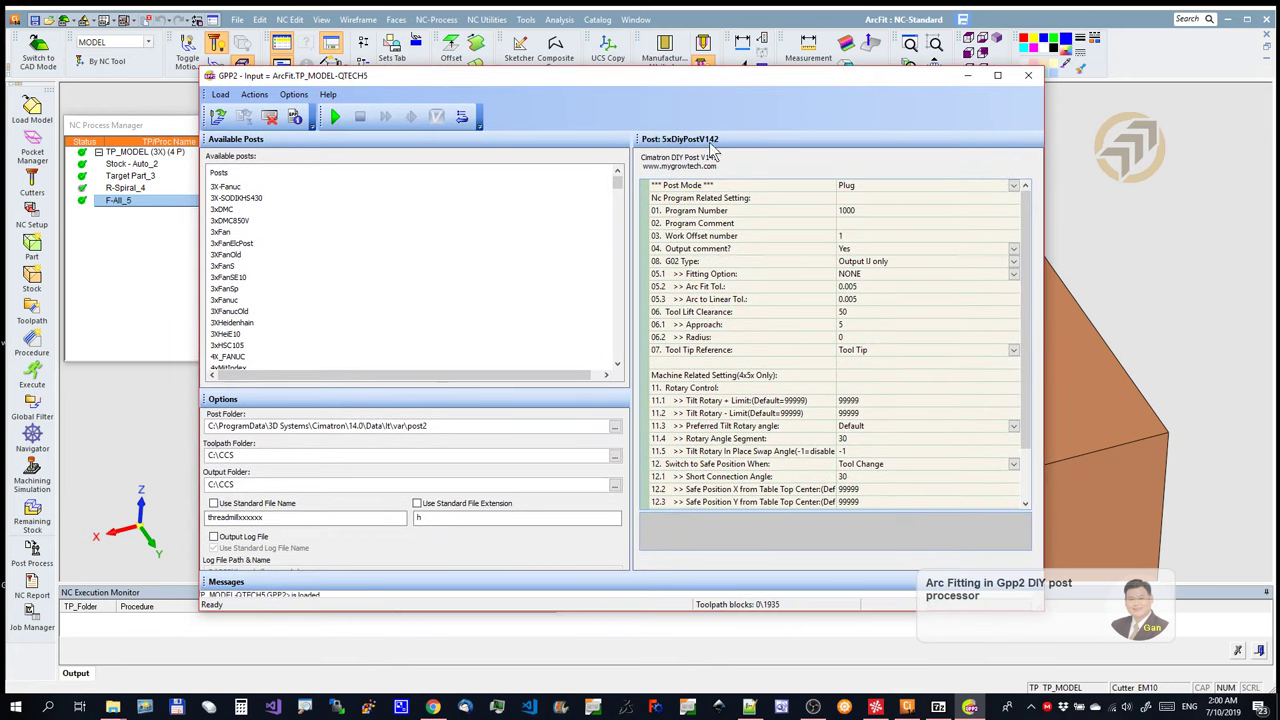
left_click(720, 275)
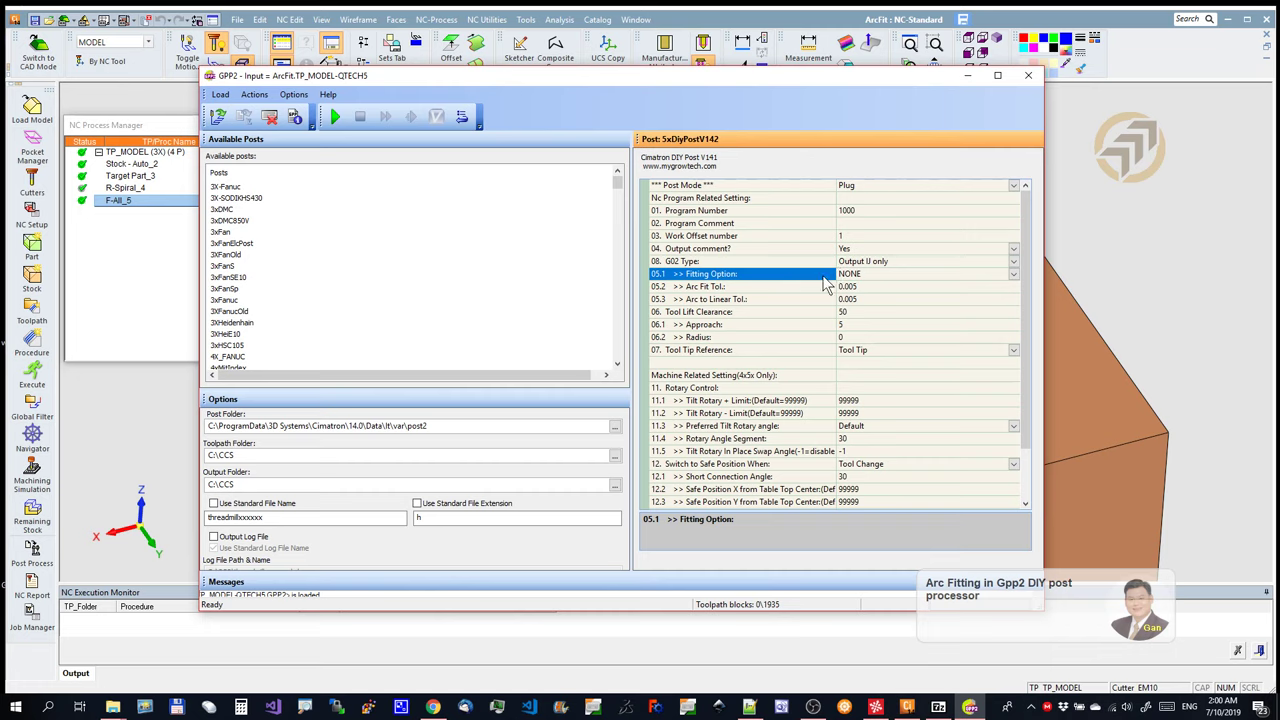
left_click(818, 289)
double_click(880, 290)
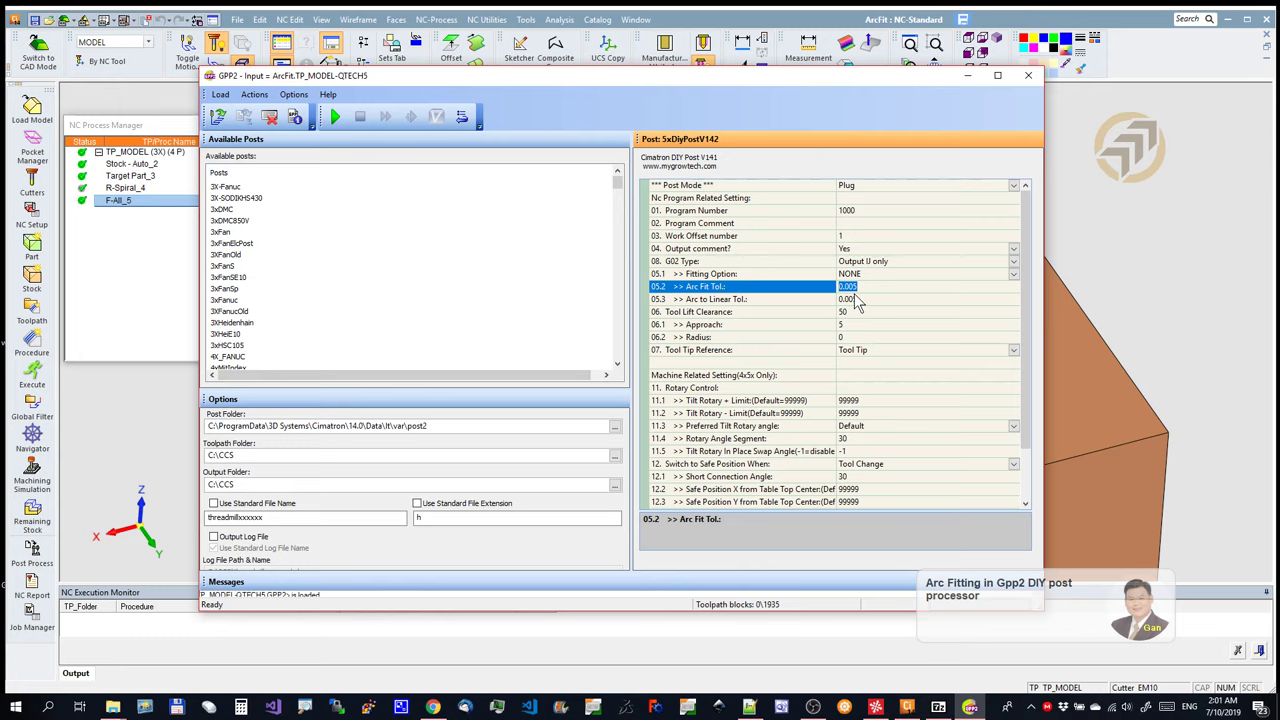
left_click(832, 292)
left_click_drag(858, 287, 836, 287)
Step: Run the post, reload threadmillxxxxxx.h.nc in CIMCO, and inspect its straight finishing moves
left_click(336, 117)
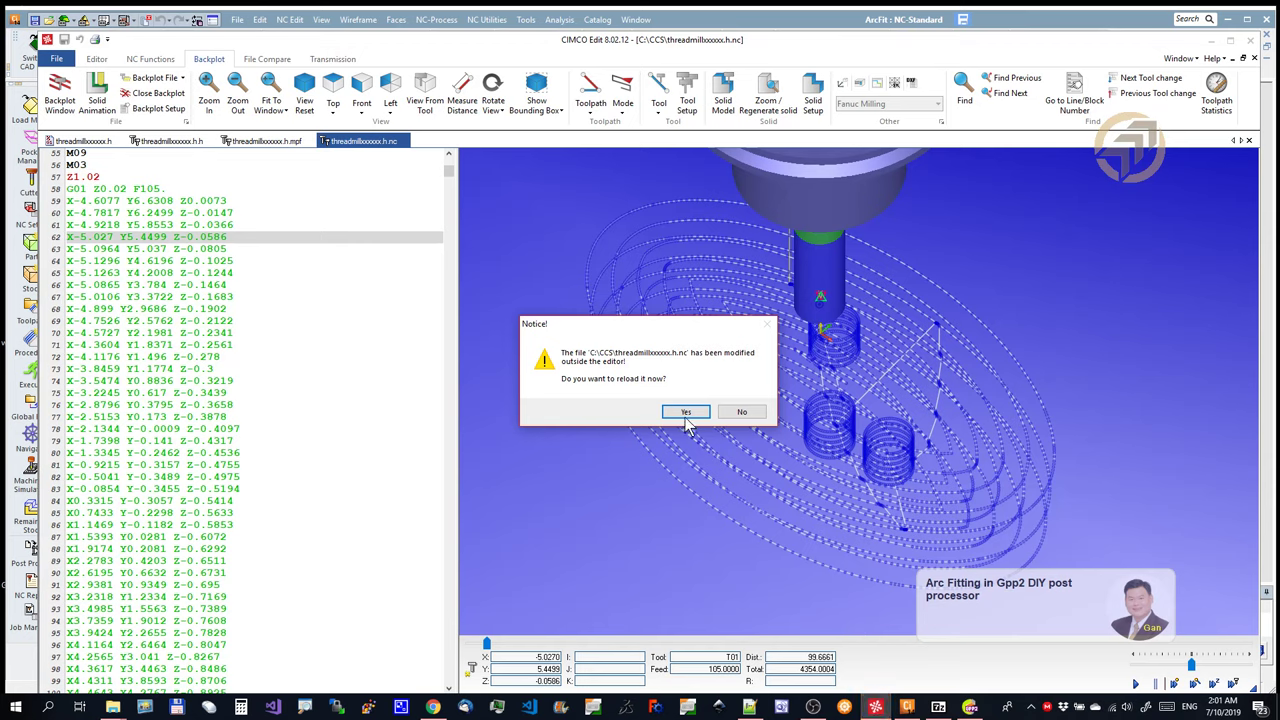
left_click(686, 412)
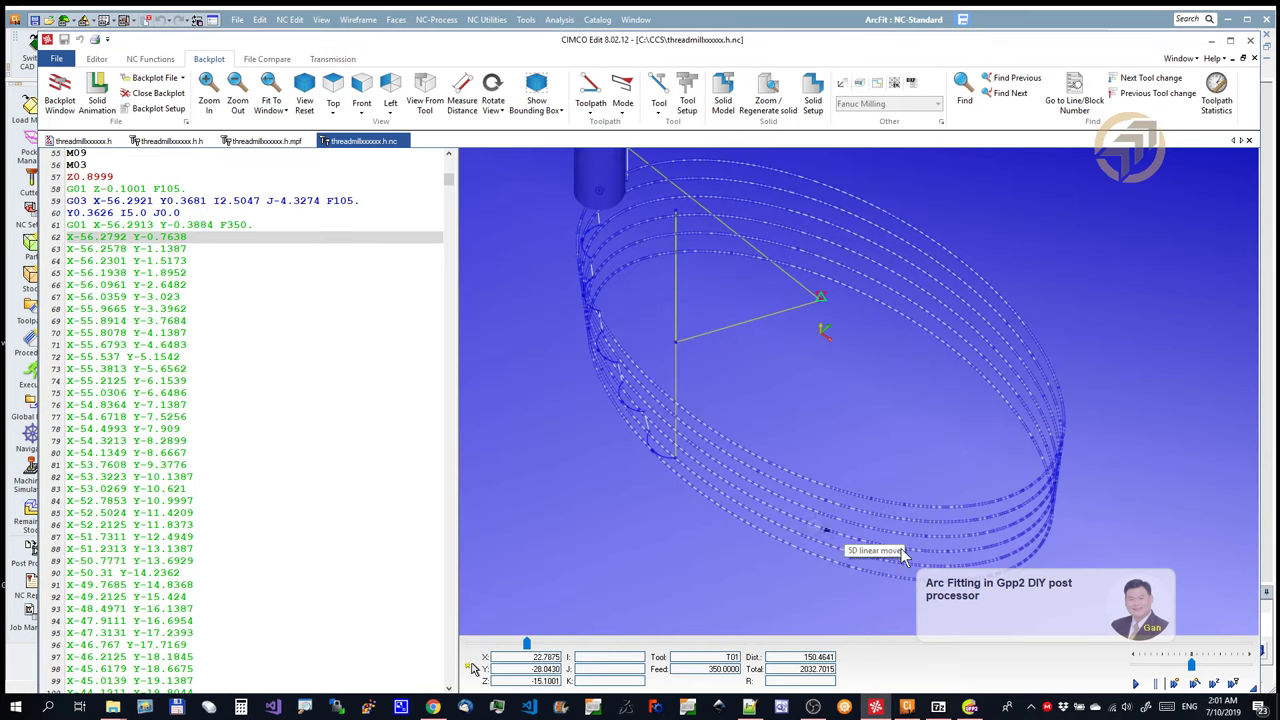
left_click(730, 447)
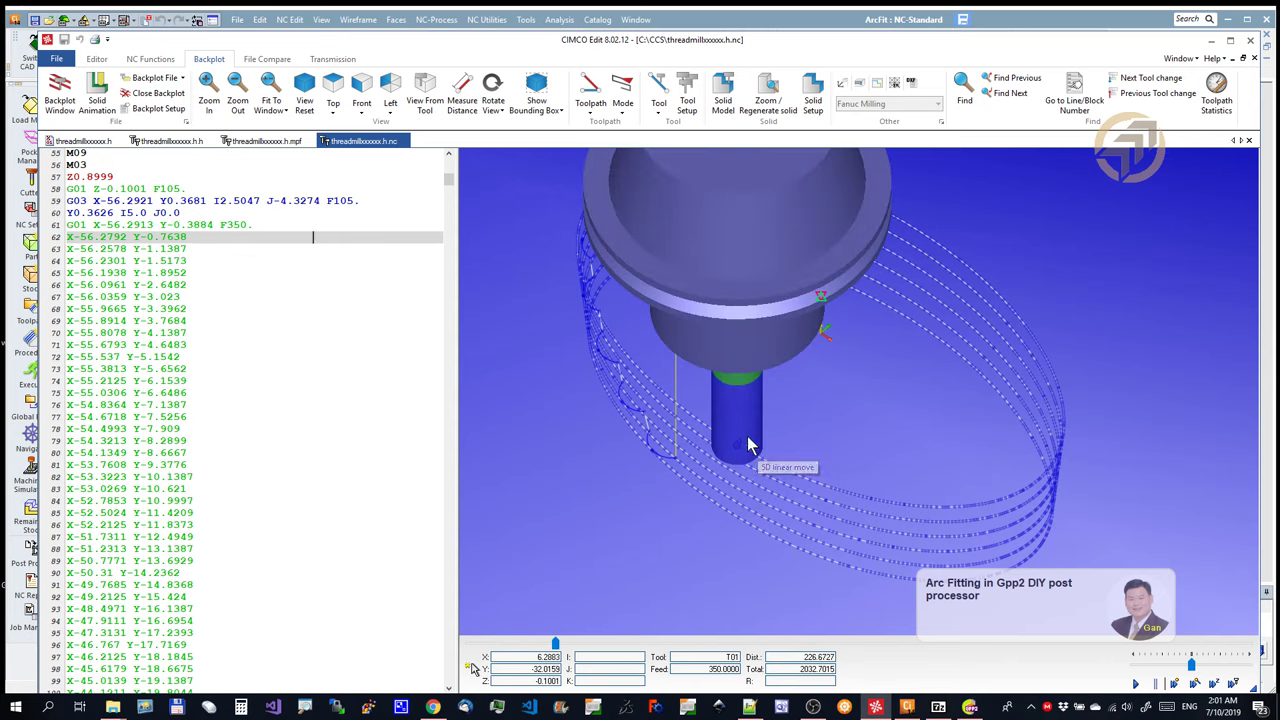
left_click(714, 474)
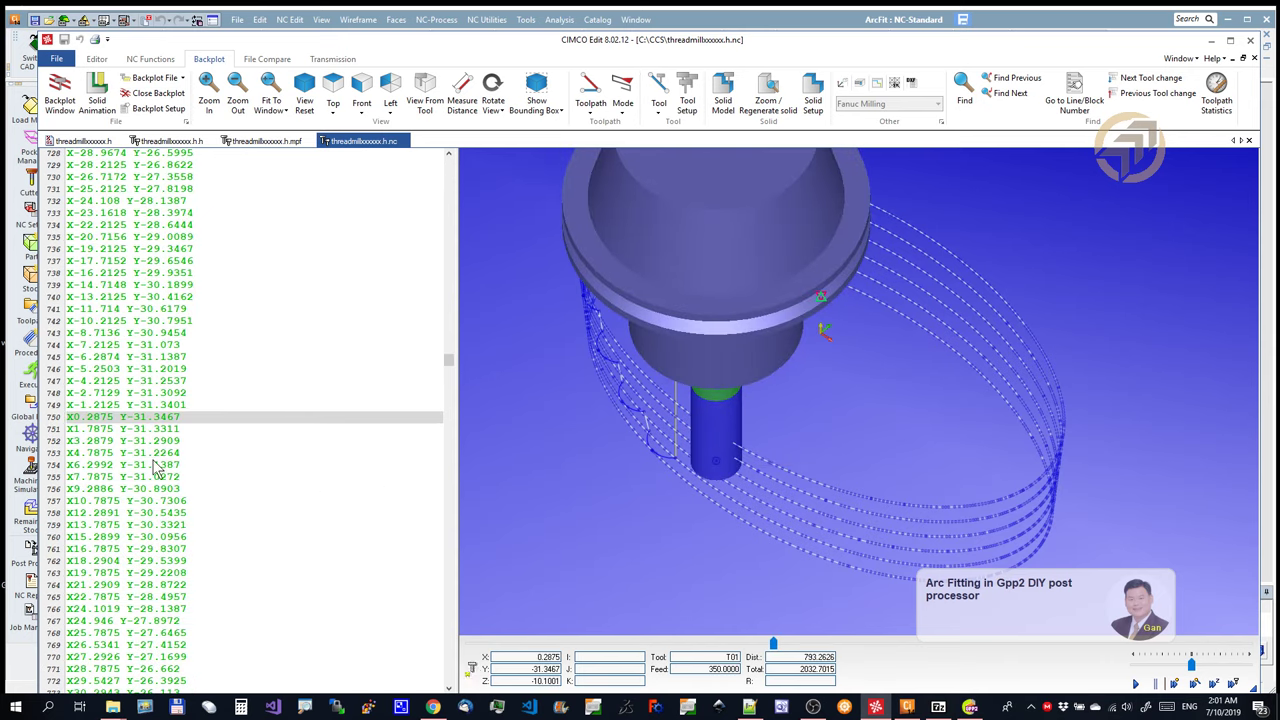
Step: Switch fitting to Fit Arc & Helical Arc on XY Plane with IJ-only arcs, and repost
left_click(970, 707)
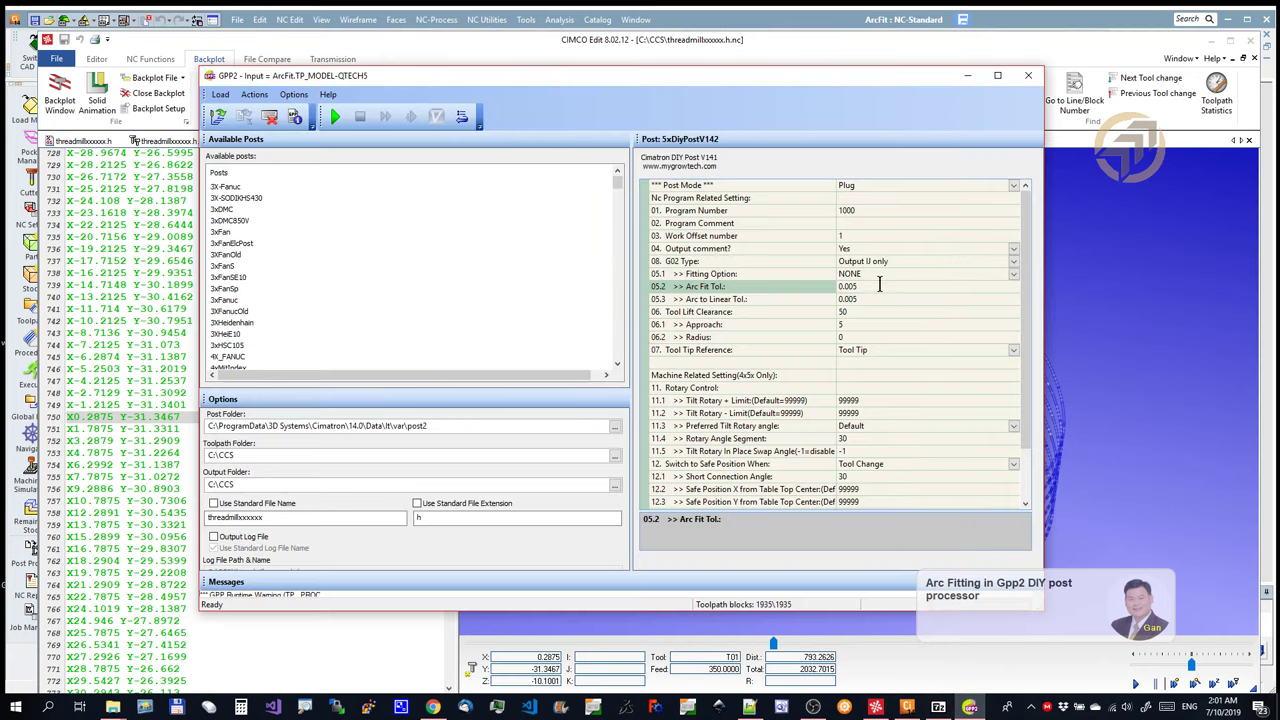
left_click(1012, 261)
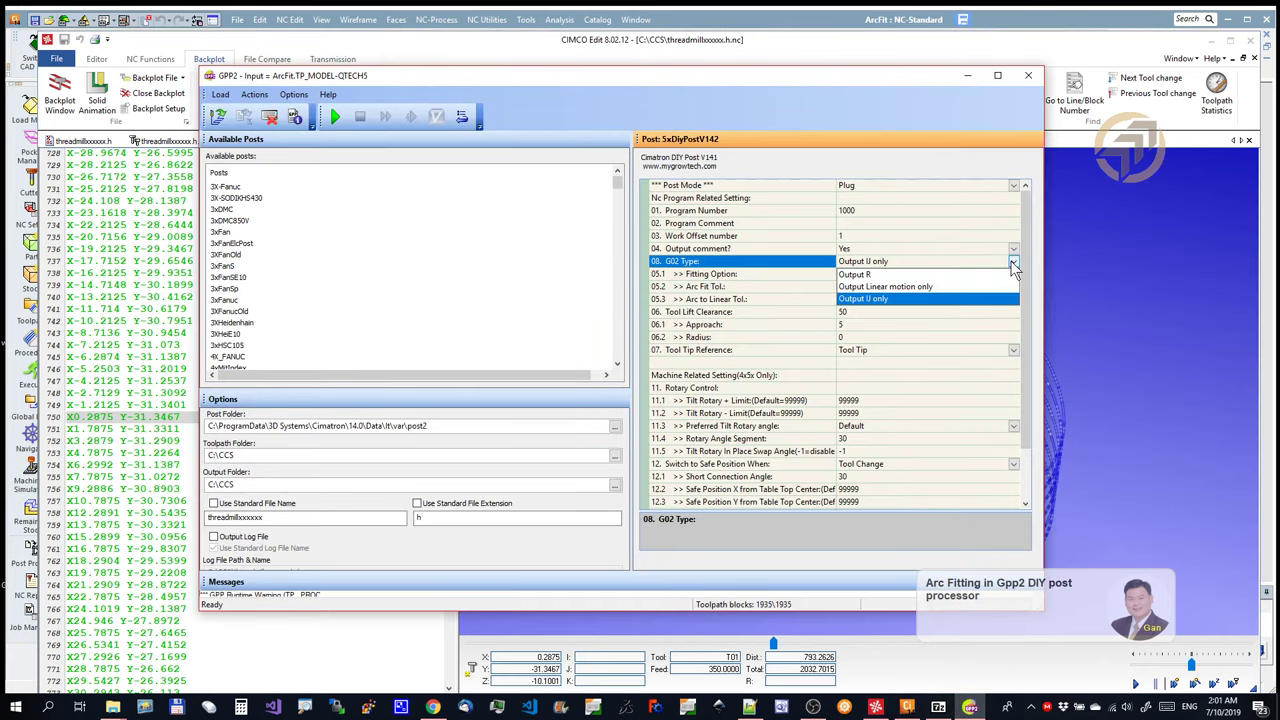
left_click(776, 274)
left_click(873, 275)
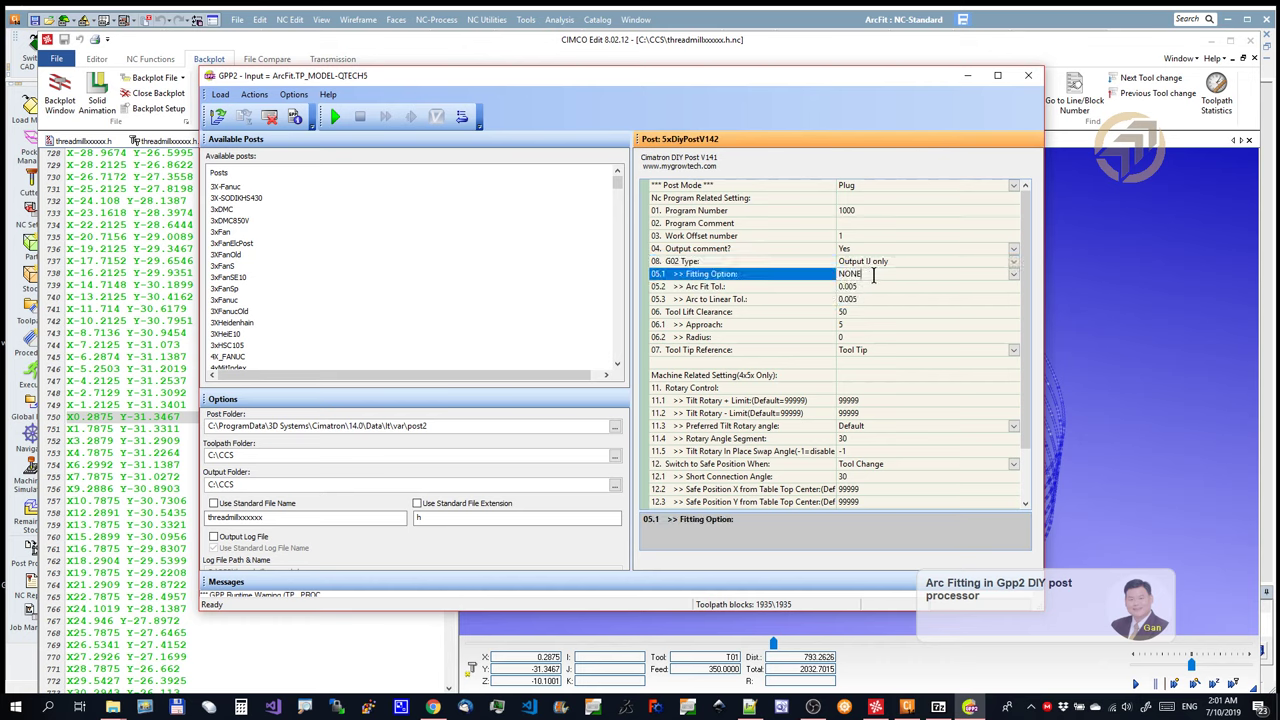
left_click(1014, 274)
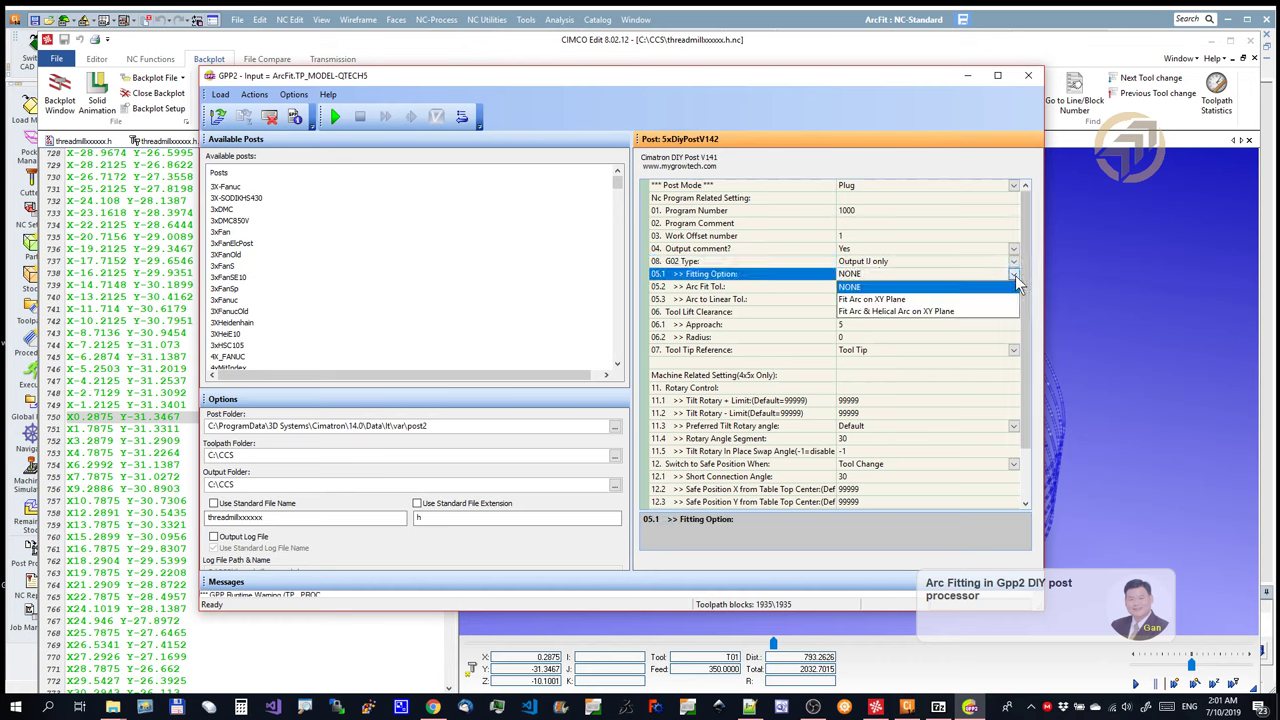
left_click(898, 300)
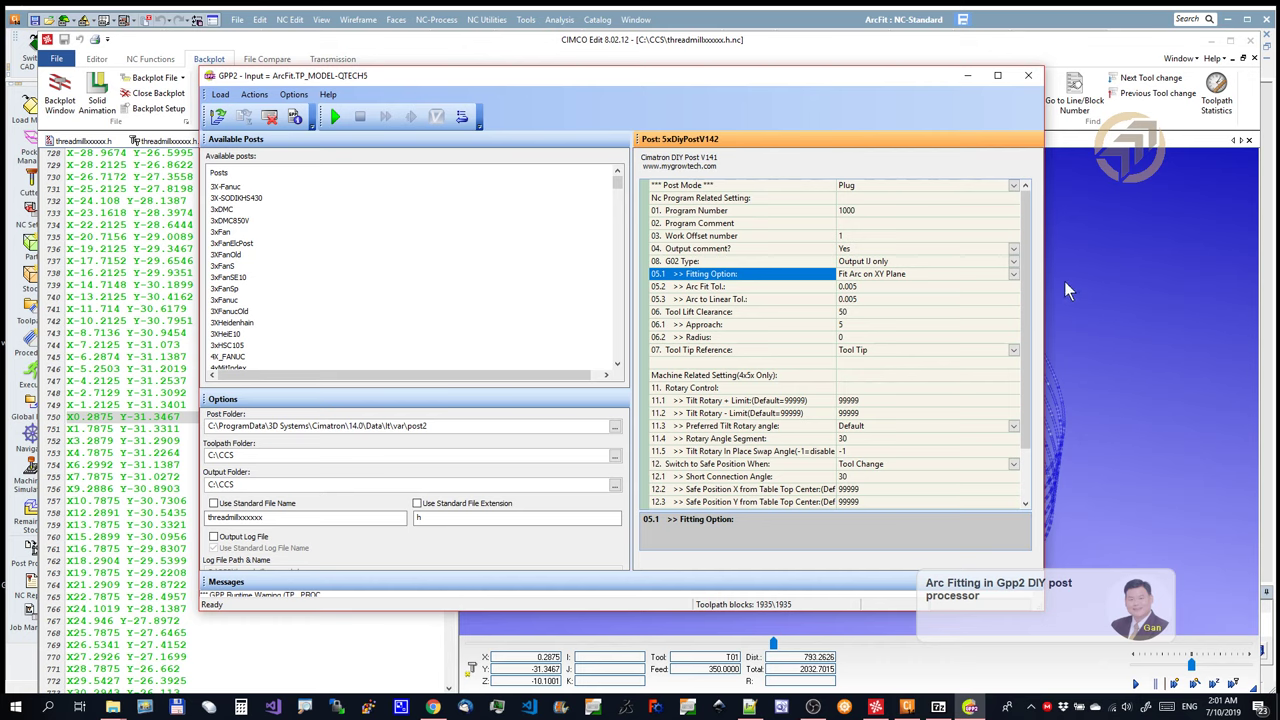
left_click(1018, 273)
left_click(888, 309)
left_click(336, 117)
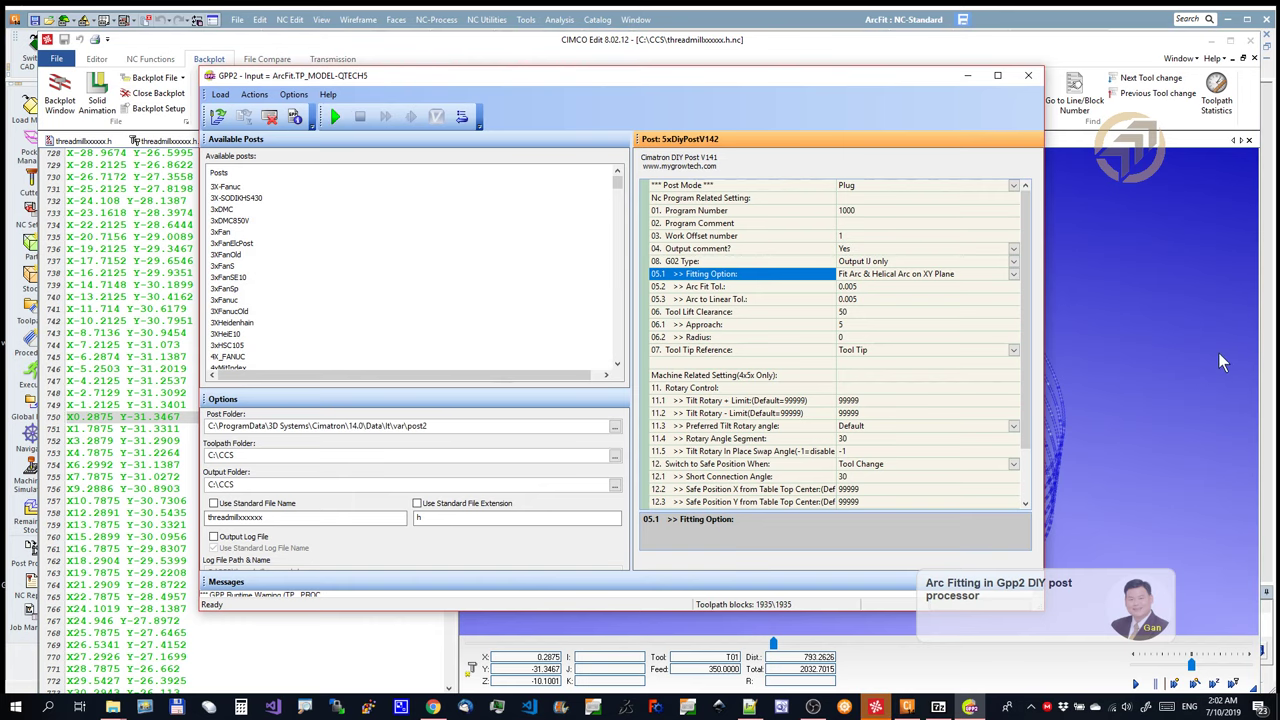
left_click(1156, 338)
Step: Reload the reposted program in CIMCO and confirm the fitted arcs read as G03 moves with I/J values
left_click(686, 411)
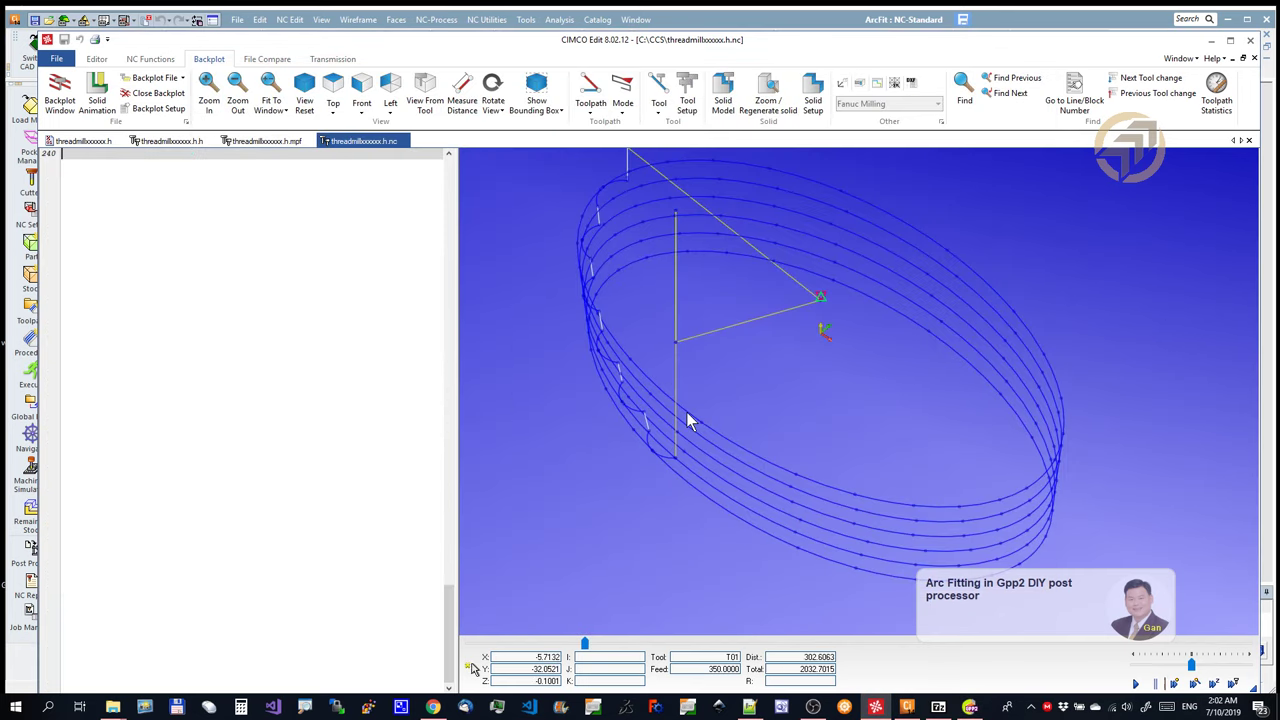
left_click(928, 280)
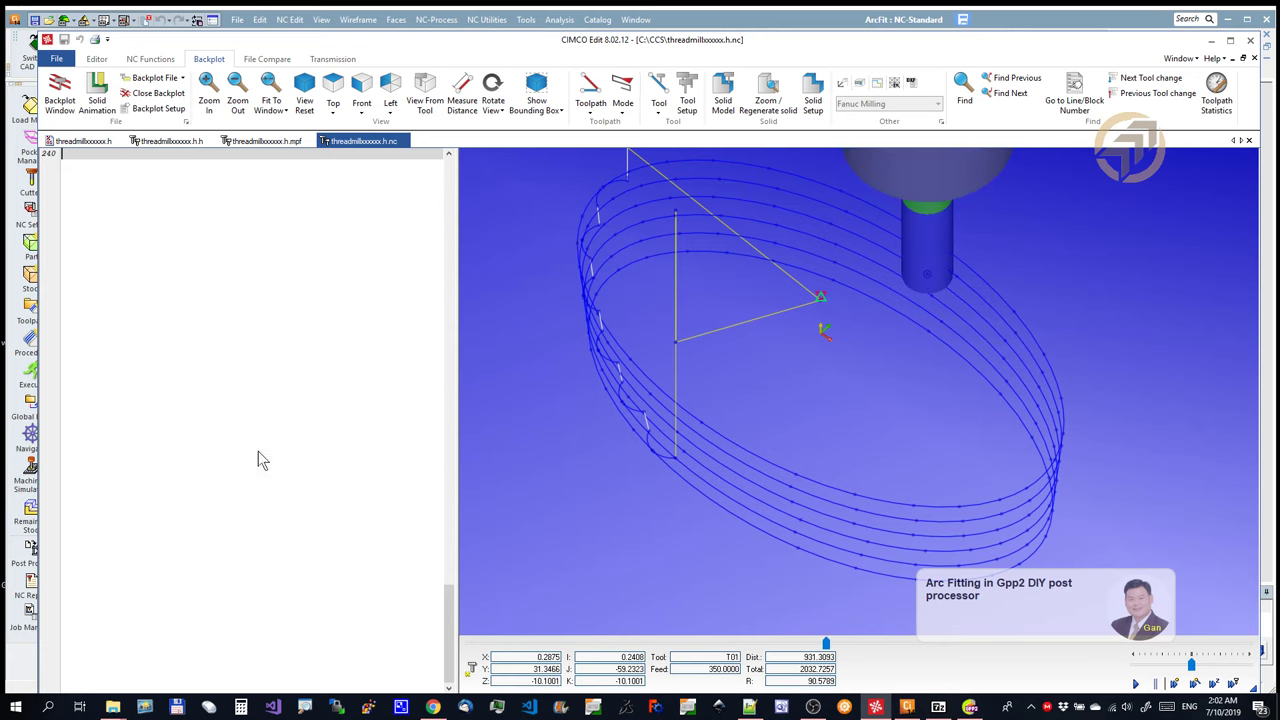
scroll(345, 400, "up", 10)
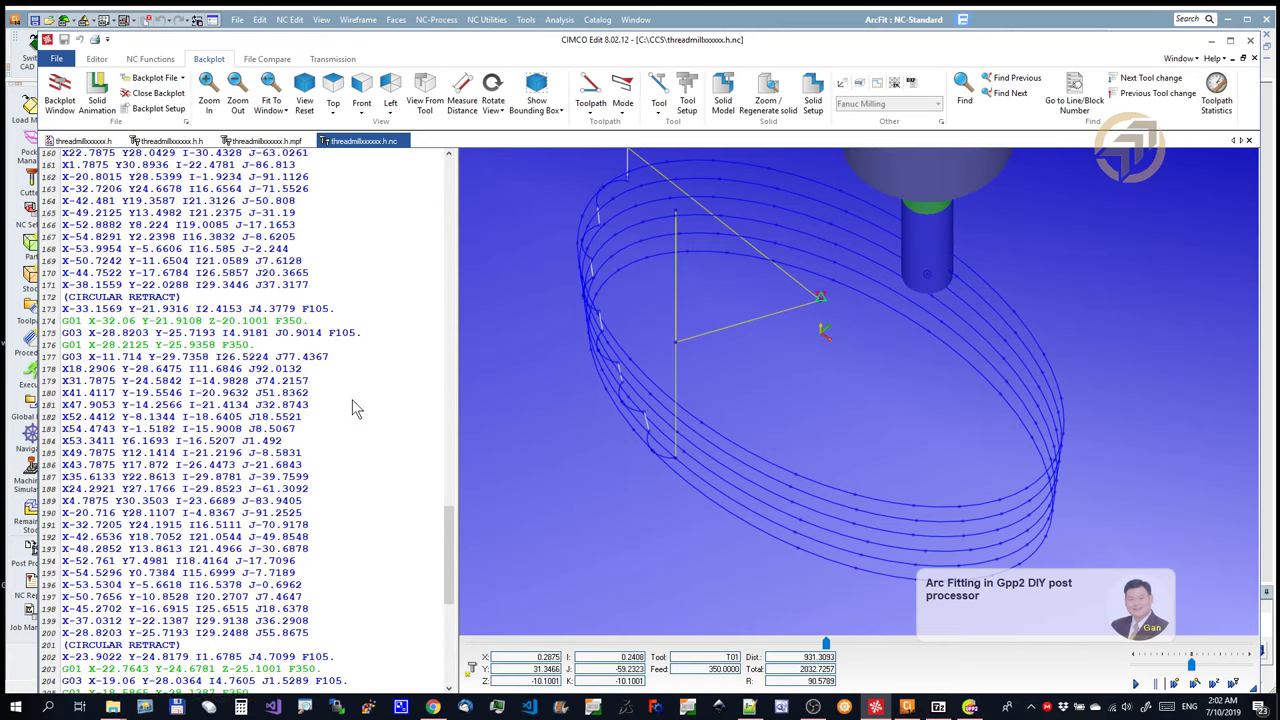
left_click(957, 281)
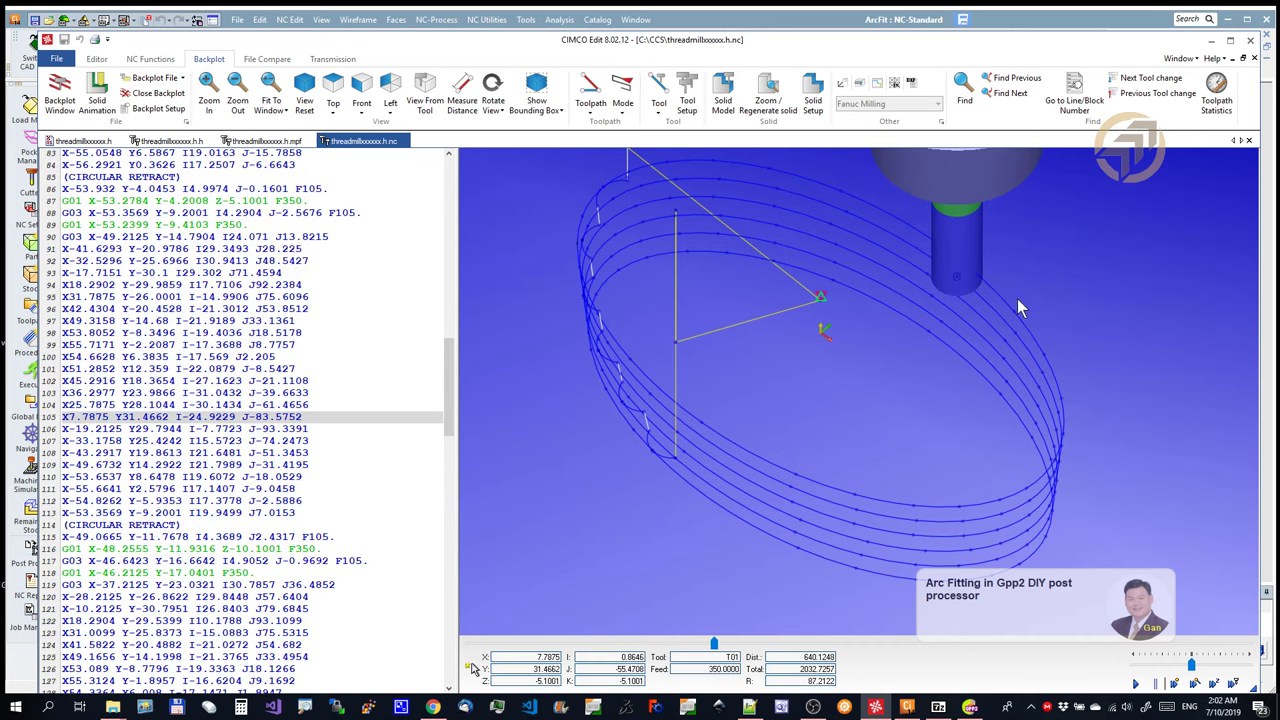
left_click(934, 297)
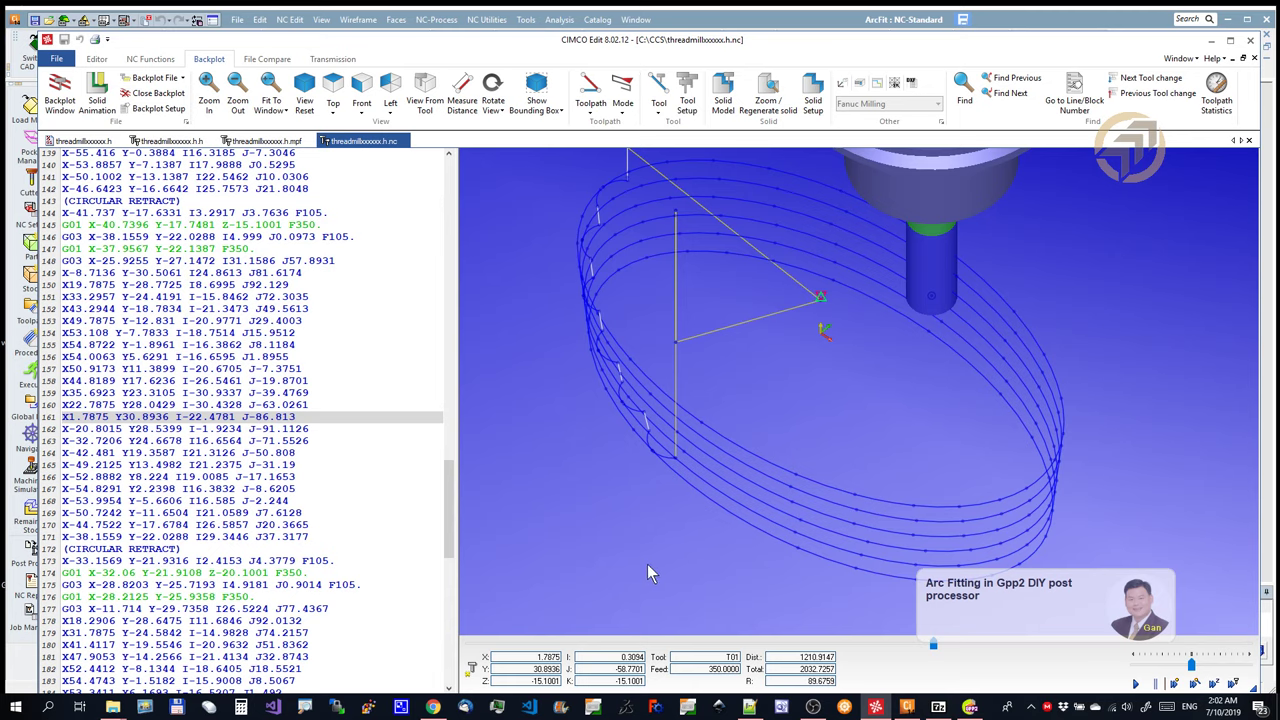
left_click(970, 707)
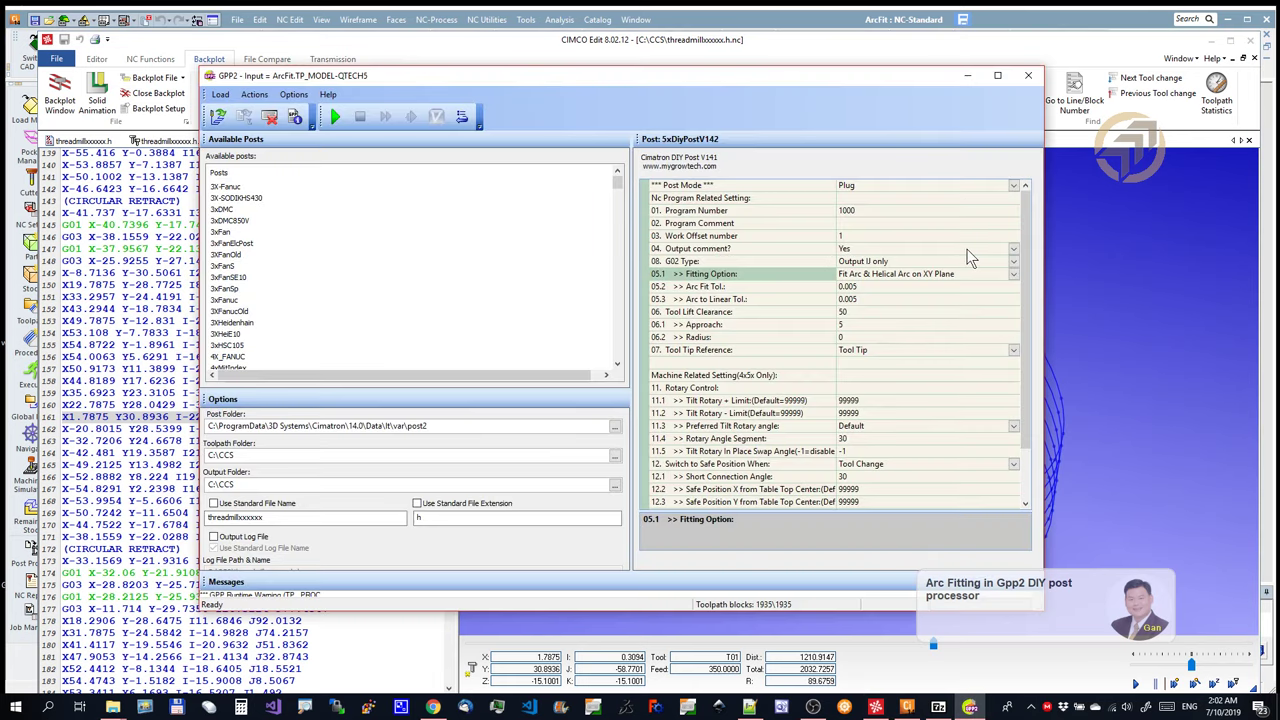
Step: Set GPP2's 08. G02 Type to Output R and repost the program
left_click(1013, 261)
left_click(855, 274)
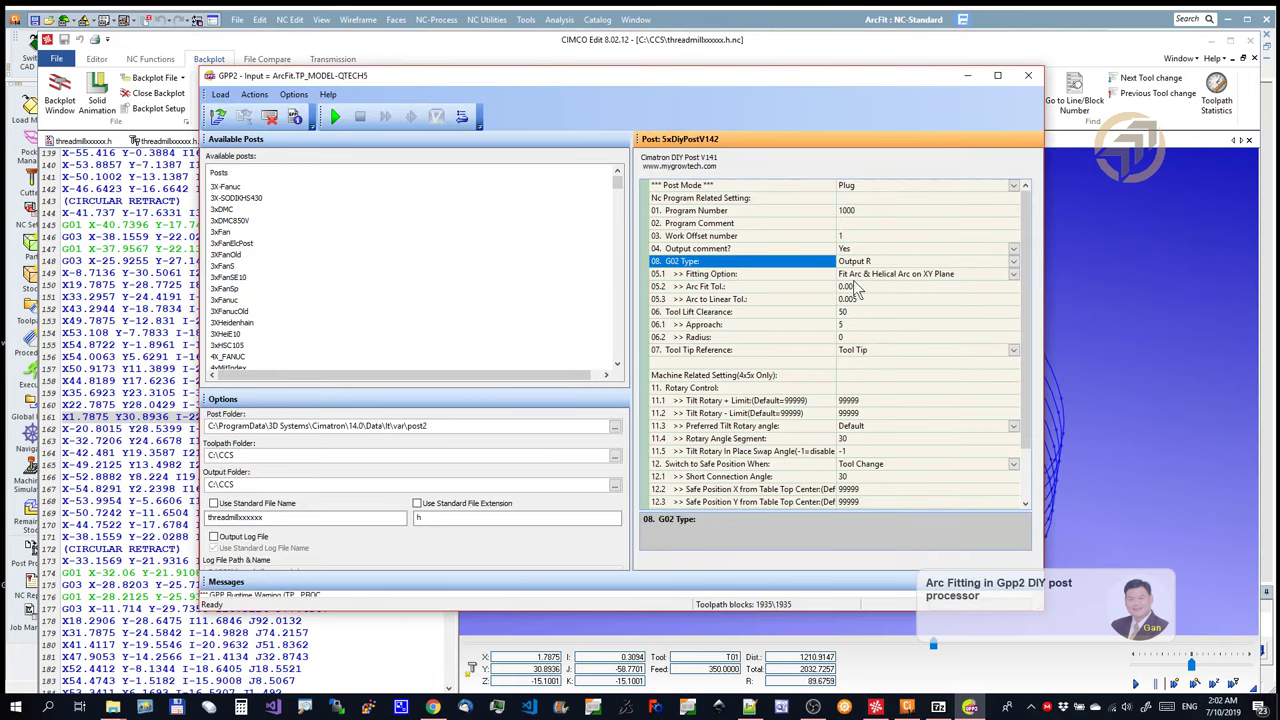
left_click(336, 116)
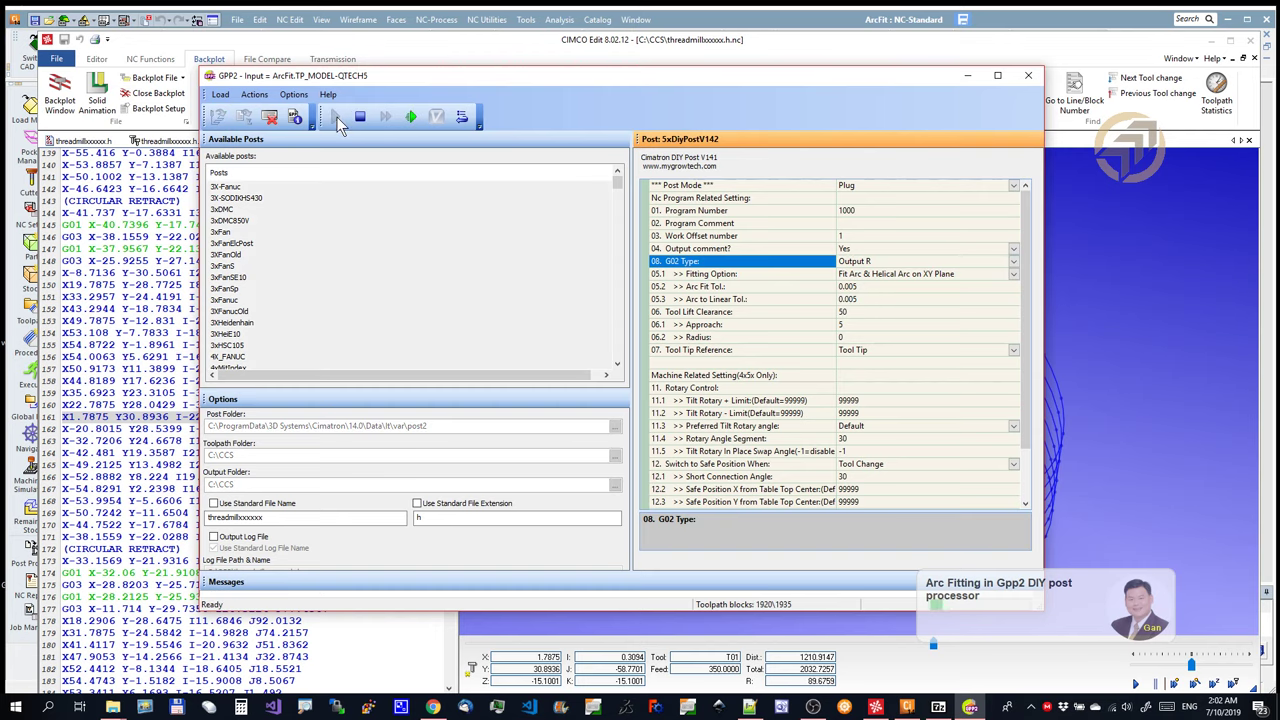
left_click(968, 76)
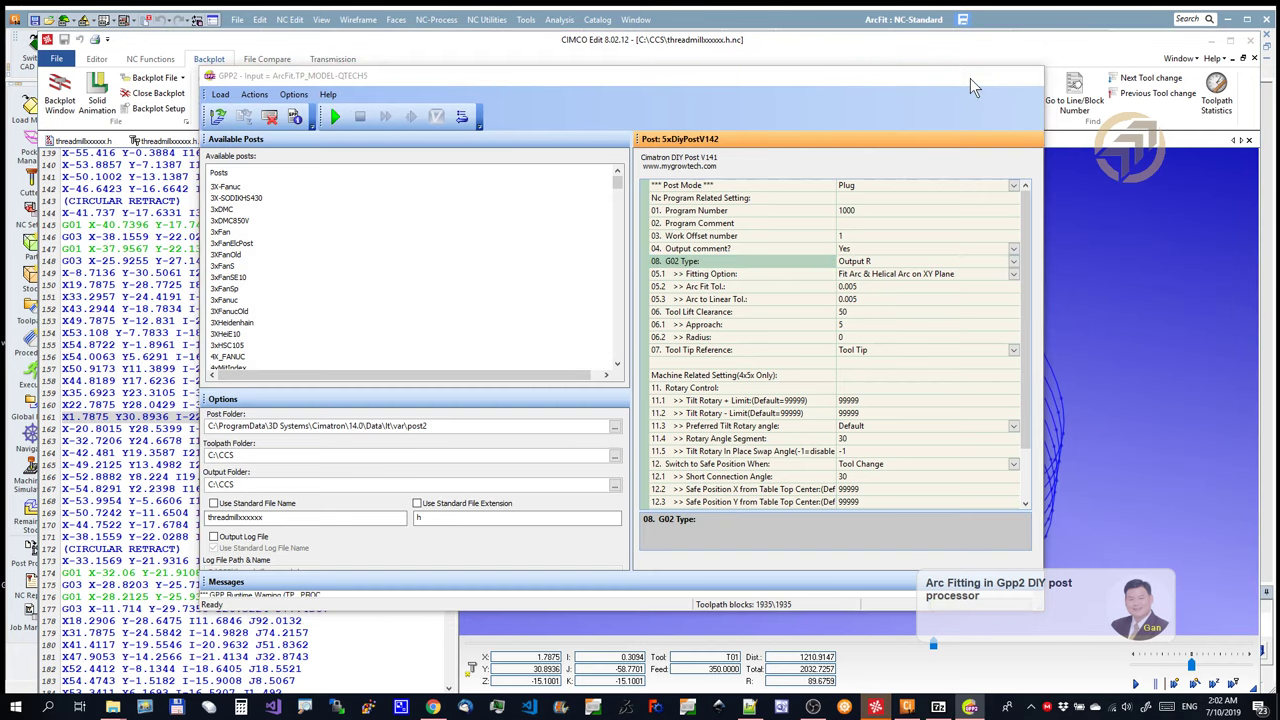
Step: Reload the R-format program in CIMCO and inspect code lines 237 and 239
left_click(695, 414)
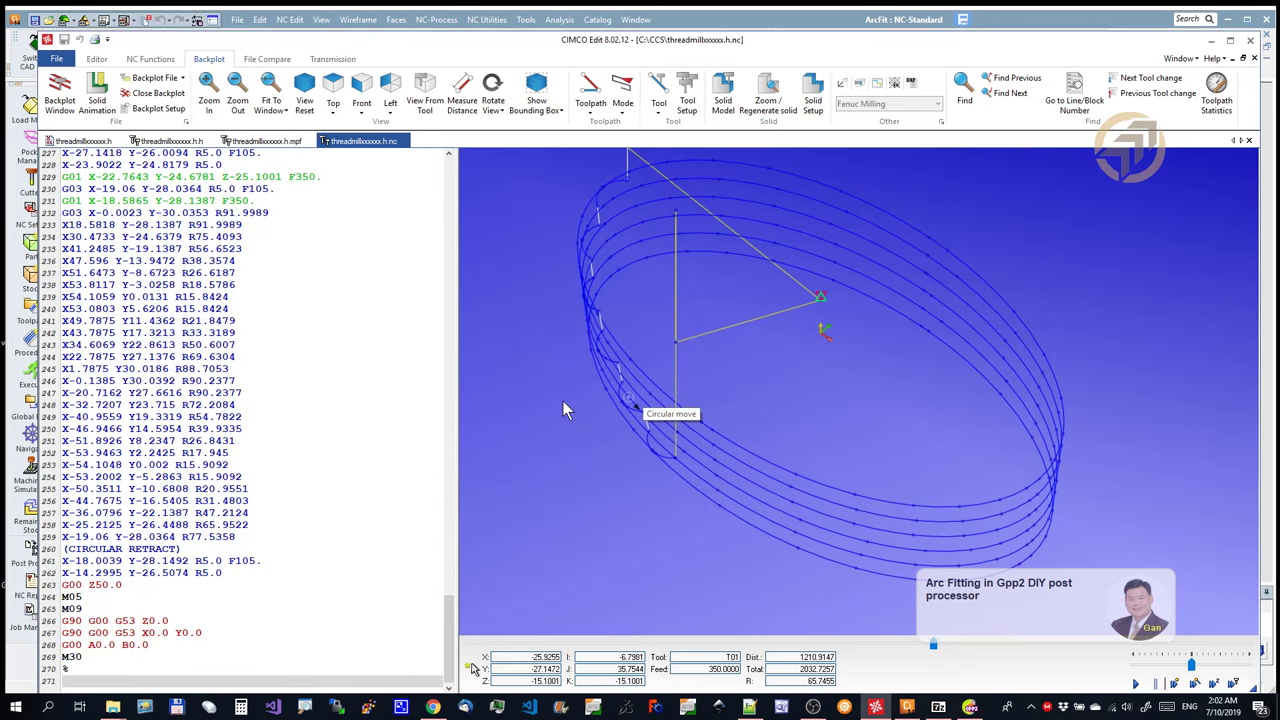
left_click(253, 273)
scroll(305, 300, "up", 9)
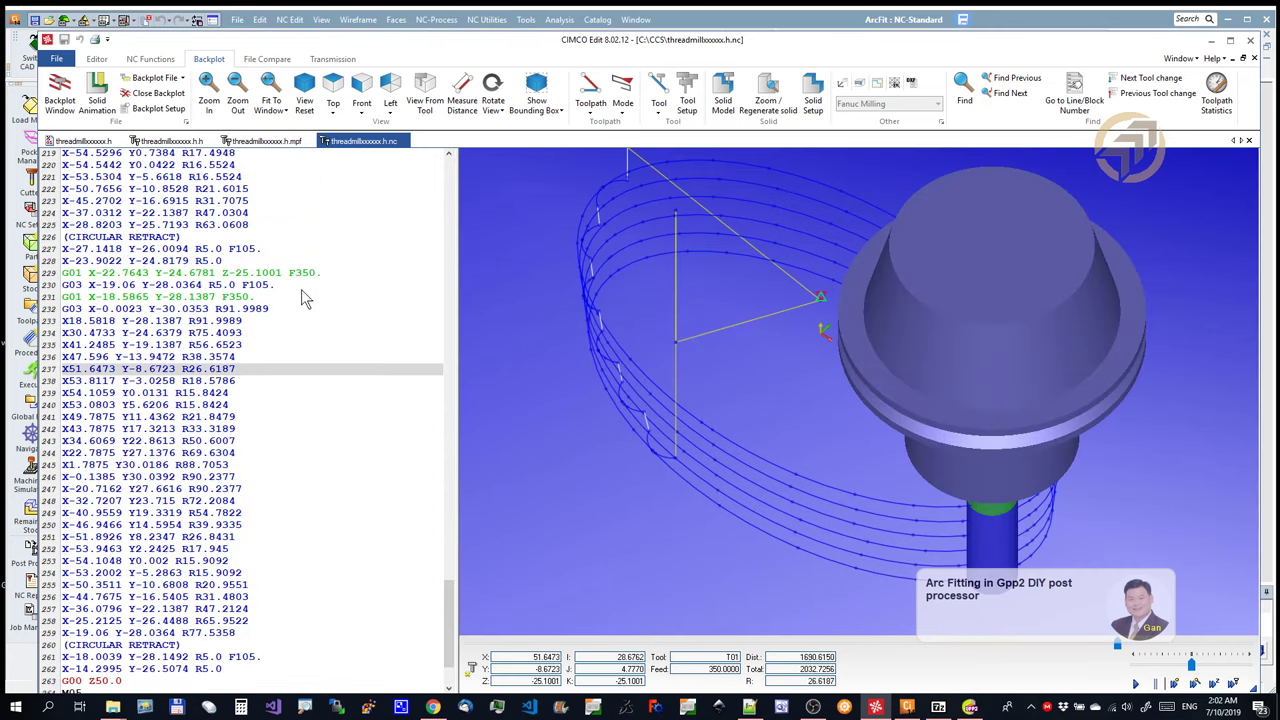
scroll(315, 333, "down", 4)
scroll(323, 325, "down", 4)
left_click(305, 345)
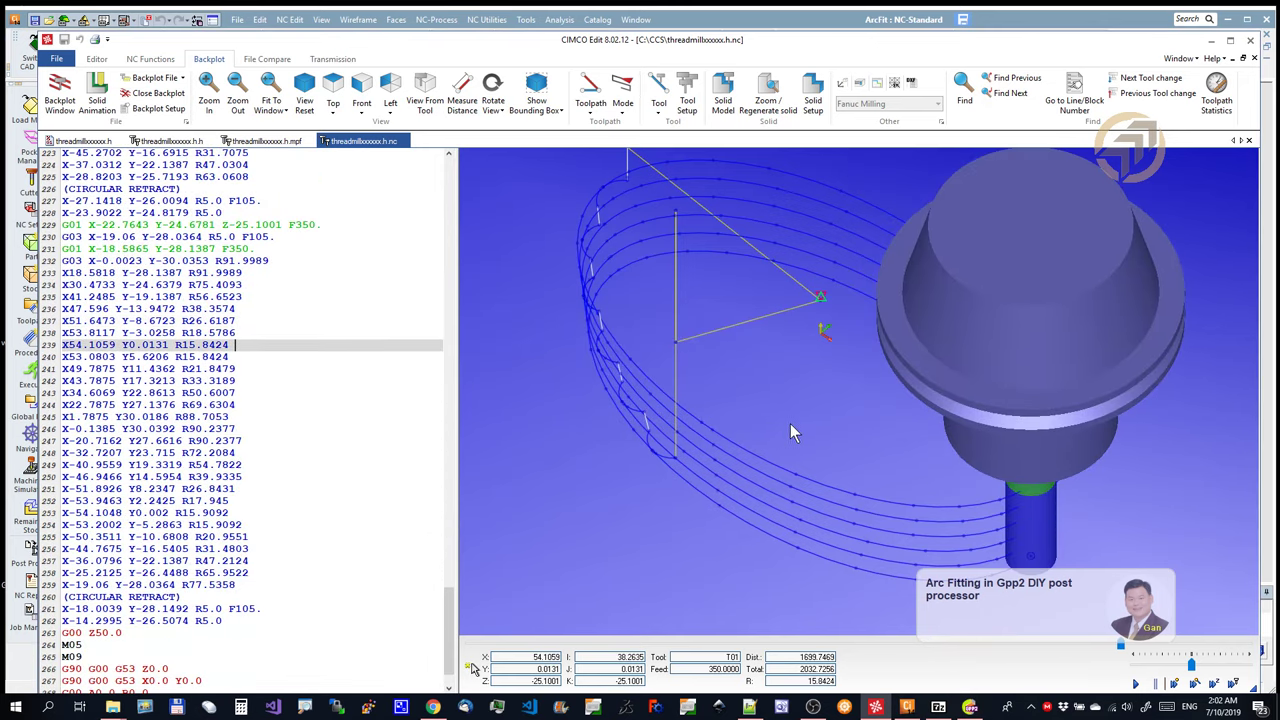
Step: Check a circular move's G03 R-value code and view the whole toolpath from above
left_click(708, 440)
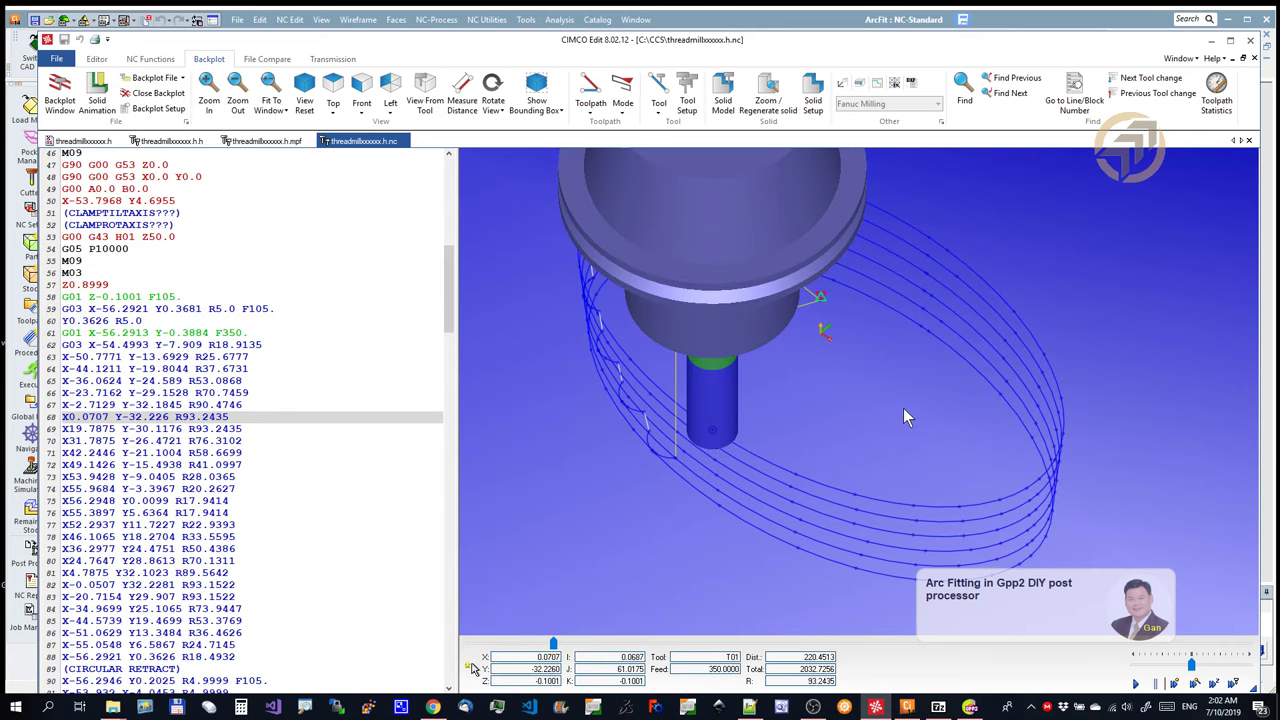
scroll(904, 410, "up", 3)
scroll(905, 414, "down", 3)
left_click_drag(908, 412, 864, 317)
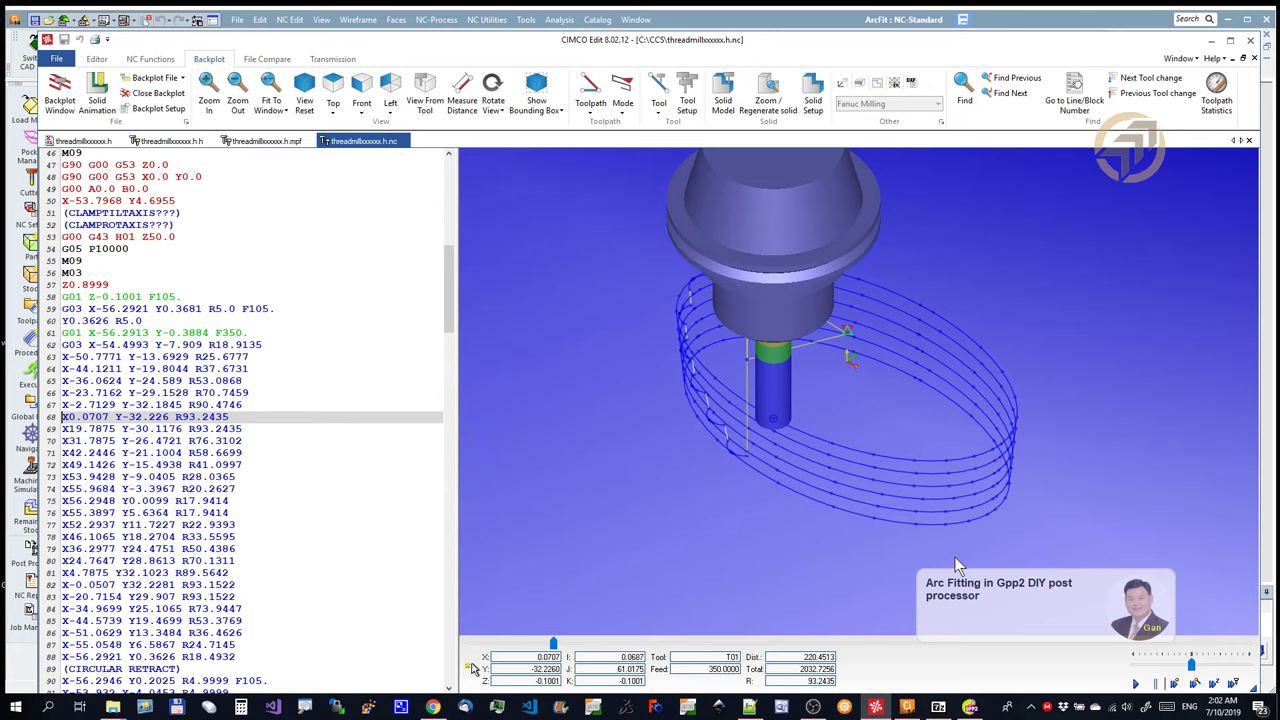
left_click(970, 707)
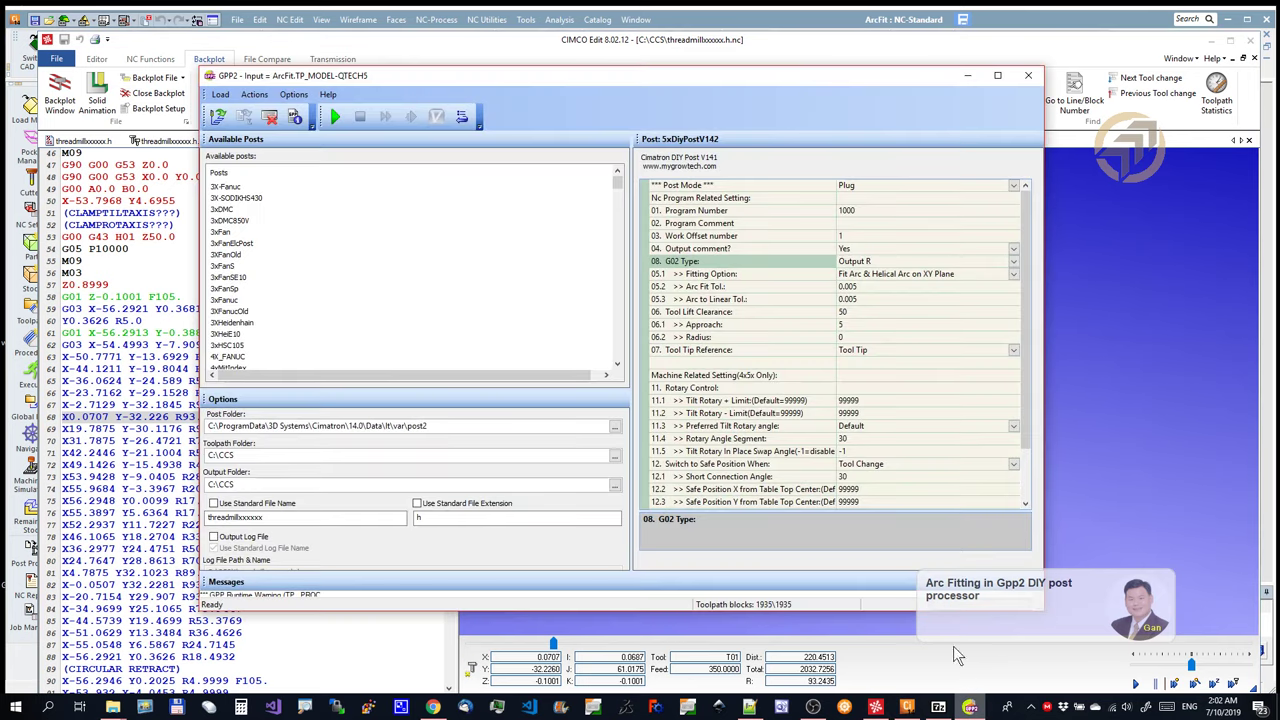